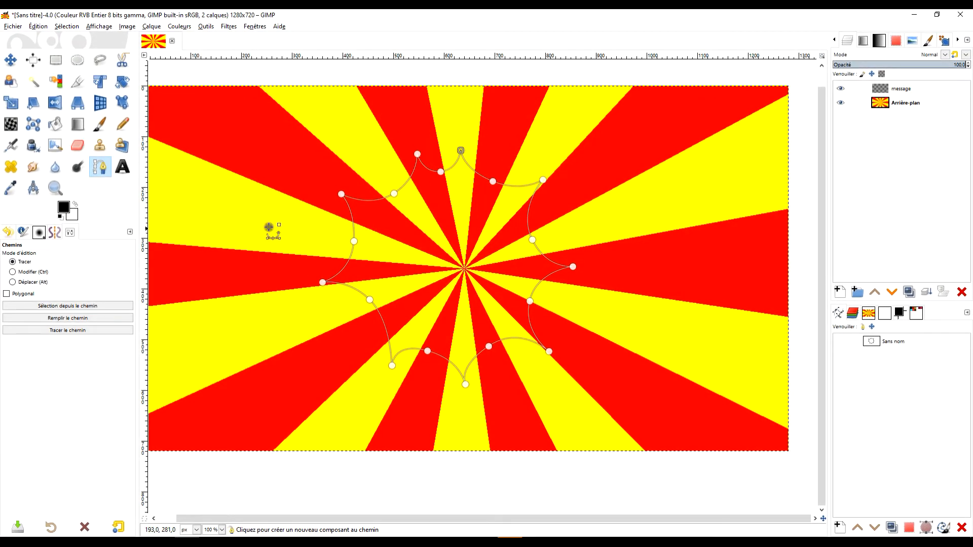
# Bring up the Paths dialog and turn on visibility for the starburst path.
pyautogui.click(886, 343)
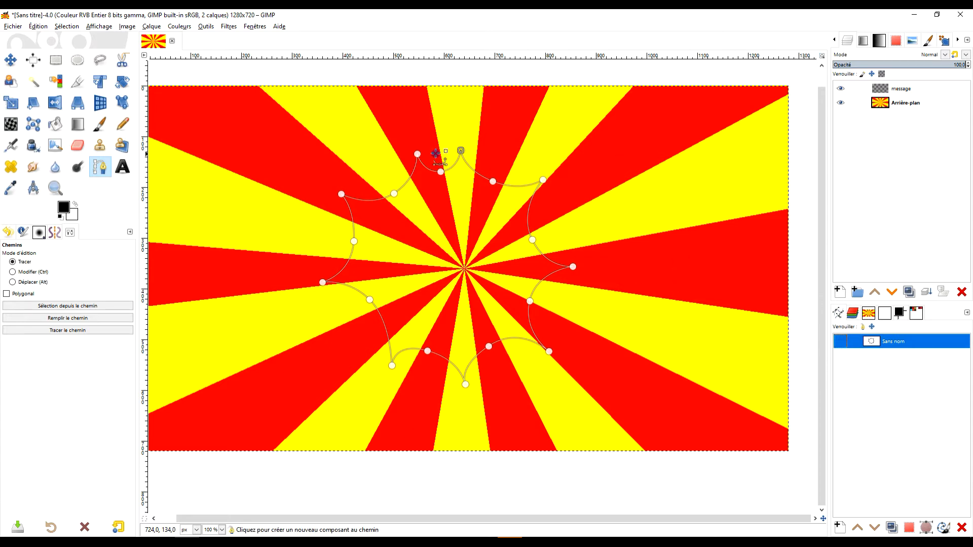
pyautogui.click(50, 61)
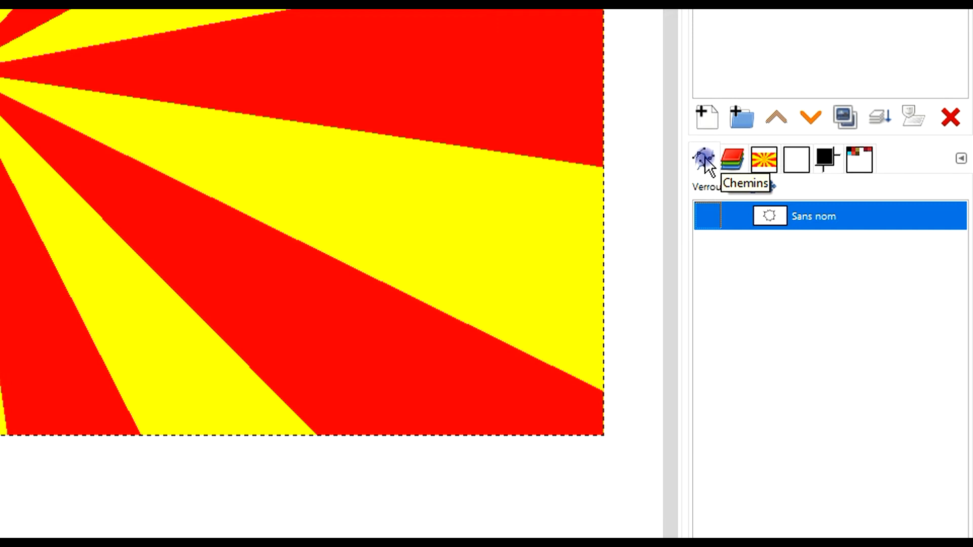
pyautogui.click(959, 158)
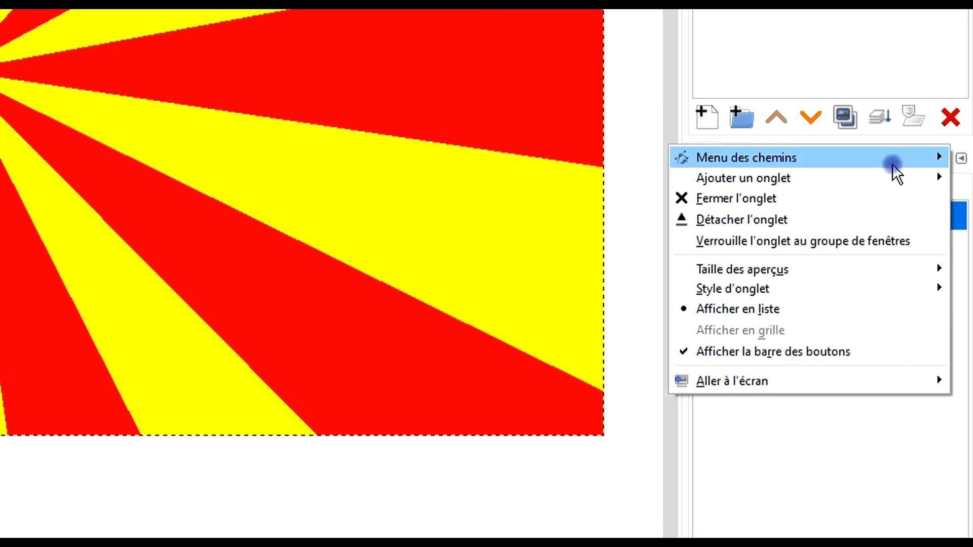
pyautogui.moveTo(733, 178)
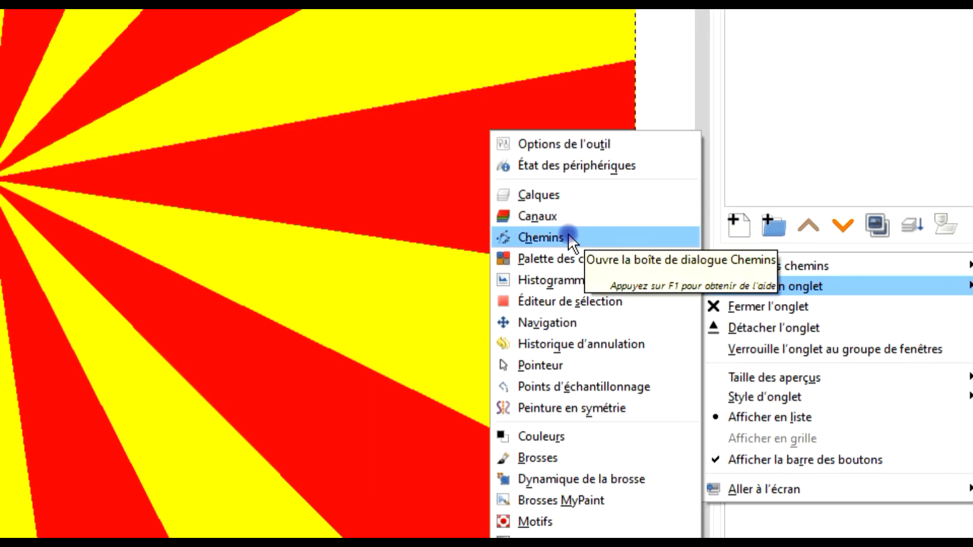
pyautogui.click(567, 235)
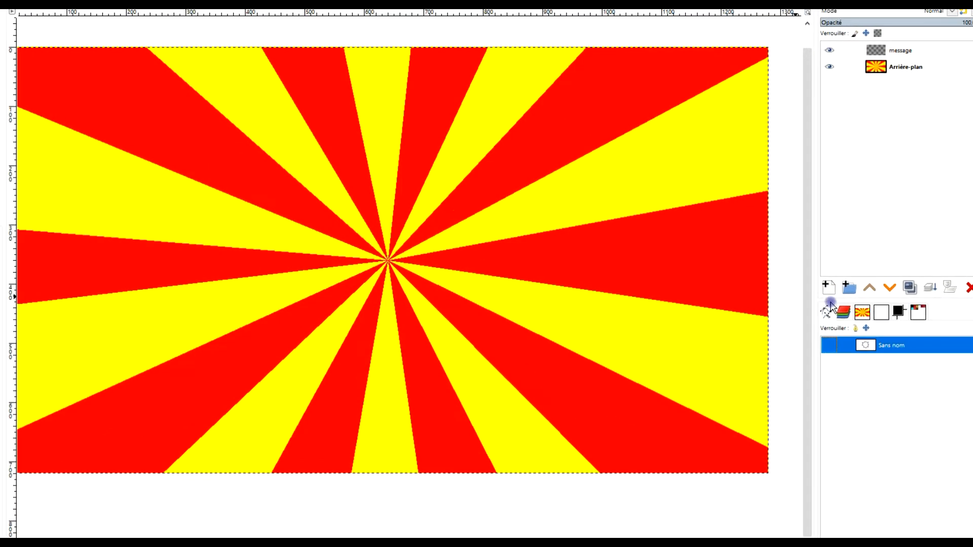
pyautogui.click(828, 345)
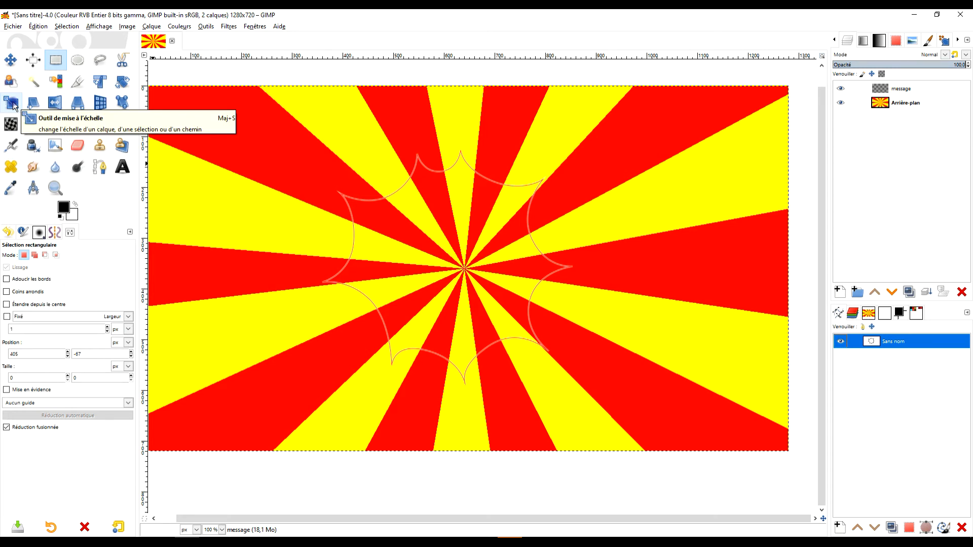
# Stretch the starburst path horizontally to 576 × 461 px with the Scale tool, then set the tool back to transforming layers.
pyautogui.click(11, 104)
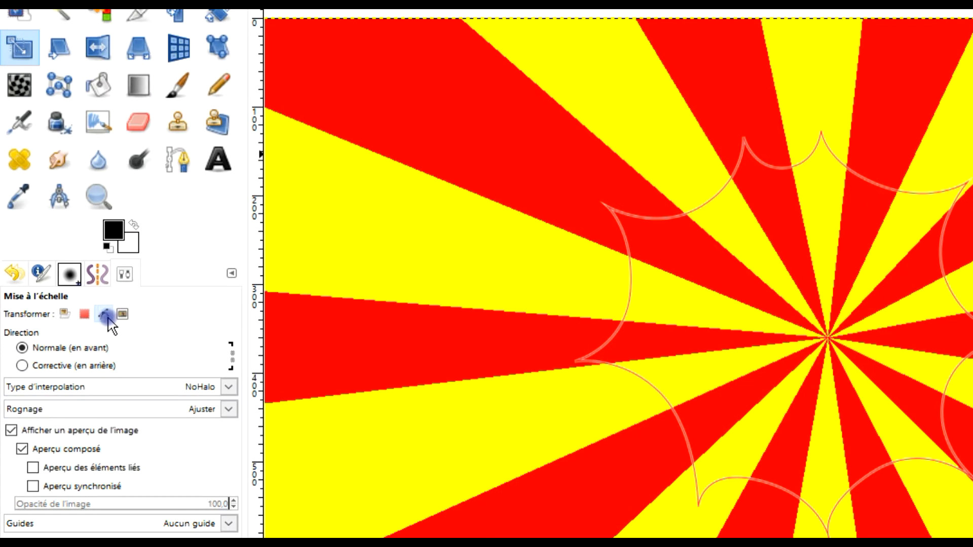
pyautogui.click(59, 256)
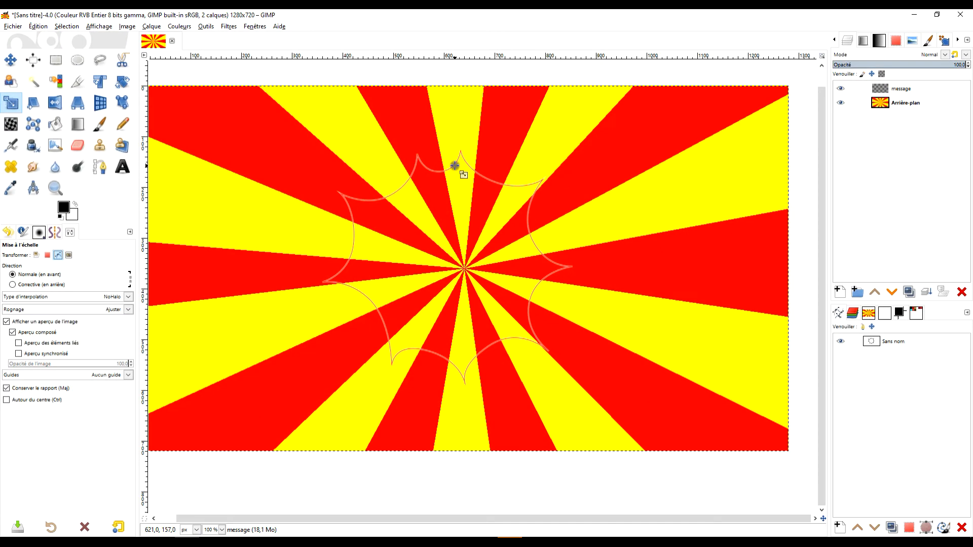
pyautogui.click(455, 165)
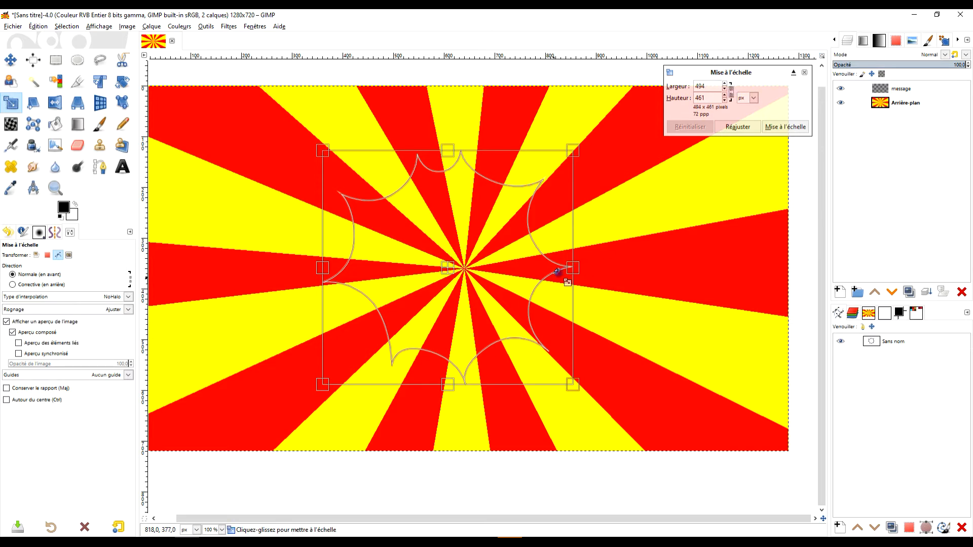
pyautogui.moveTo(575, 269); pyautogui.dragTo(617, 271)
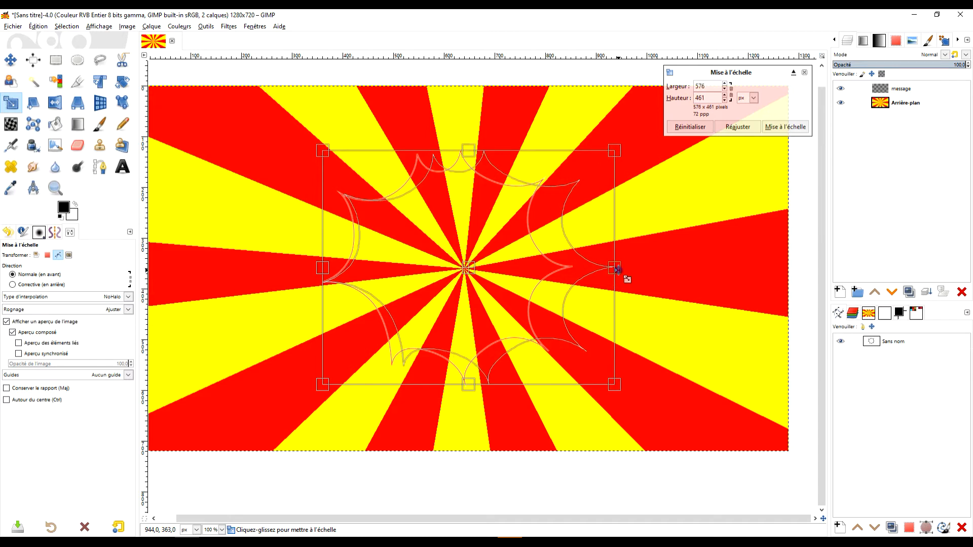
pyautogui.click(782, 128)
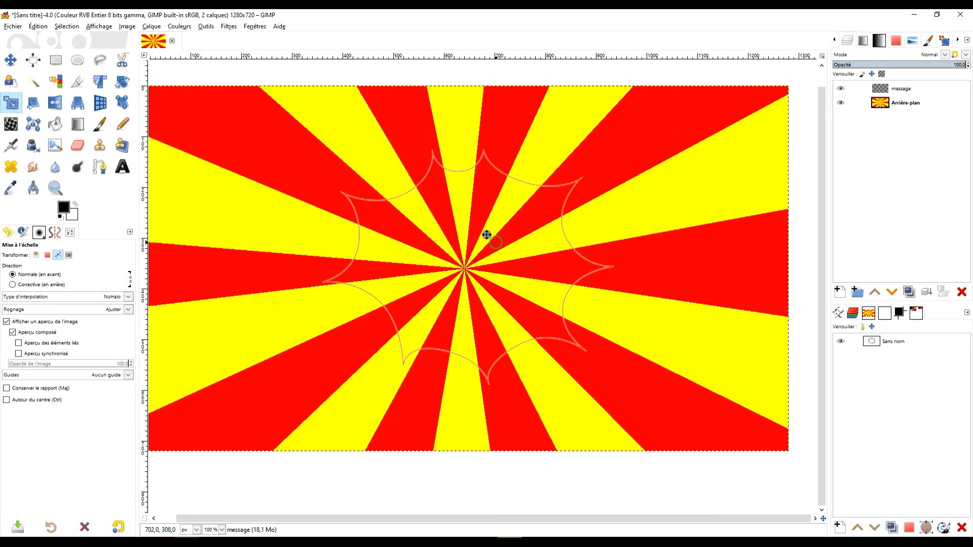
pyautogui.moveTo(504, 251); pyautogui.dragTo(491, 239)
pyautogui.click(35, 255)
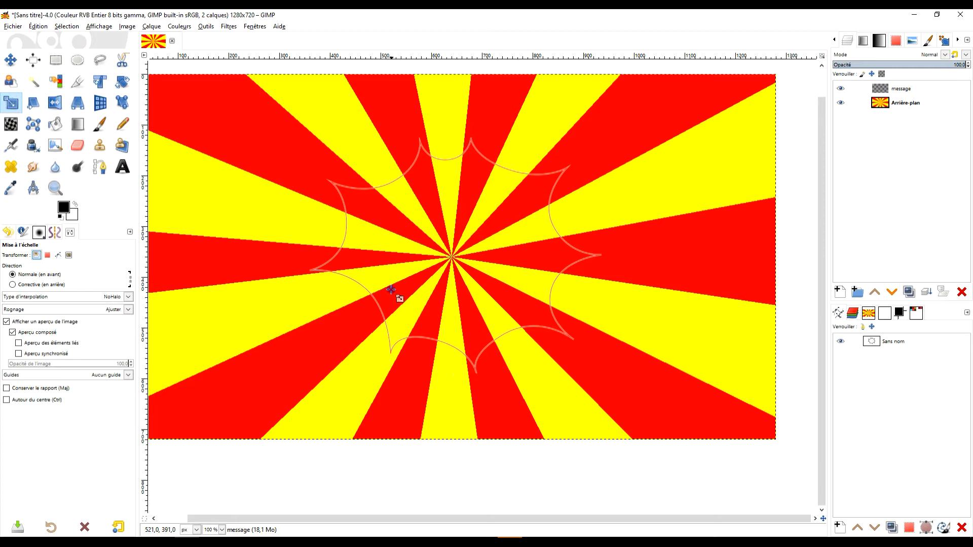
# Reshape the starburst path by moving its lower-left tip and its bottom tip slightly to the left.
pyautogui.click(100, 167)
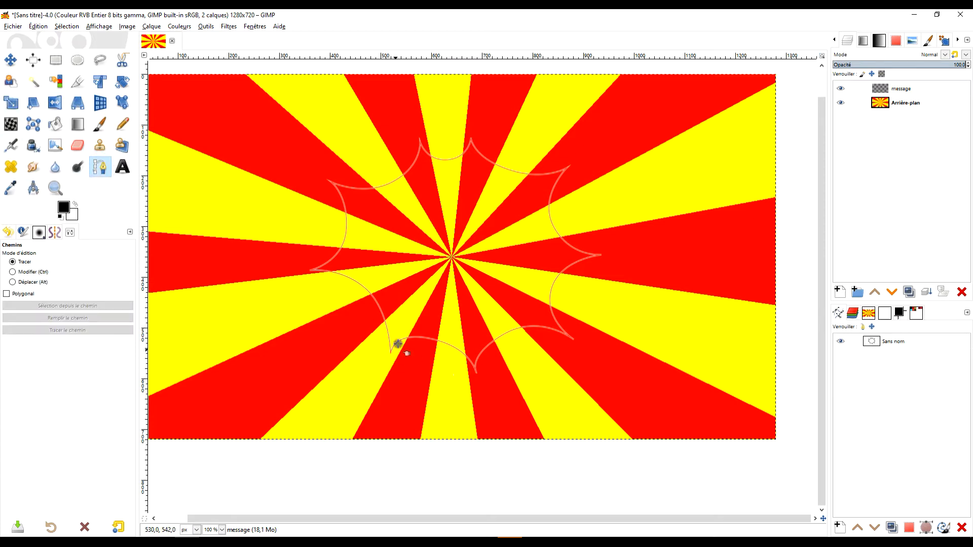
pyautogui.click(871, 344)
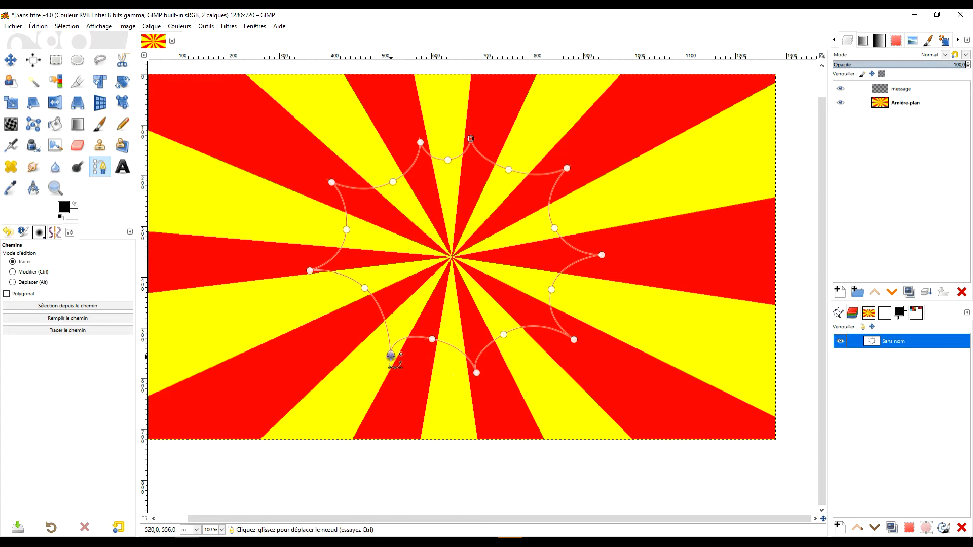
pyautogui.moveTo(391, 356); pyautogui.dragTo(378, 350)
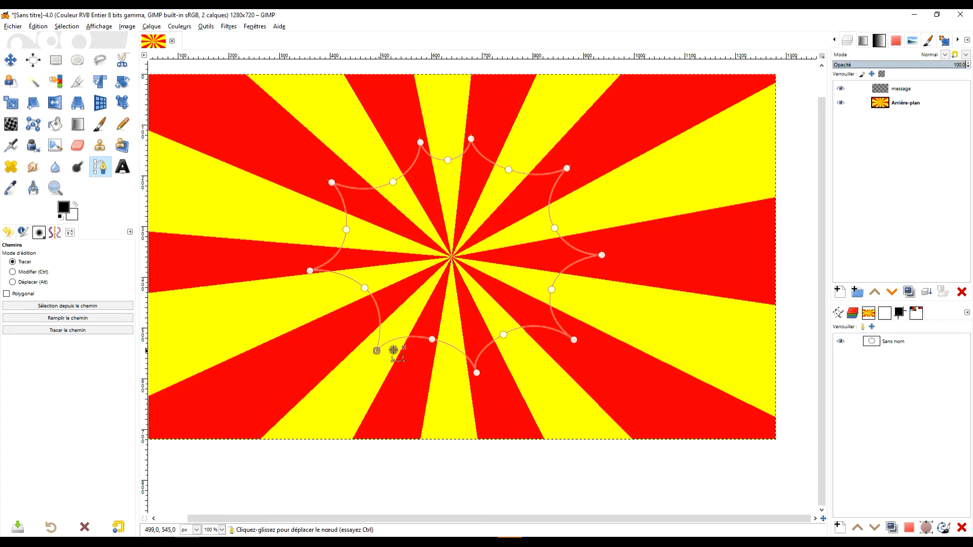
pyautogui.click(433, 339)
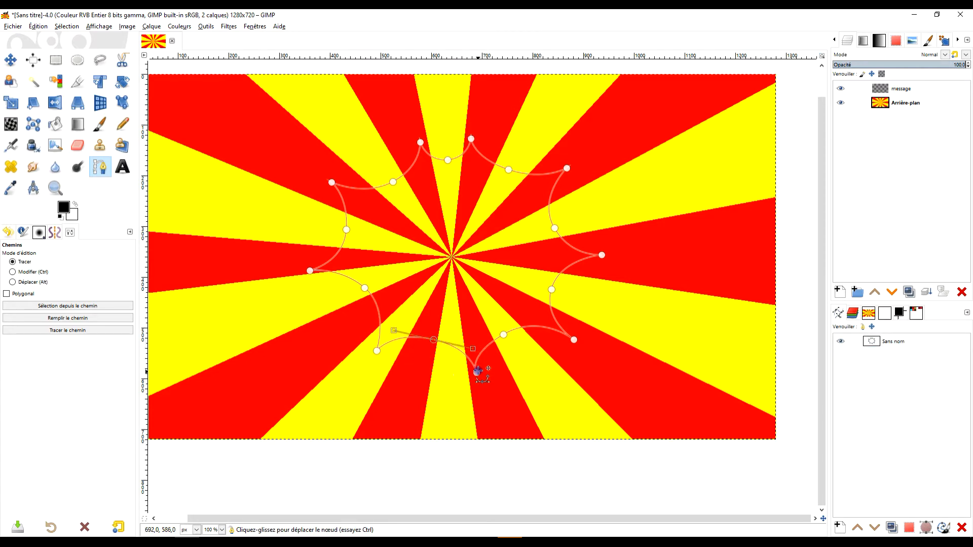
pyautogui.moveTo(477, 372); pyautogui.dragTo(465, 371)
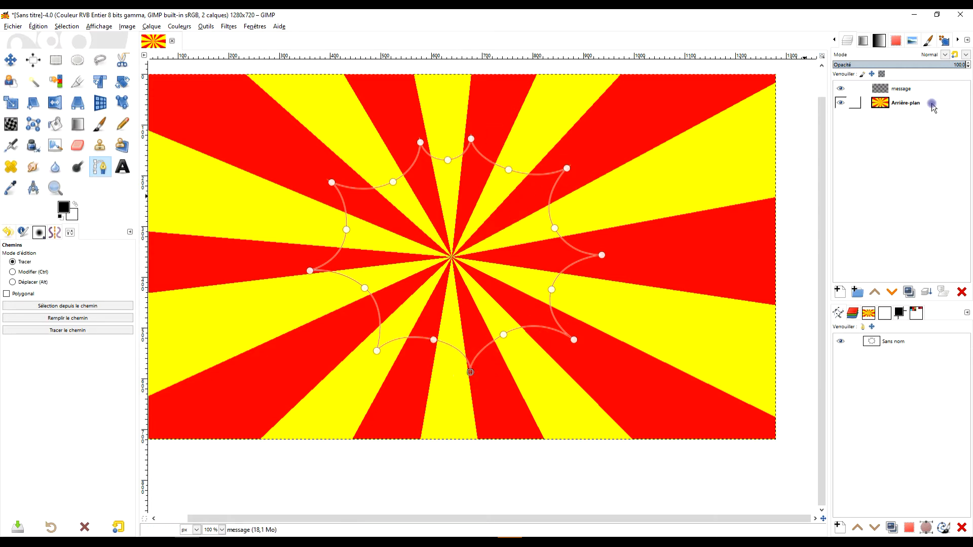
# Stroke the starburst path on the message layer with a solid black line 10 px wide.
pyautogui.click(920, 91)
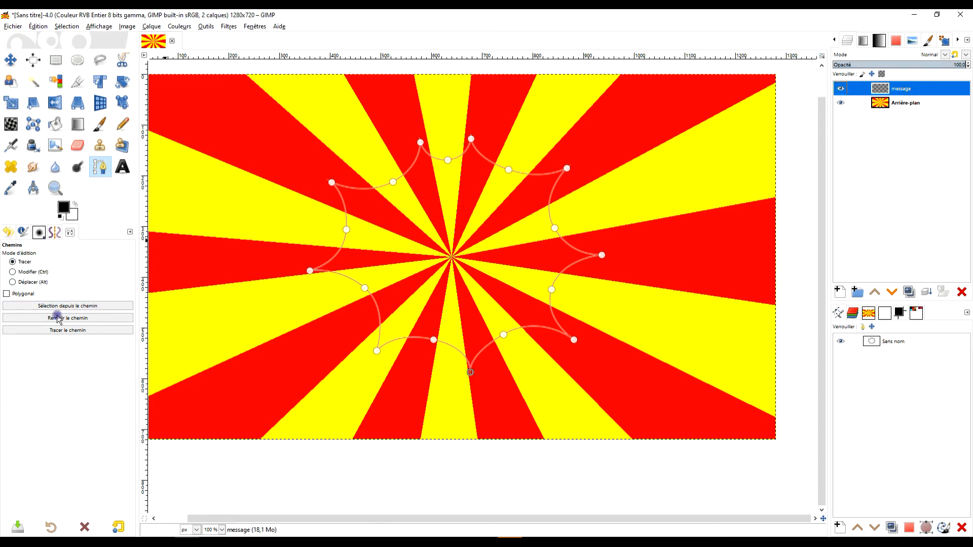
pyautogui.click(67, 329)
pyautogui.moveTo(64, 248); pyautogui.dragTo(159, 112)
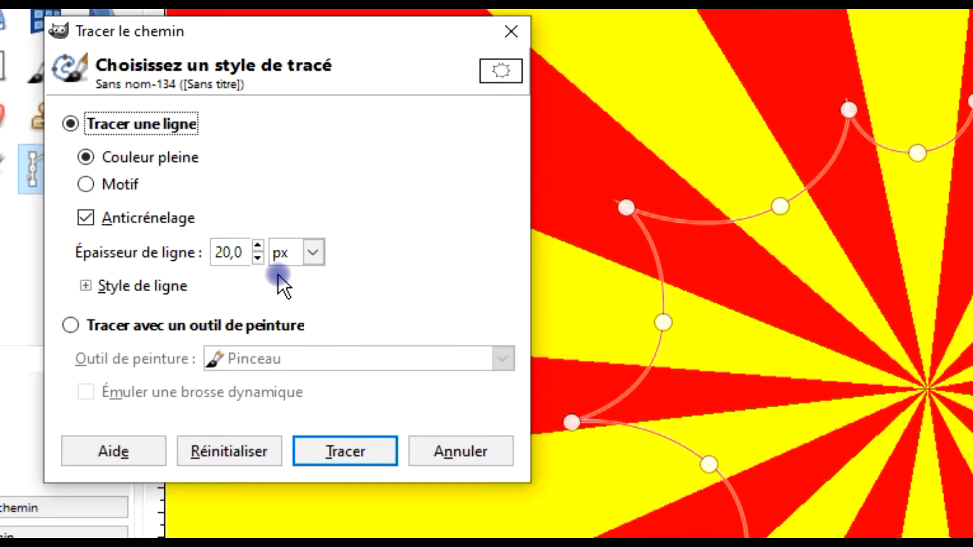
pyautogui.doubleClick(161, 218)
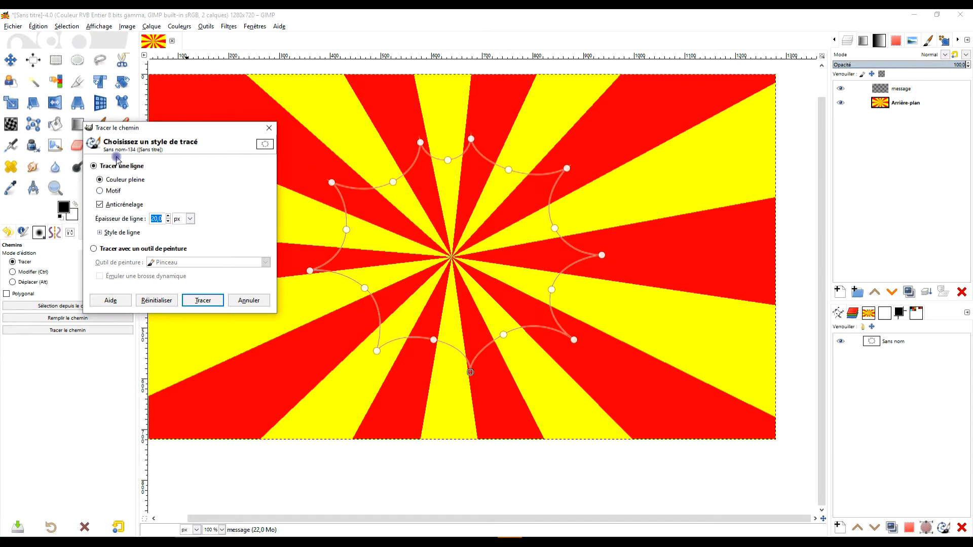
pyautogui.write('10')
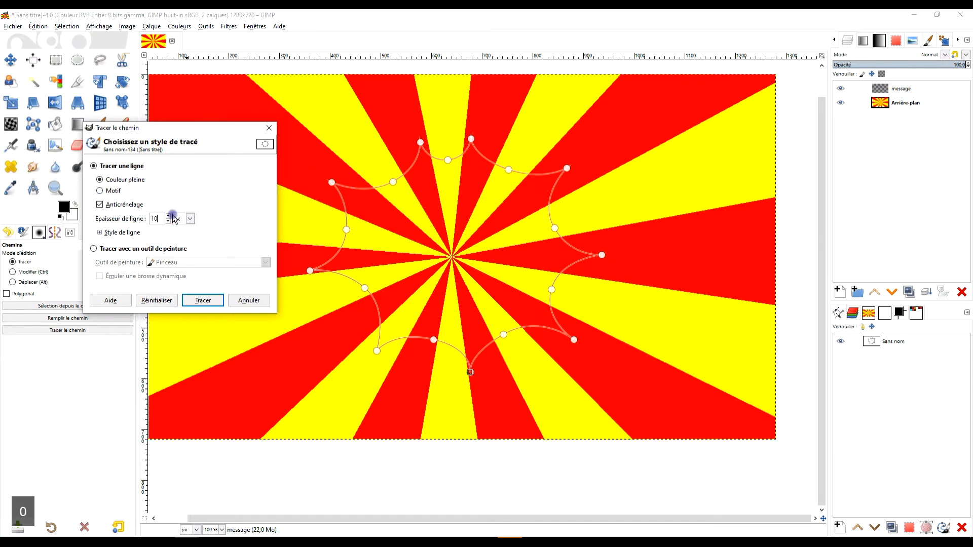
pyautogui.click(200, 300)
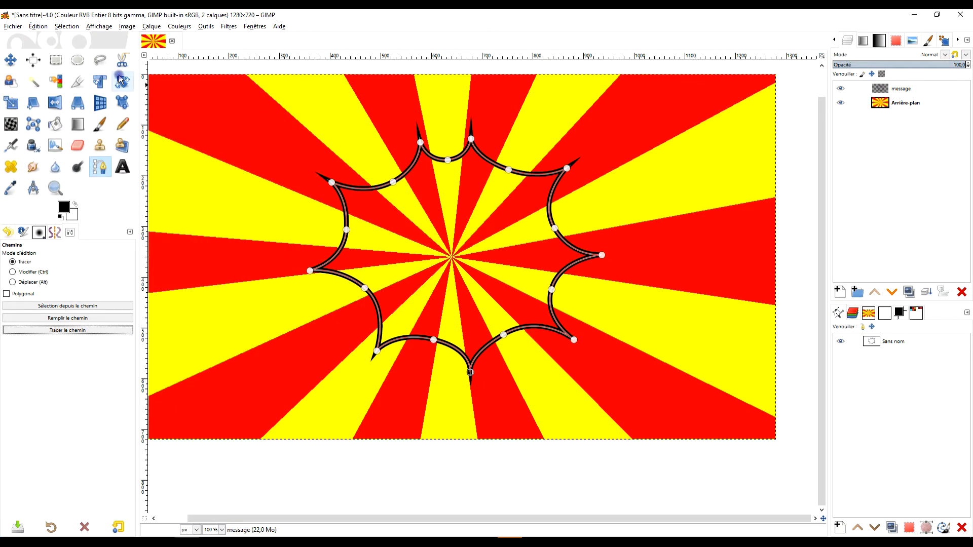
# Leave path editing and hide the starburst path so only its stroked outline shows.
pyautogui.click(56, 60)
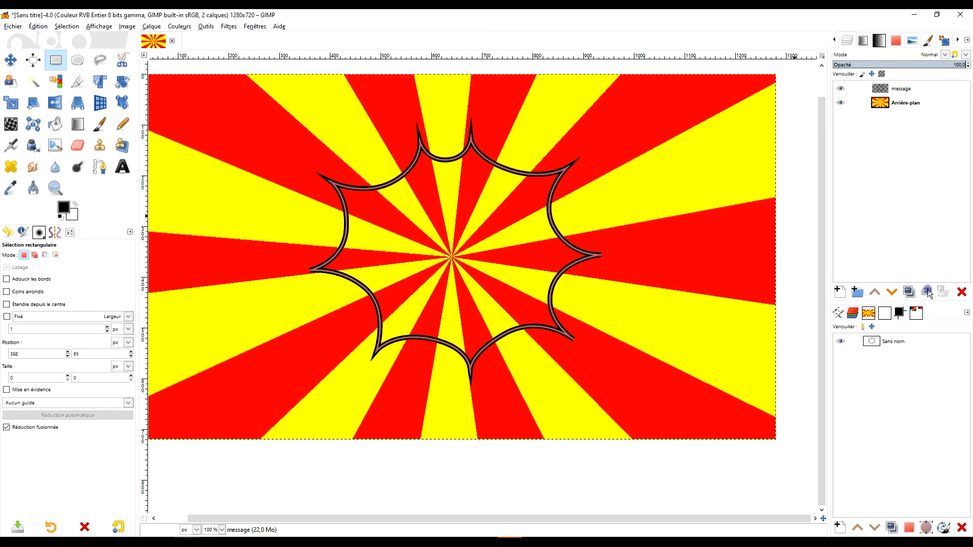
pyautogui.click(840, 341)
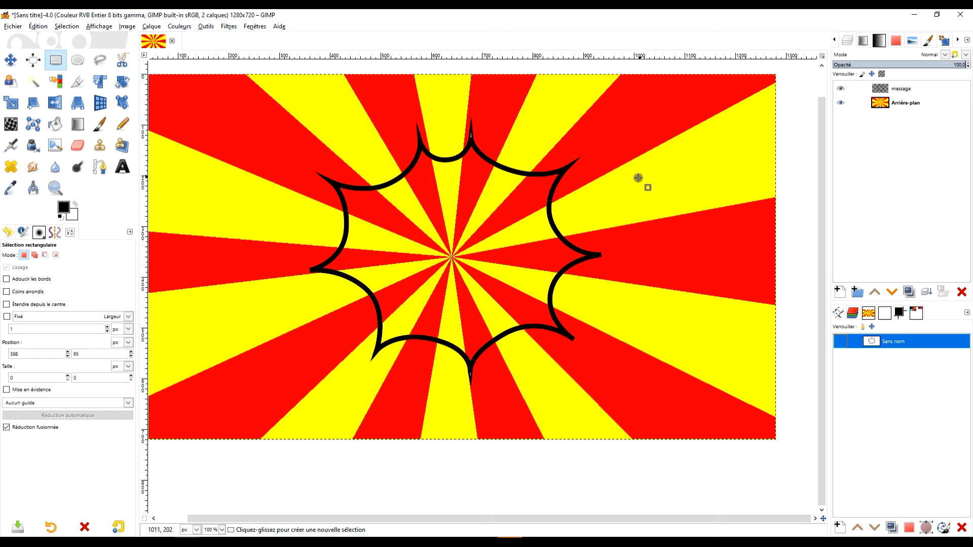
pyautogui.scroll(2, 542, 127)
pyautogui.scroll(-3, 437, 157)
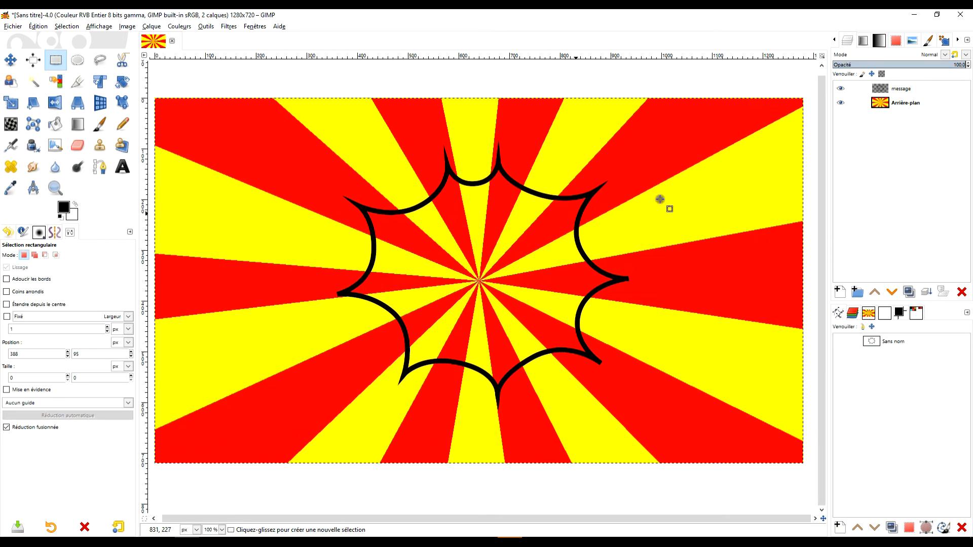
# Duplicate the message layer and invert the colours of the copy.
pyautogui.click(913, 90)
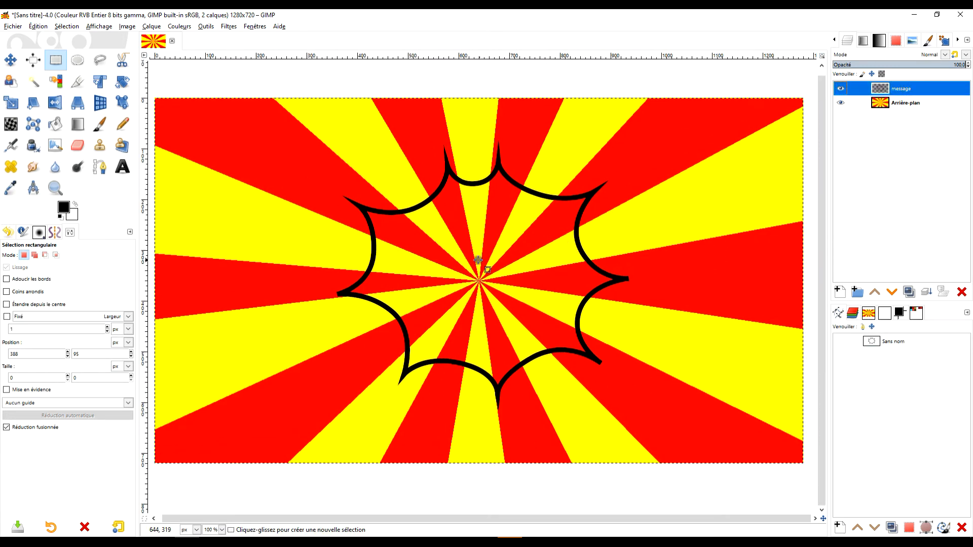
pyautogui.moveTo(477, 258); pyautogui.dragTo(456, 252)
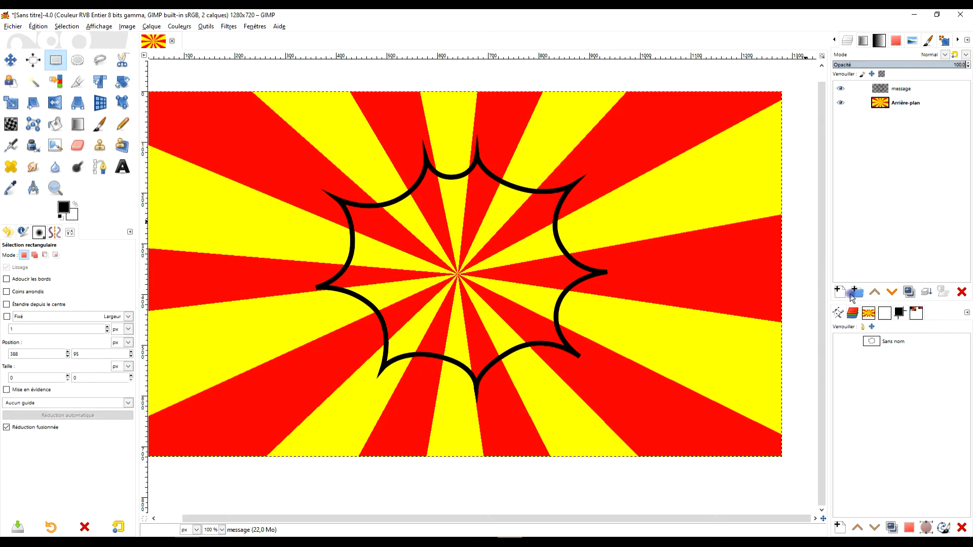
pyautogui.click(909, 293)
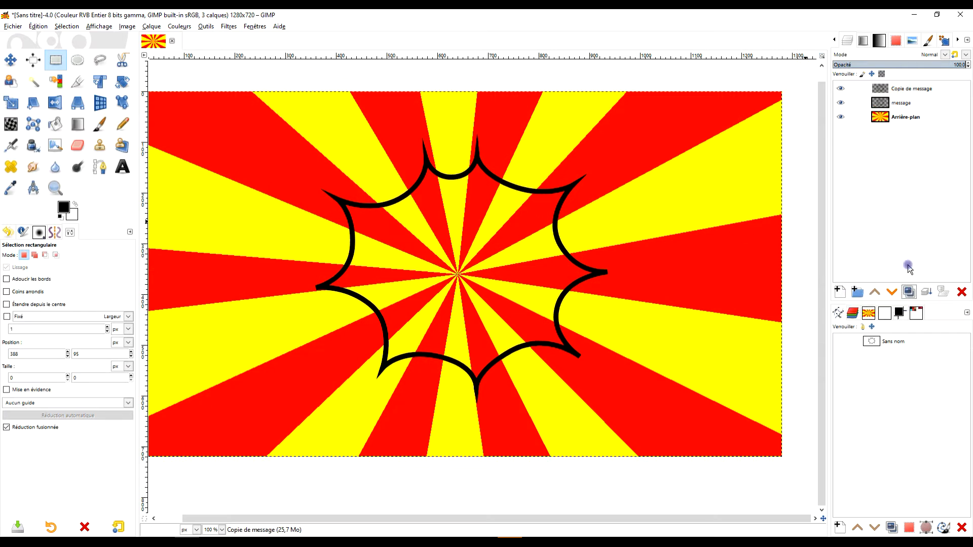
pyautogui.click(884, 91)
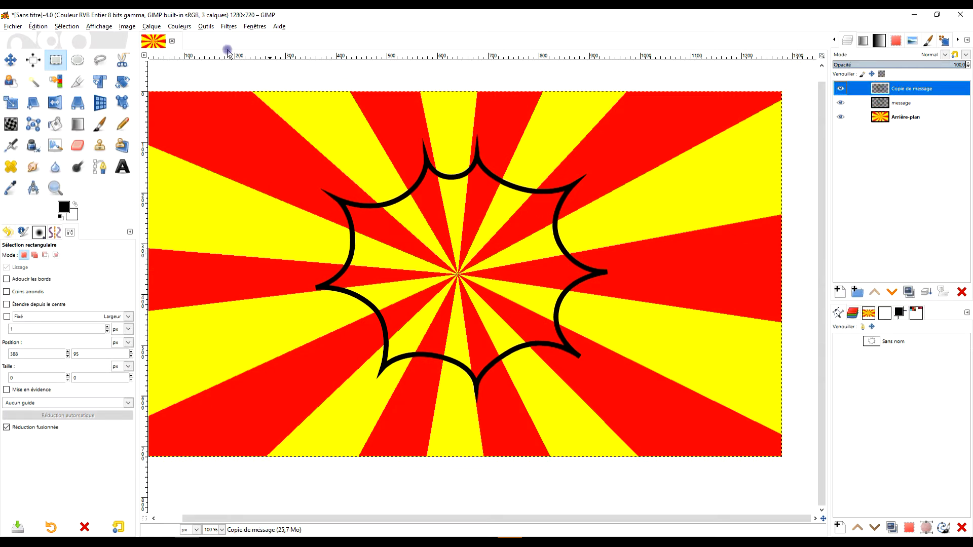
pyautogui.click(180, 26)
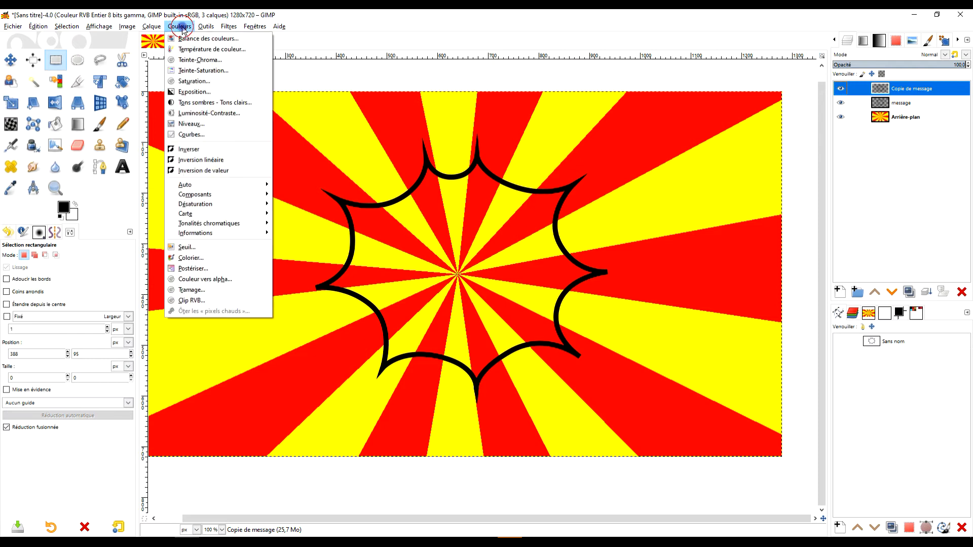
pyautogui.click(193, 149)
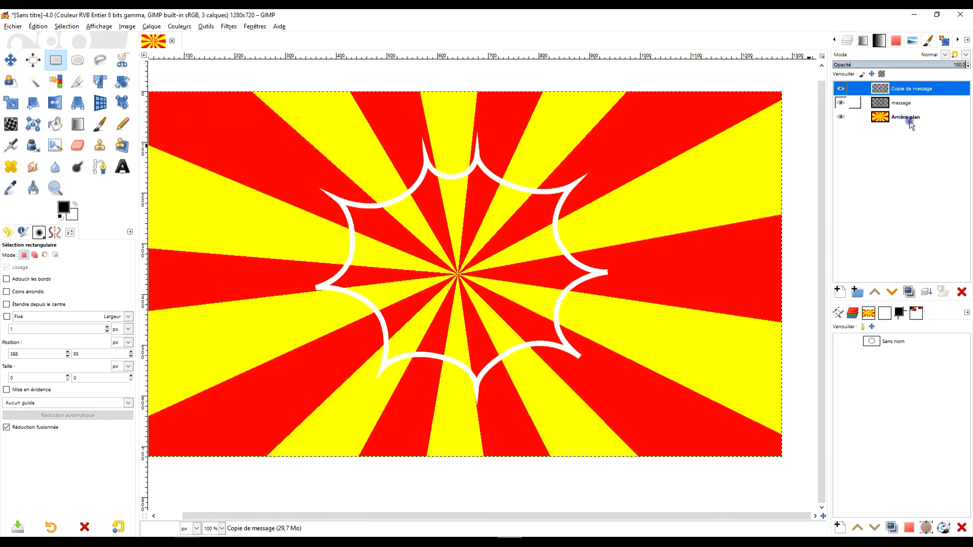
# Lower the inverted copy beneath the message layer and rotate it by about 0.57° around the image centre.
pyautogui.click(891, 292)
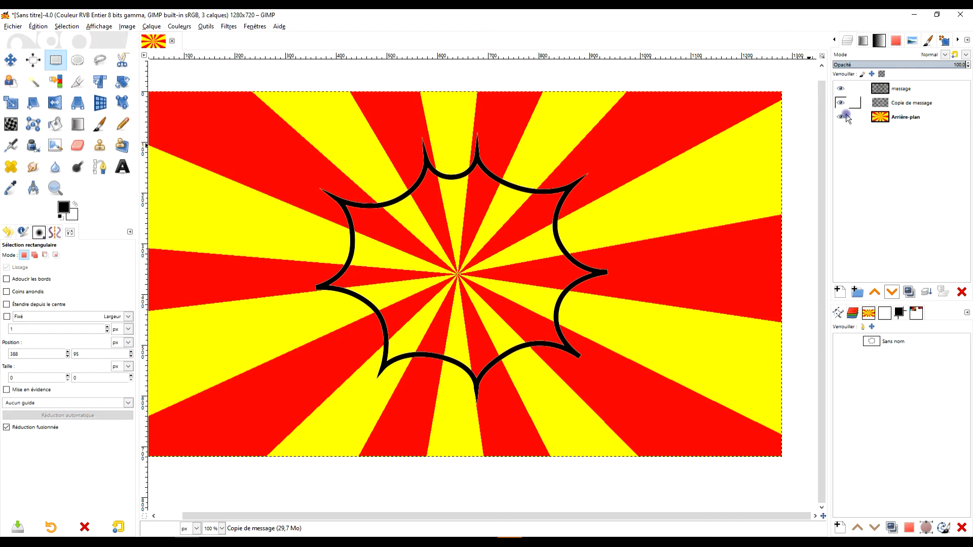
pyautogui.click(122, 82)
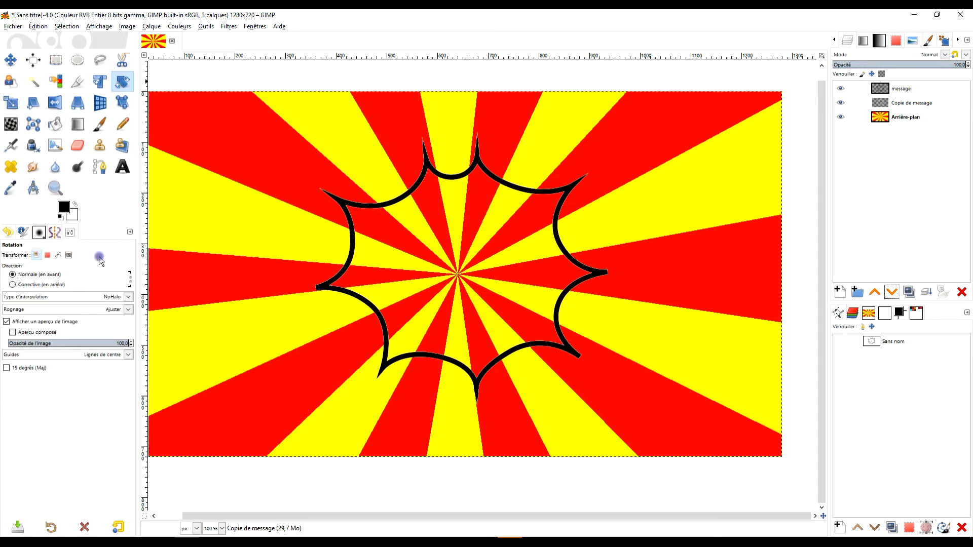
pyautogui.moveTo(527, 188); pyautogui.dragTo(528, 188)
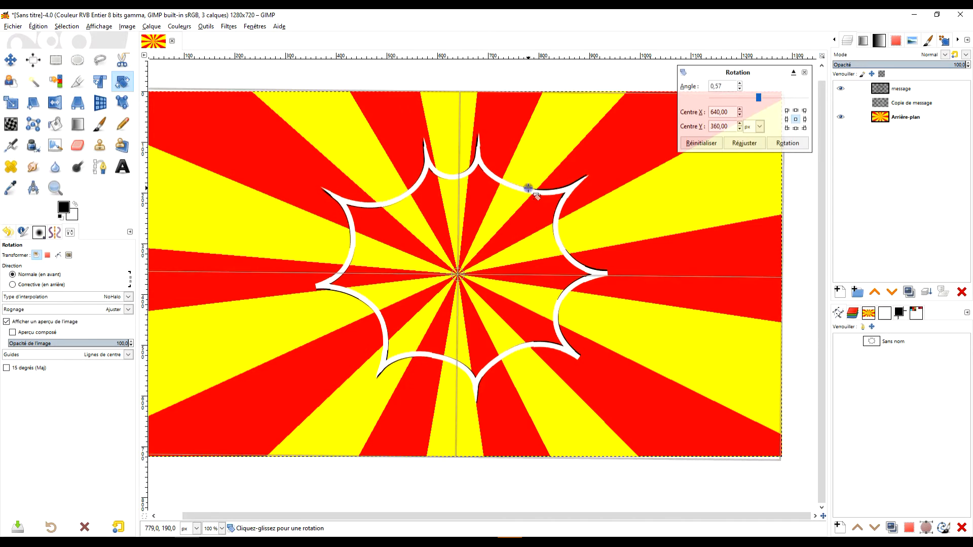
pyautogui.click(788, 143)
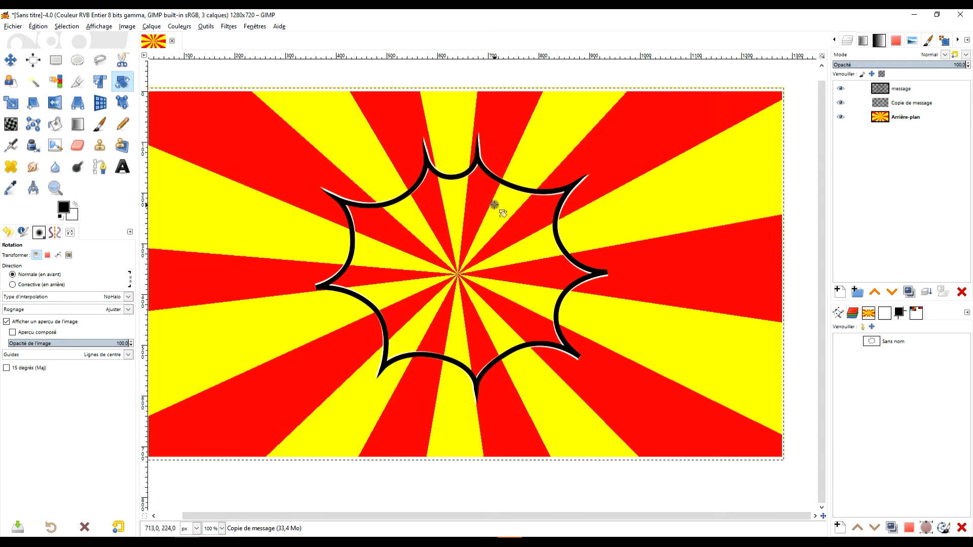
# Select the message layer and sample the sunburst's red as the foreground colour.
pyautogui.moveTo(502, 246); pyautogui.dragTo(486, 233)
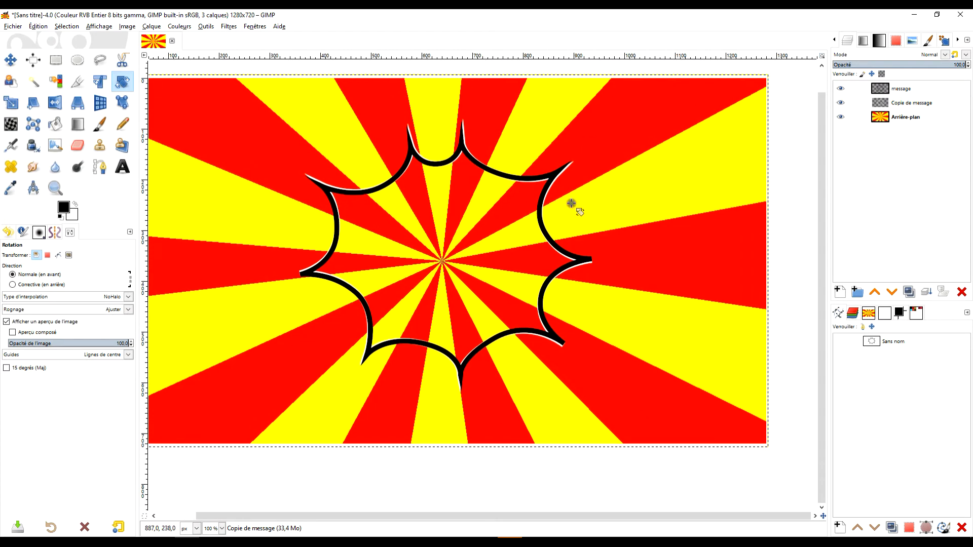
pyautogui.click(912, 90)
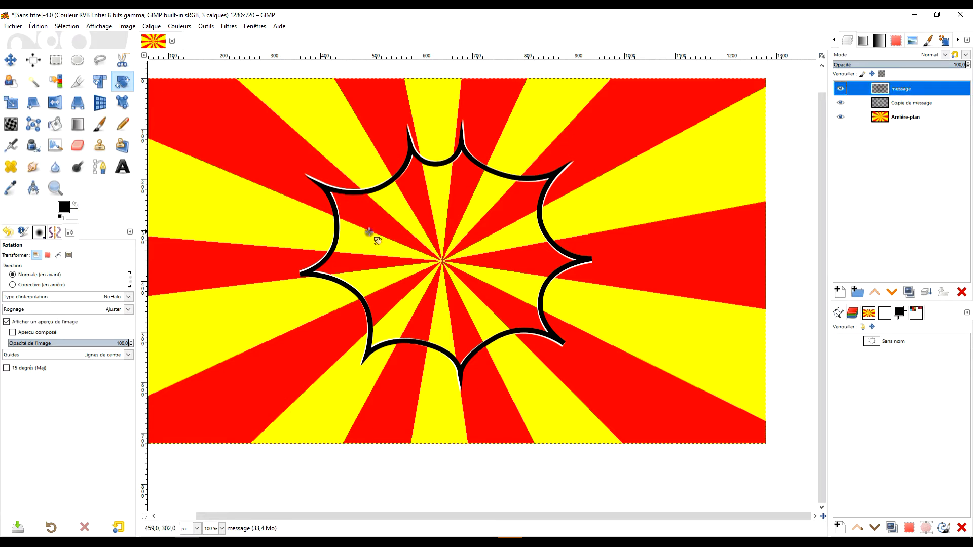
pyautogui.click(10, 188)
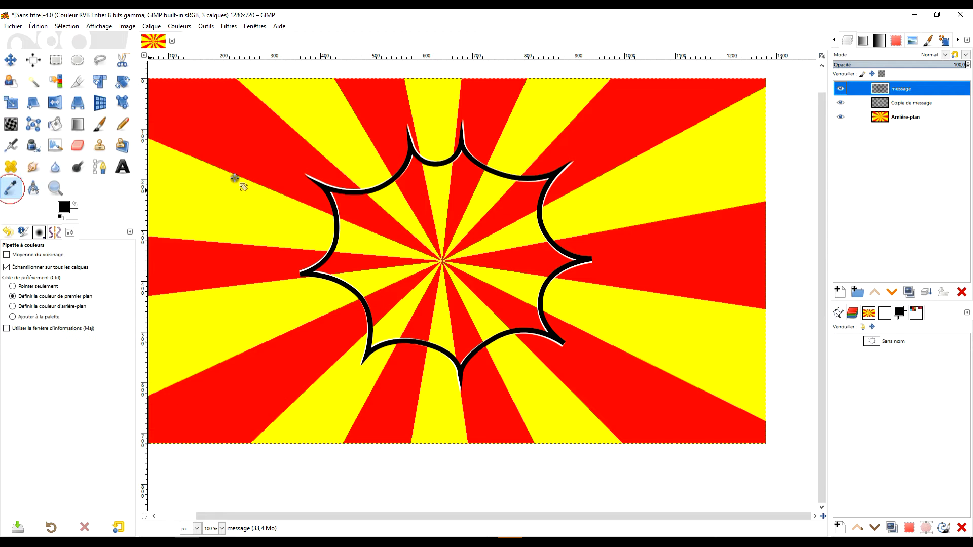
pyautogui.click(300, 159)
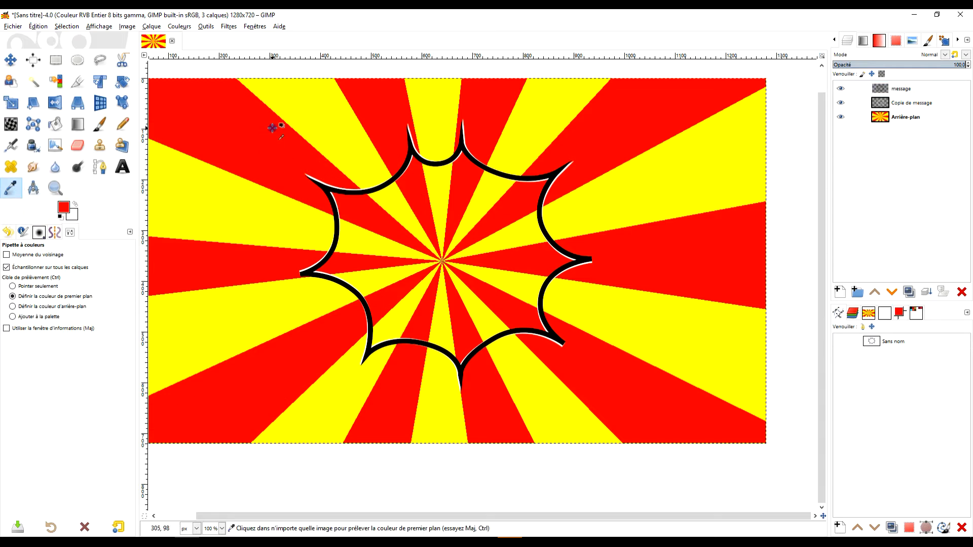
# Change the foreground colour to orange d88300 and fill the starburst's interior with it.
pyautogui.click(64, 208)
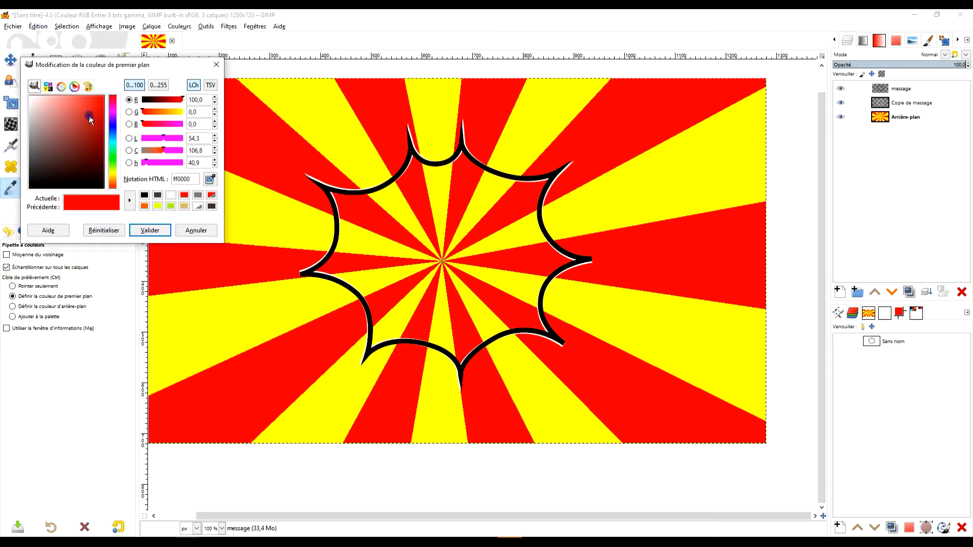
pyautogui.moveTo(182, 100); pyautogui.dragTo(176, 100)
pyautogui.moveTo(157, 112); pyautogui.dragTo(162, 112)
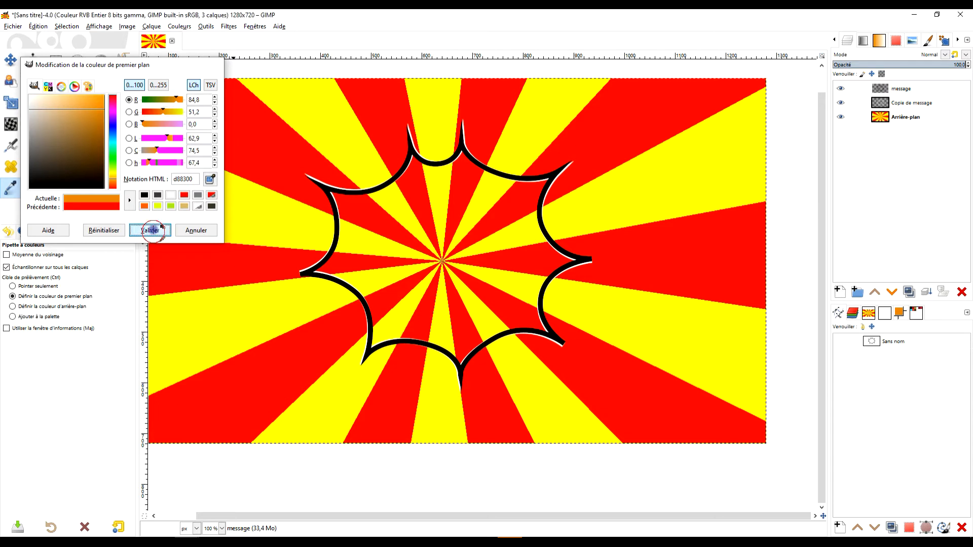
pyautogui.click(150, 230)
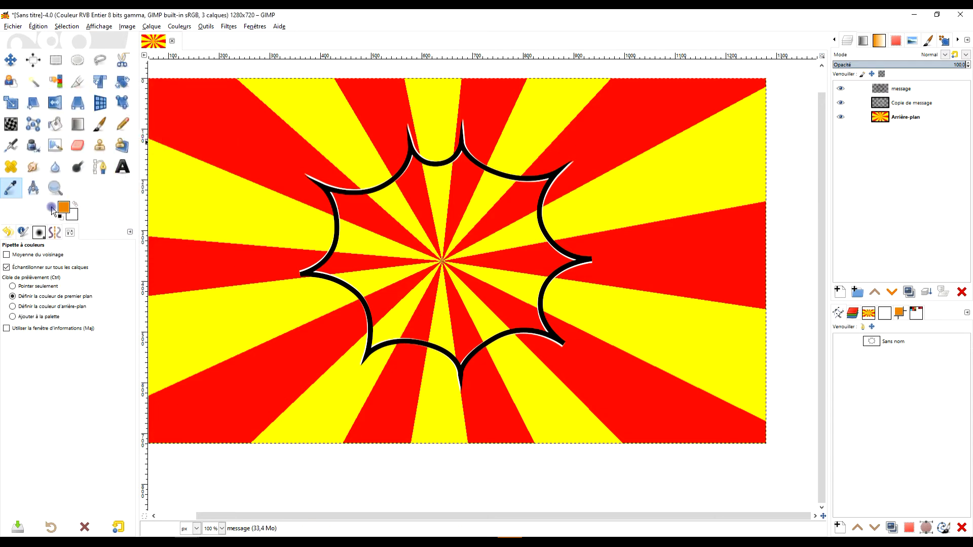
pyautogui.click(56, 126)
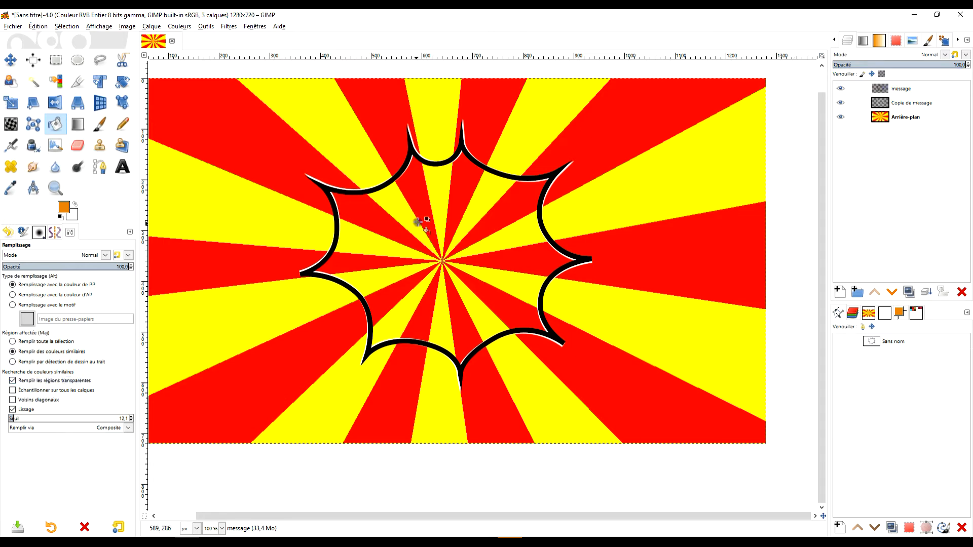
pyautogui.click(434, 226)
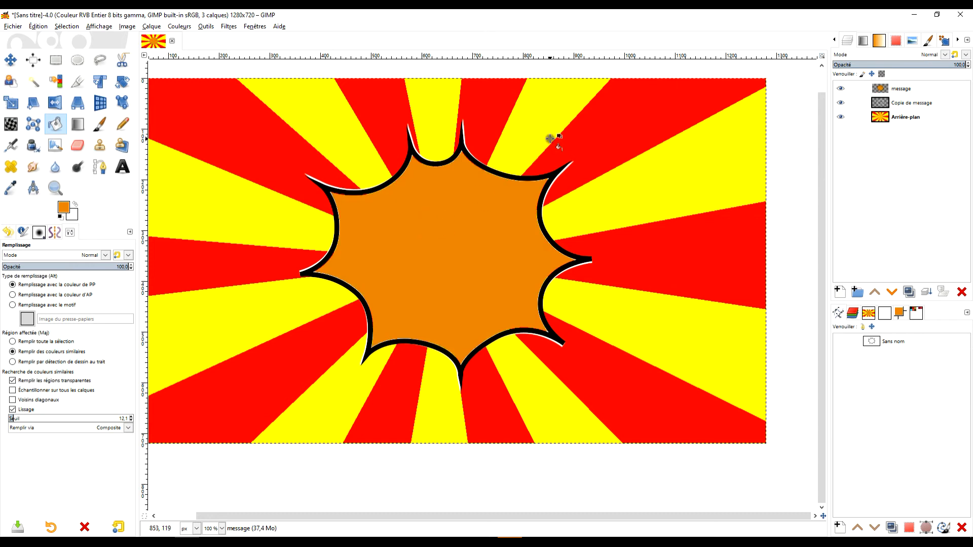
# Set the foreground colour back to the recently used red and refill the starburst's interior with it.
pyautogui.click(569, 253)
pyautogui.click(63, 207)
pyautogui.click(198, 195)
pyautogui.click(150, 230)
pyautogui.click(466, 215)
pyautogui.click(467, 215)
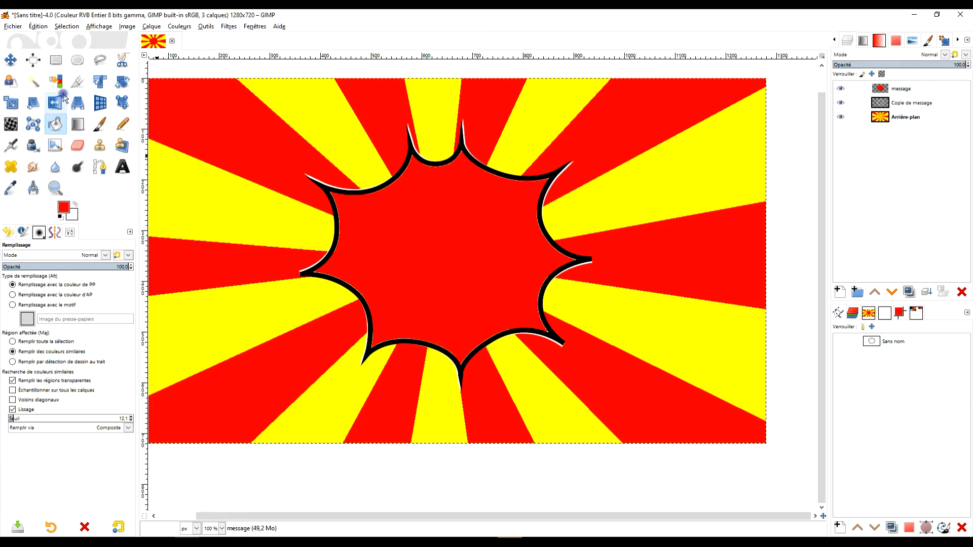
# Select the starburst's red interior by colour and grow the selection by 3 px into the black outline.
pyautogui.click(77, 81)
pyautogui.click(57, 82)
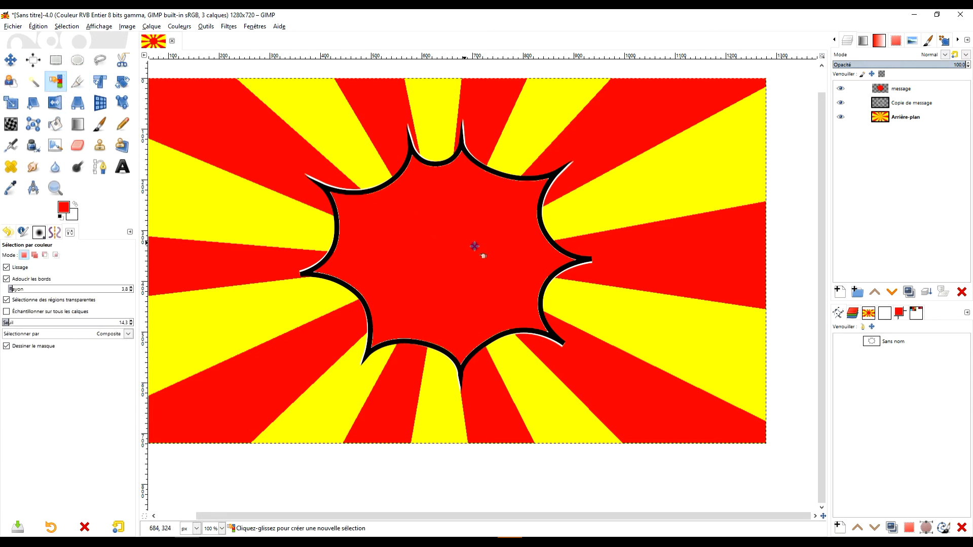
pyautogui.moveTo(411, 261); pyautogui.dragTo(420, 311)
pyautogui.scroll(4, 472, 174)
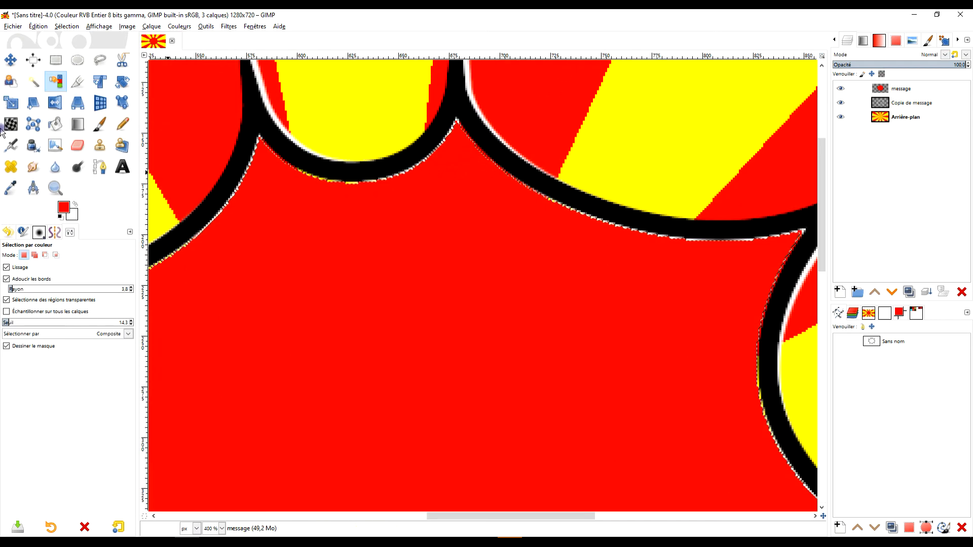
pyautogui.click(67, 27)
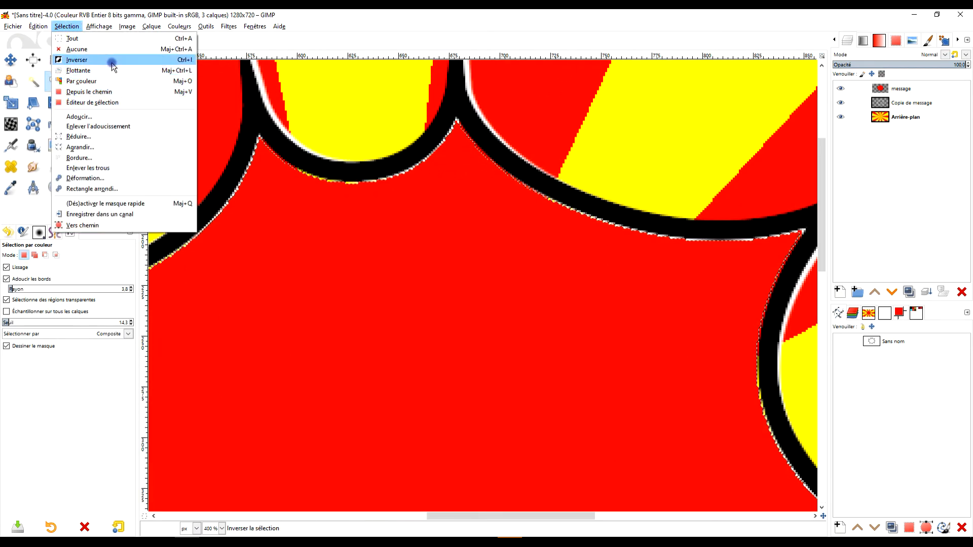
pyautogui.click(81, 147)
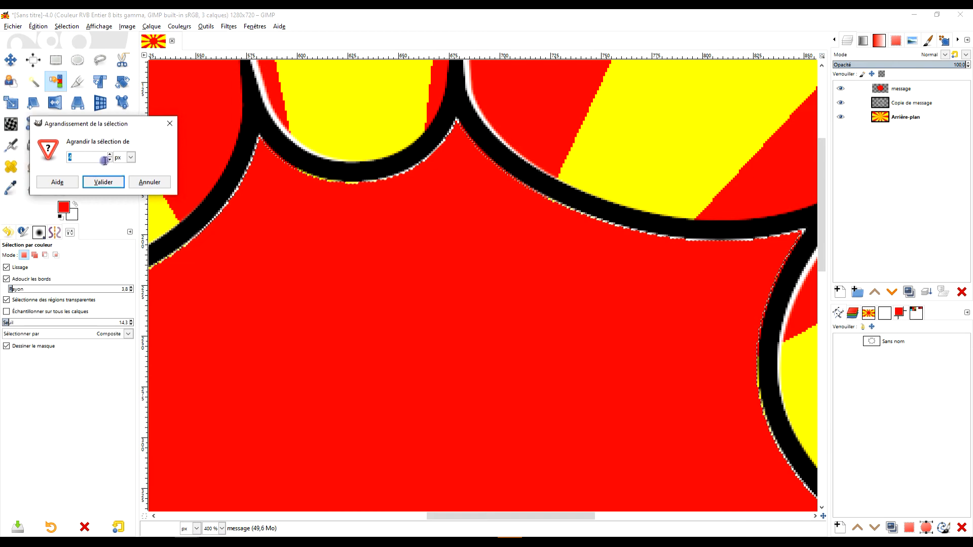
pyautogui.write('3')
pyautogui.click(92, 181)
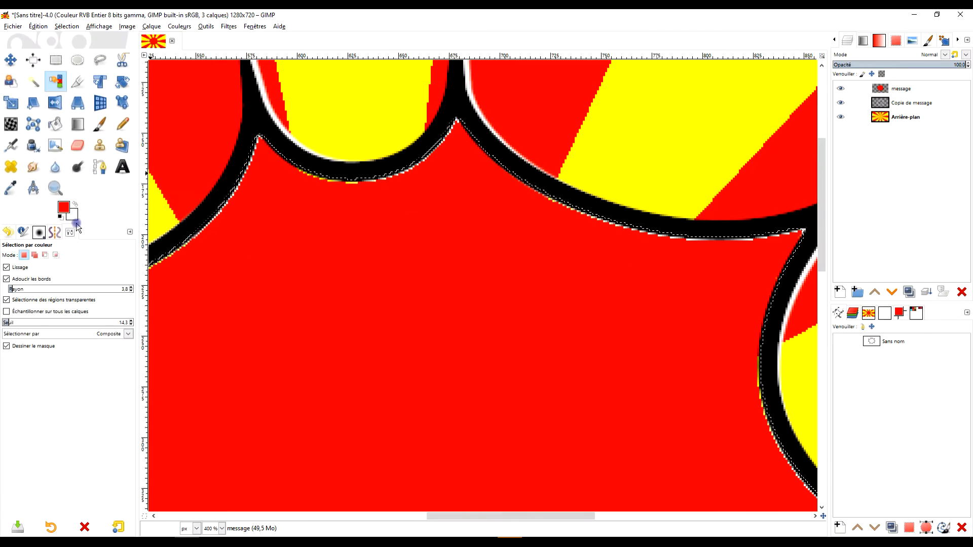
# Undo the last fill of the enlarged selection and turn off edge feathering for selection by colour.
pyautogui.scroll(-2, 416, 174)
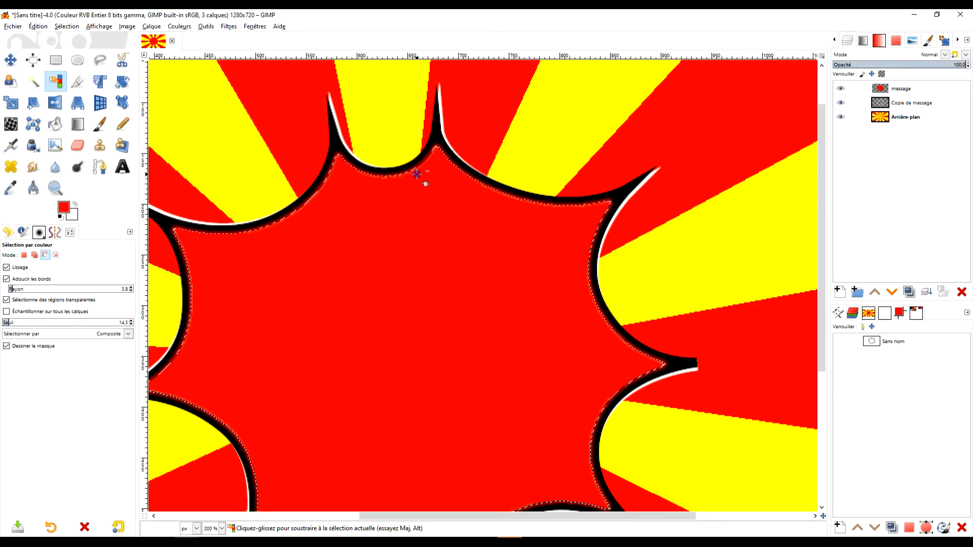
pyautogui.hotkey('ctrl', 'z')
pyautogui.click(23, 279)
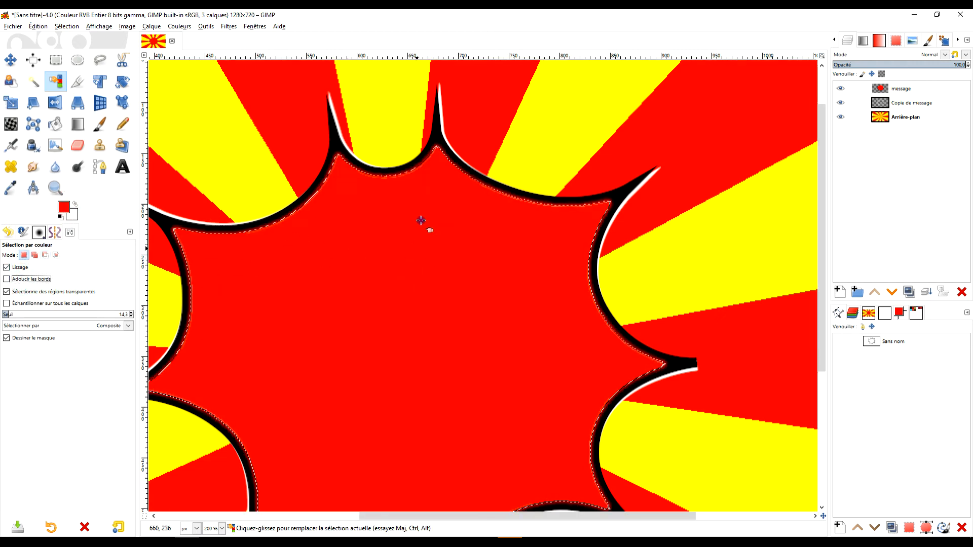
pyautogui.scroll(1, 416, 188)
pyautogui.hotkey('ctrl', 'z')
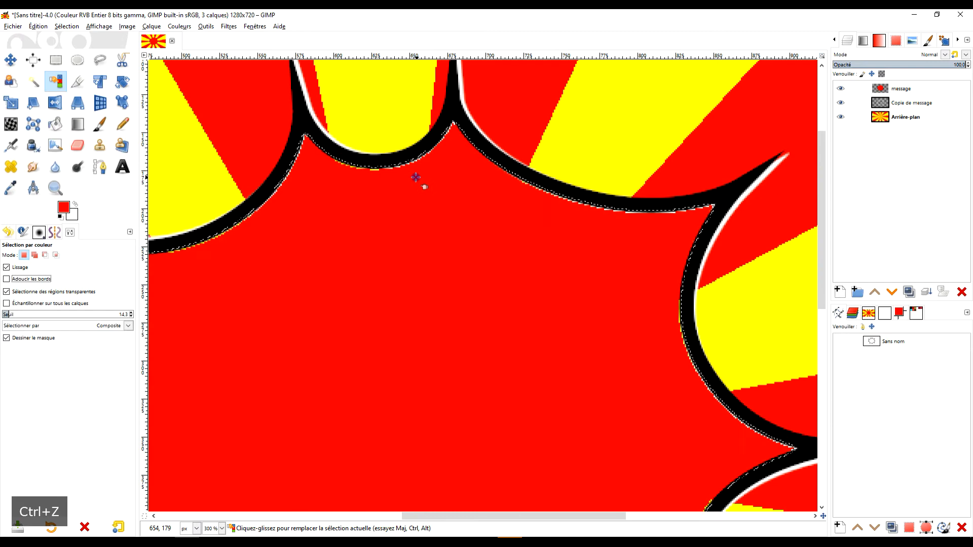
# Sharpen the enlarged selection to remove its feathering, fill it with red, and deselect everything.
pyautogui.click(66, 25)
pyautogui.click(106, 126)
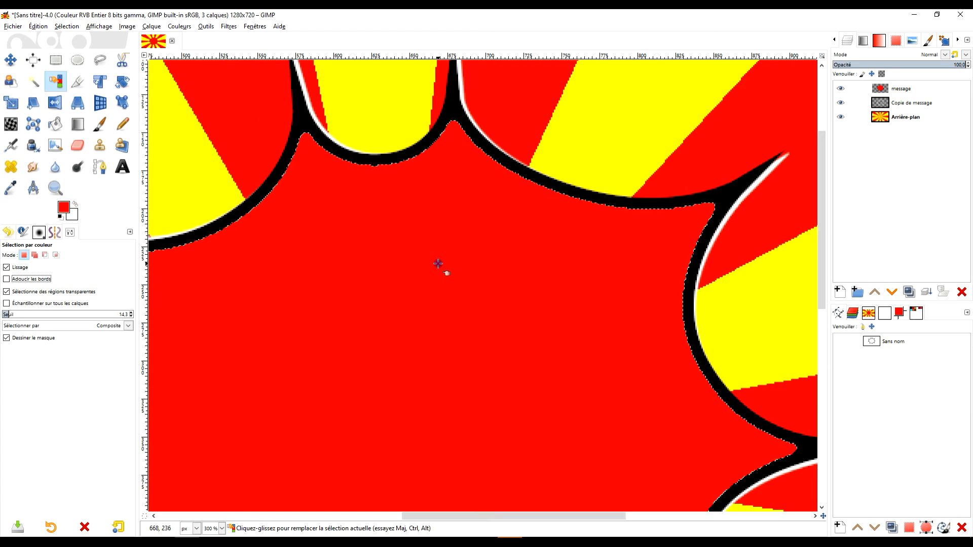
pyautogui.click(57, 60)
pyautogui.click(213, 98)
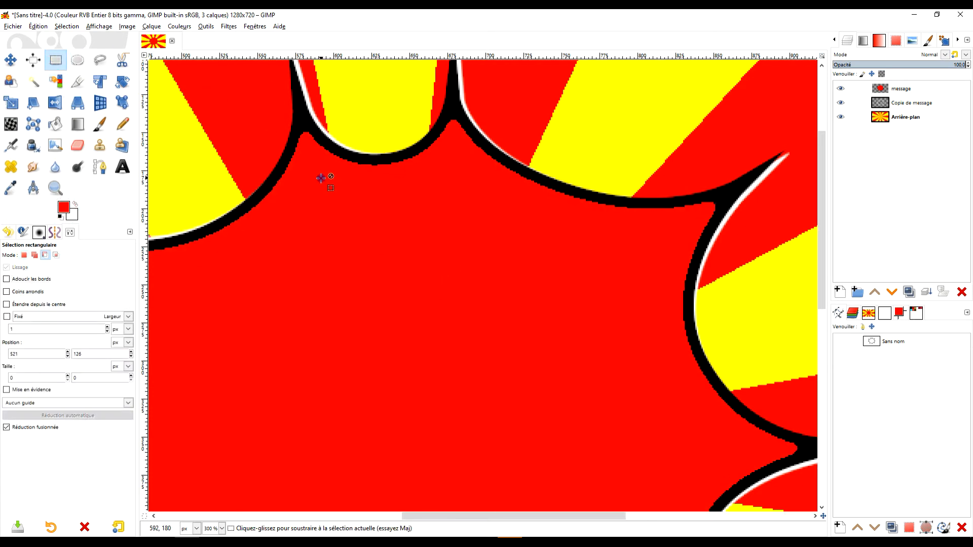
# Merge the message layer down onto its white highlight copy.
pyautogui.scroll(-1, 324, 179)
pyautogui.scroll(-2, 326, 225)
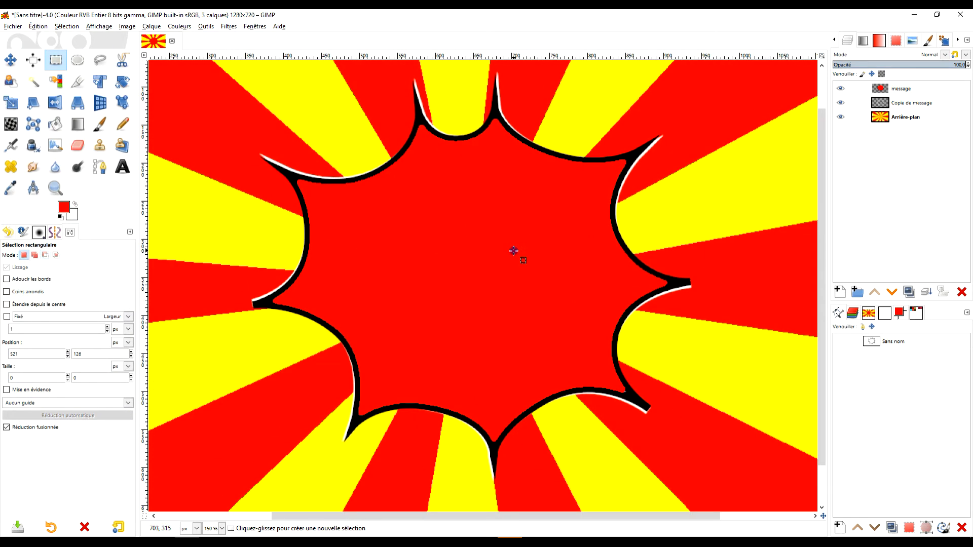
pyautogui.moveTo(510, 249); pyautogui.dragTo(504, 261)
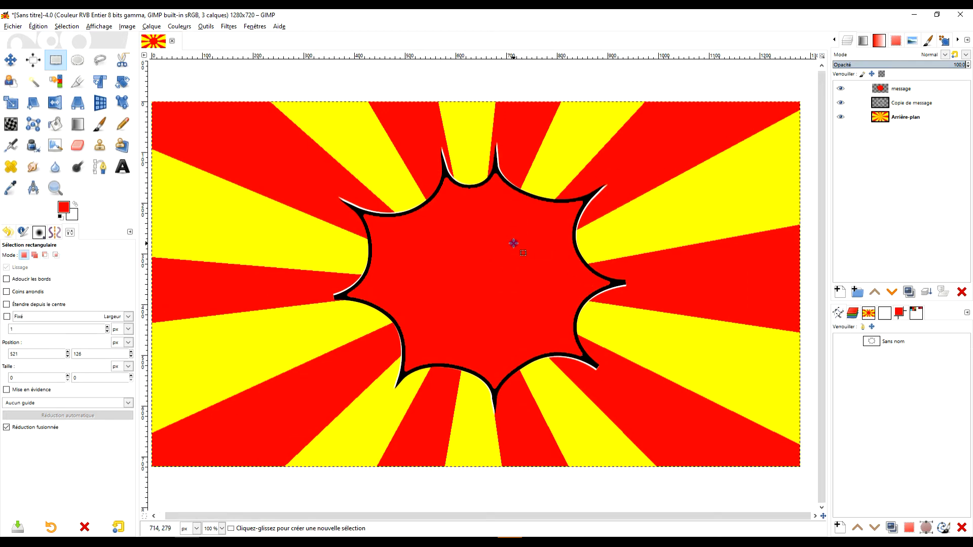
pyautogui.scroll(-1, 524, 213)
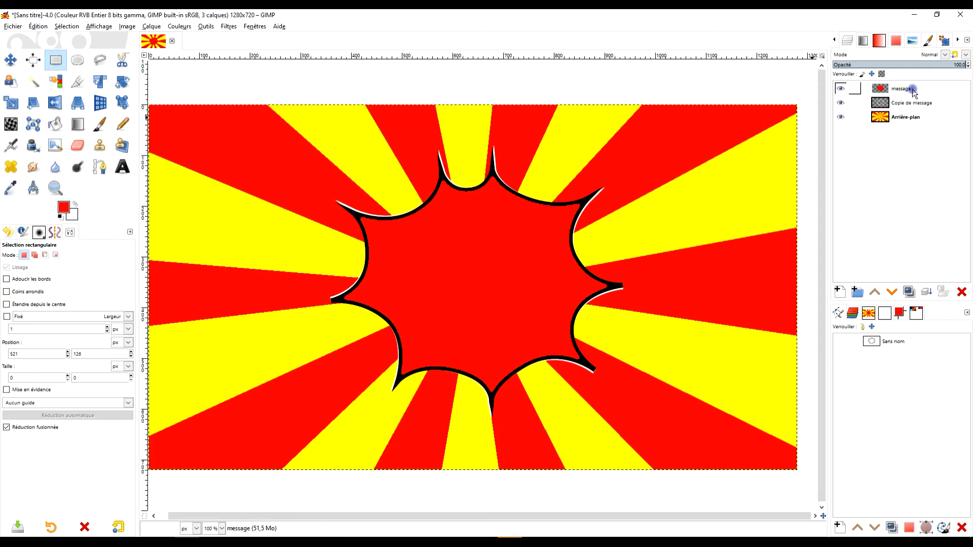
pyautogui.click(911, 90)
pyautogui.click(927, 292)
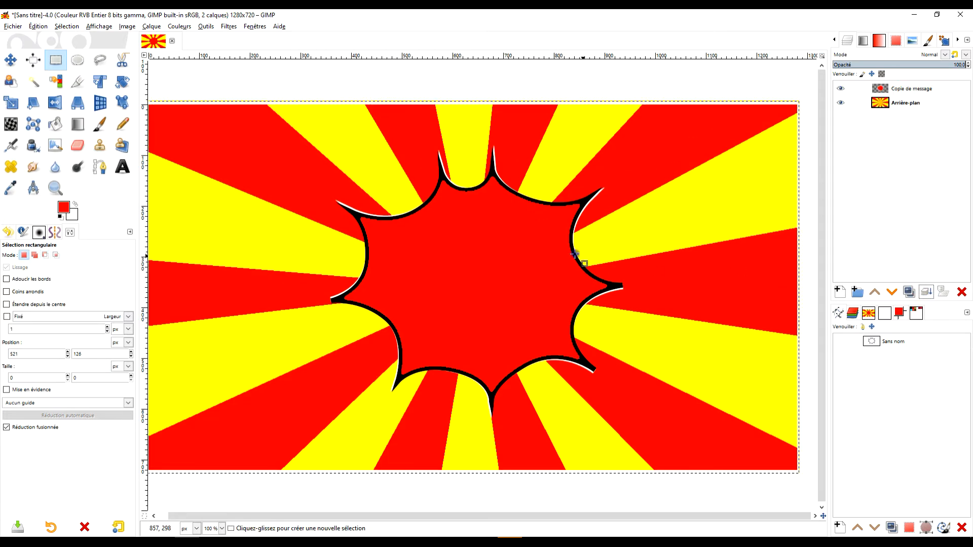
pyautogui.hscroll(3, 628, 236)
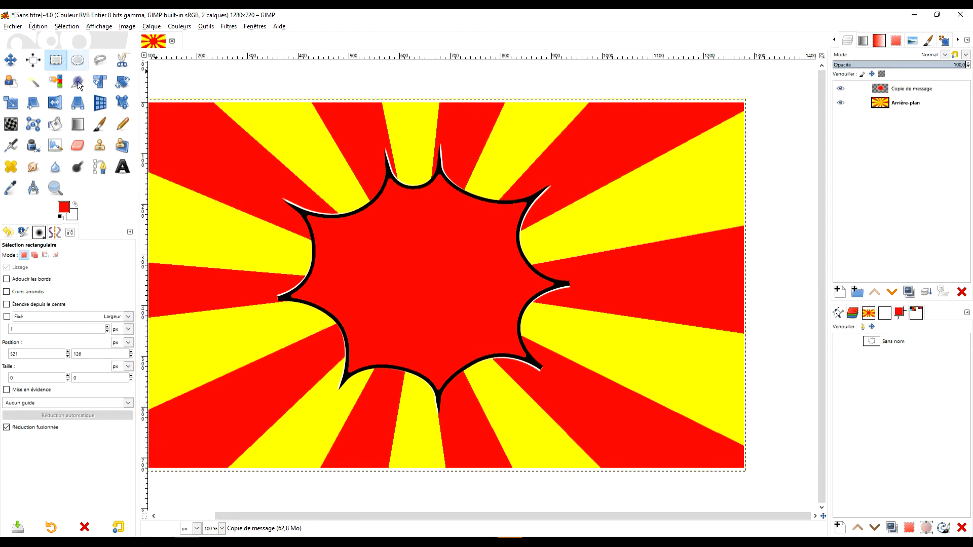
pyautogui.click(11, 104)
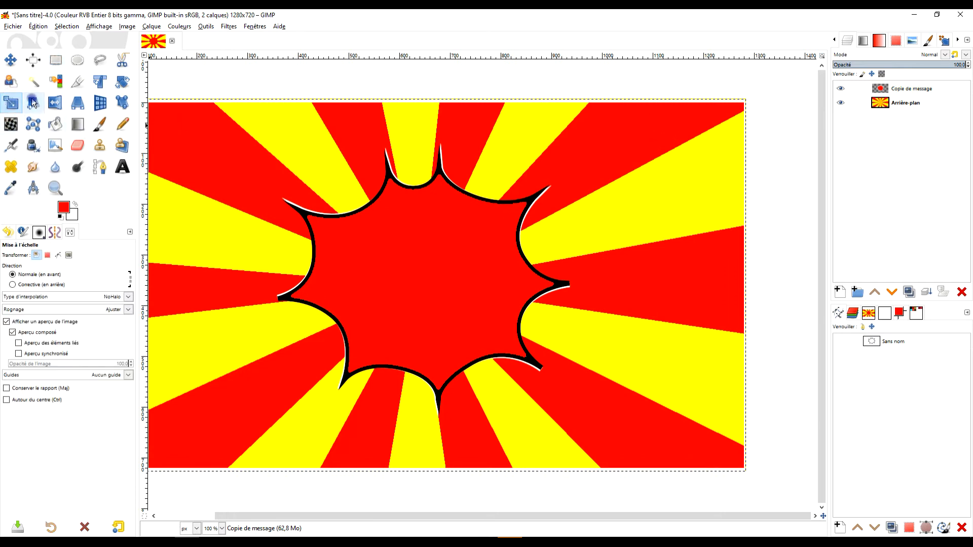
pyautogui.click(429, 252)
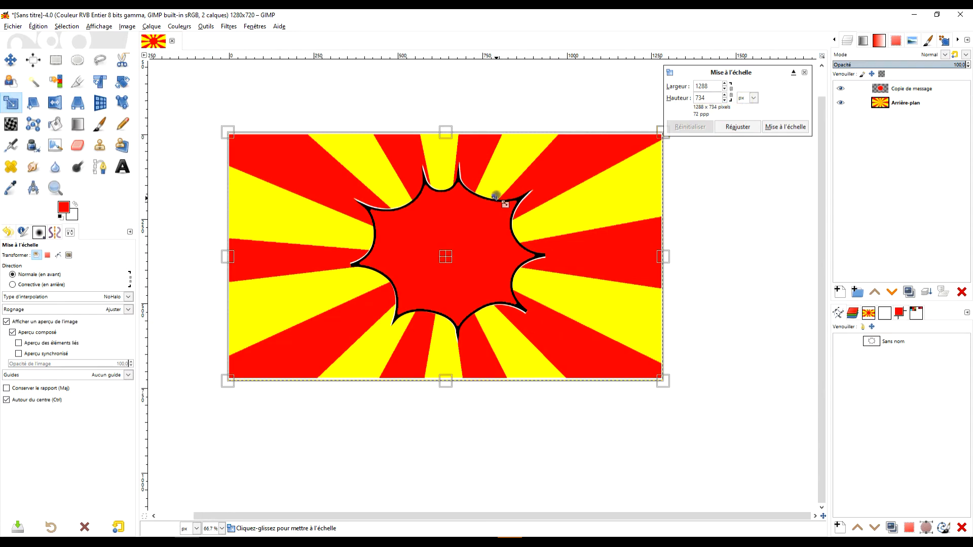
pyautogui.press('-')
pyautogui.click(804, 73)
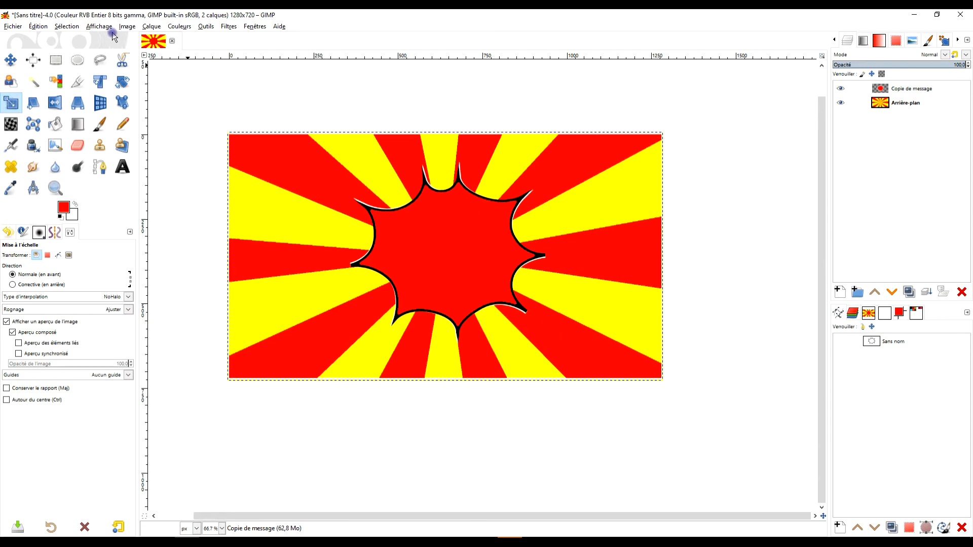
# Crop the merged starburst layer to its content and stretch it outward on all four sides to about 825 × 638 px.
pyautogui.click(151, 26)
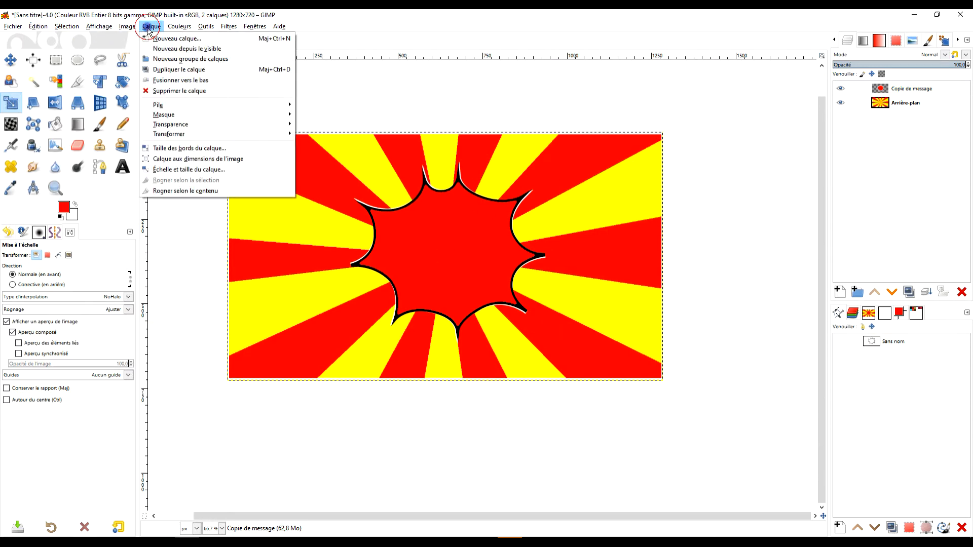
pyautogui.click(203, 191)
pyautogui.click(454, 244)
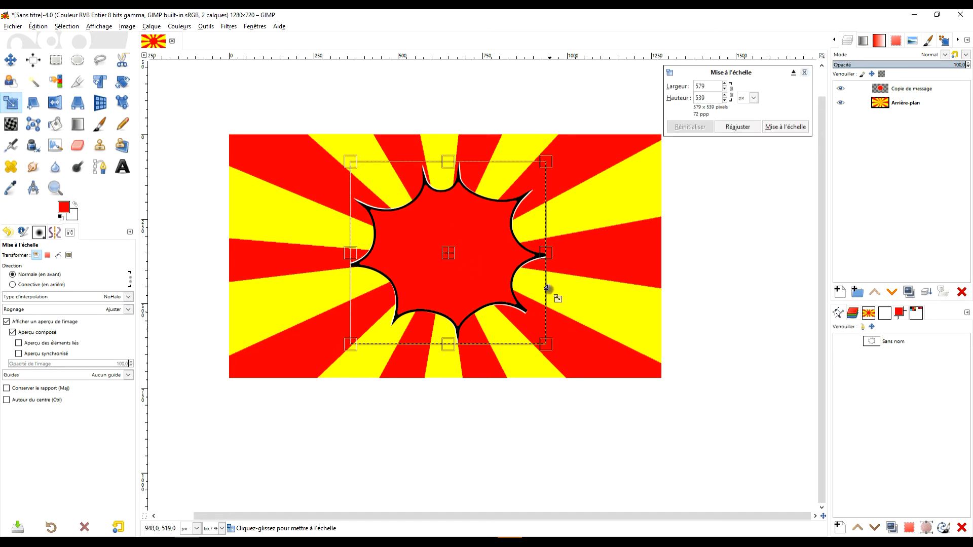
pyautogui.moveTo(547, 253); pyautogui.dragTo(588, 255)
pyautogui.moveTo(351, 253); pyautogui.dragTo(304, 252)
pyautogui.moveTo(445, 344); pyautogui.dragTo(440, 364)
pyautogui.moveTo(446, 162); pyautogui.dragTo(447, 147)
pyautogui.click(783, 128)
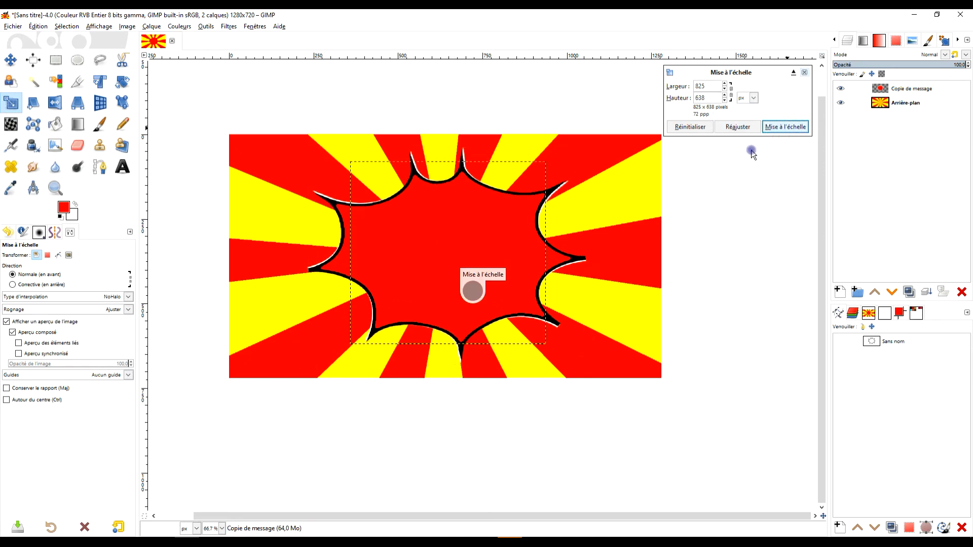
# Select the background layer and set the Text tool's colour to yellow (ffff00), sampled from the sunburst.
pyautogui.click(935, 103)
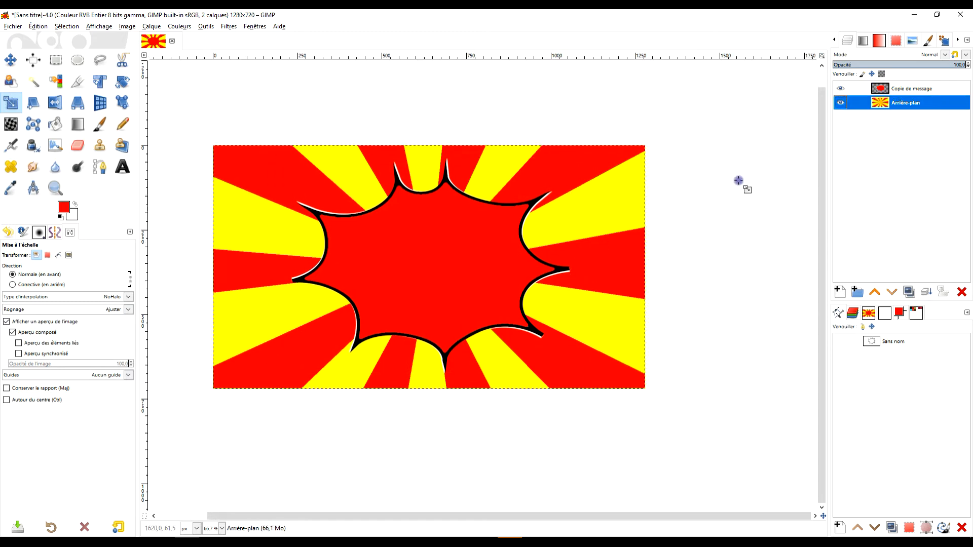
pyautogui.press('1')
pyautogui.click(123, 171)
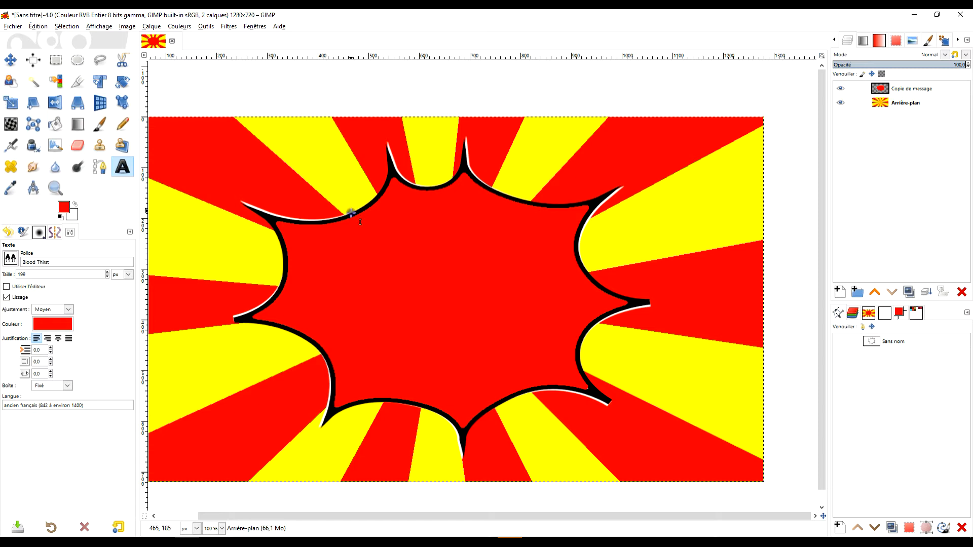
pyautogui.click(63, 207)
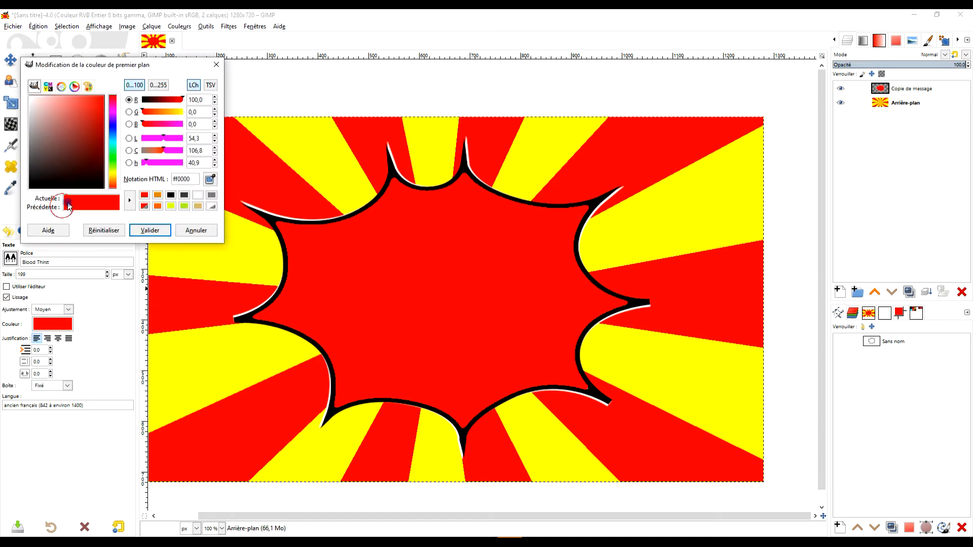
pyautogui.click(209, 179)
pyautogui.click(296, 146)
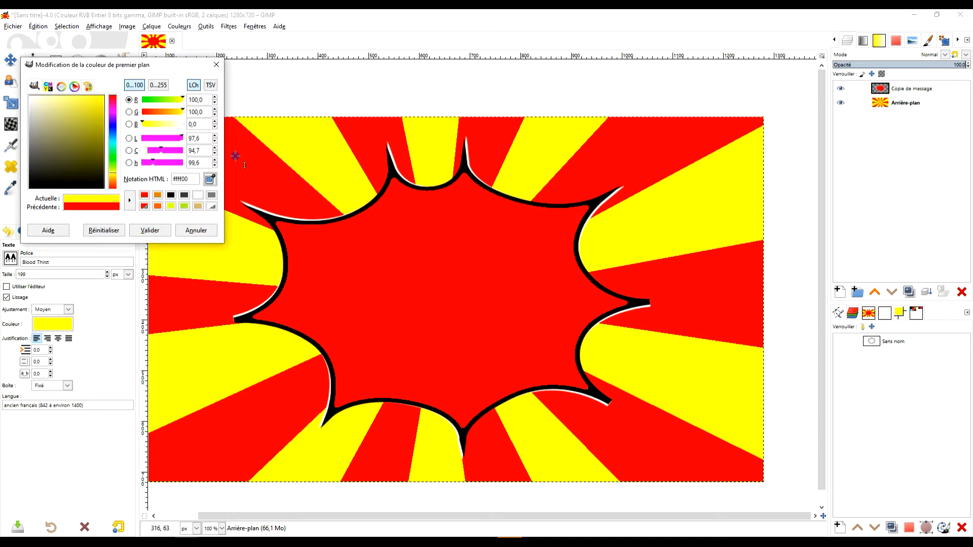
pyautogui.click(150, 230)
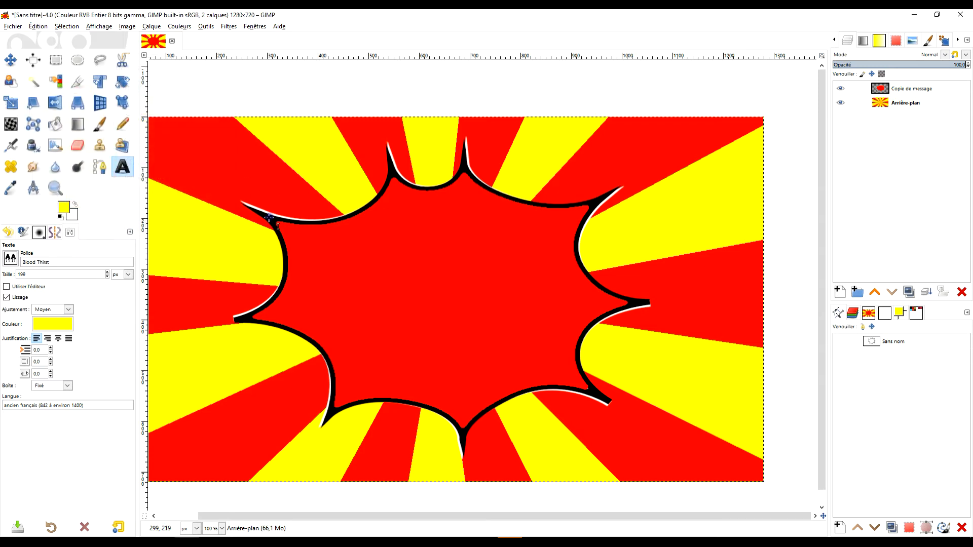
# Open the full font list as a docked dialog for choosing the text's font.
pyautogui.click(10, 258)
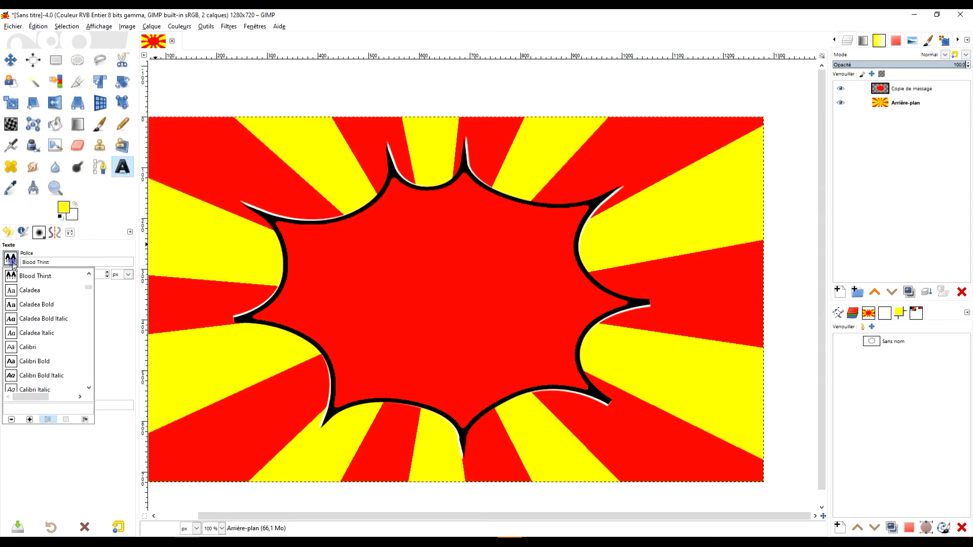
pyautogui.click(116, 330)
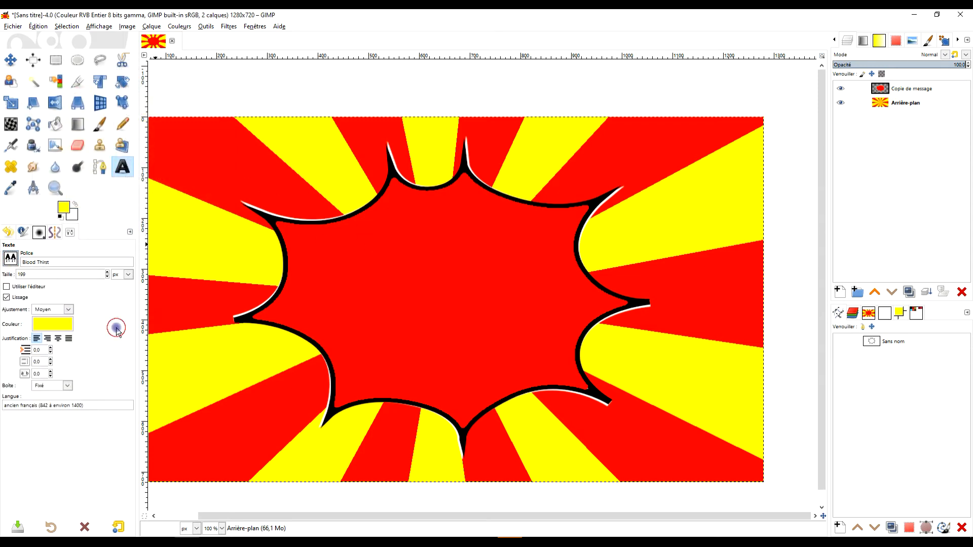
pyautogui.click(11, 259)
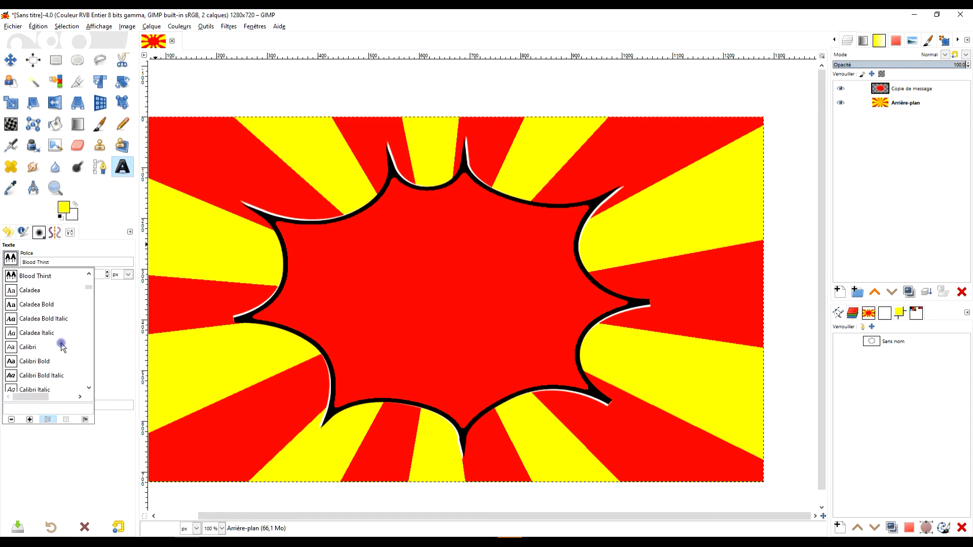
pyautogui.click(85, 419)
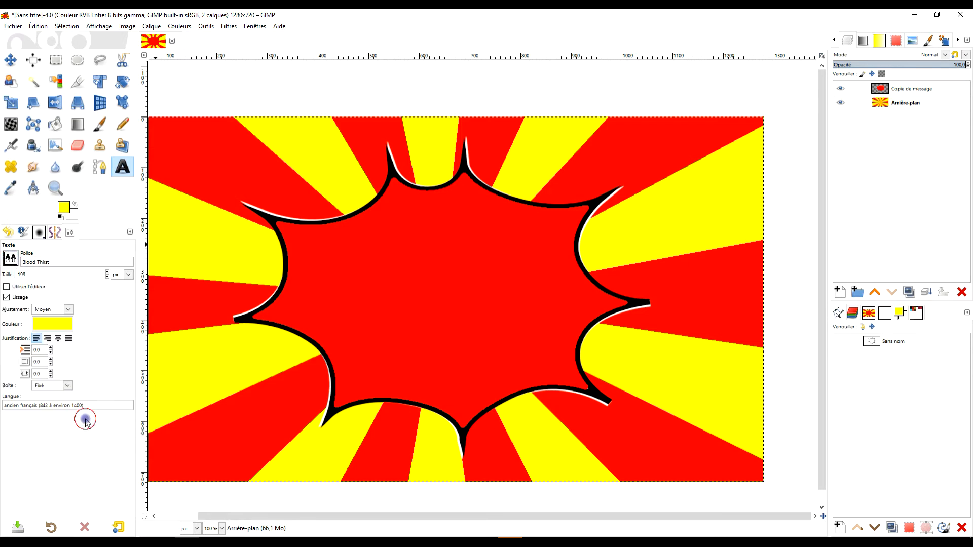
pyautogui.click(11, 259)
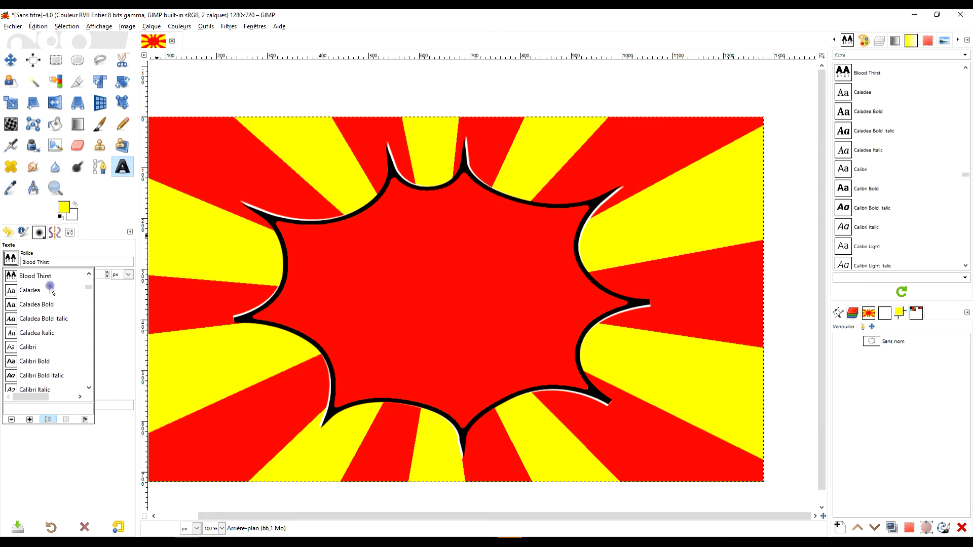
pyautogui.click(96, 234)
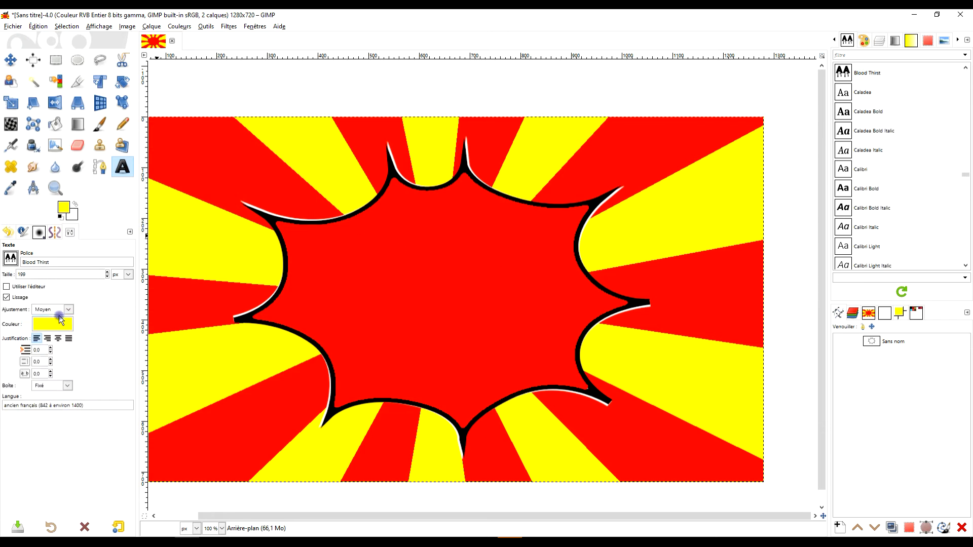
# Create a text box across the upper part of the red starburst containing "A SAISIR".
pyautogui.moveTo(306, 198); pyautogui.dragTo(592, 295)
pyautogui.press('capslock')
pyautogui.write('A ')
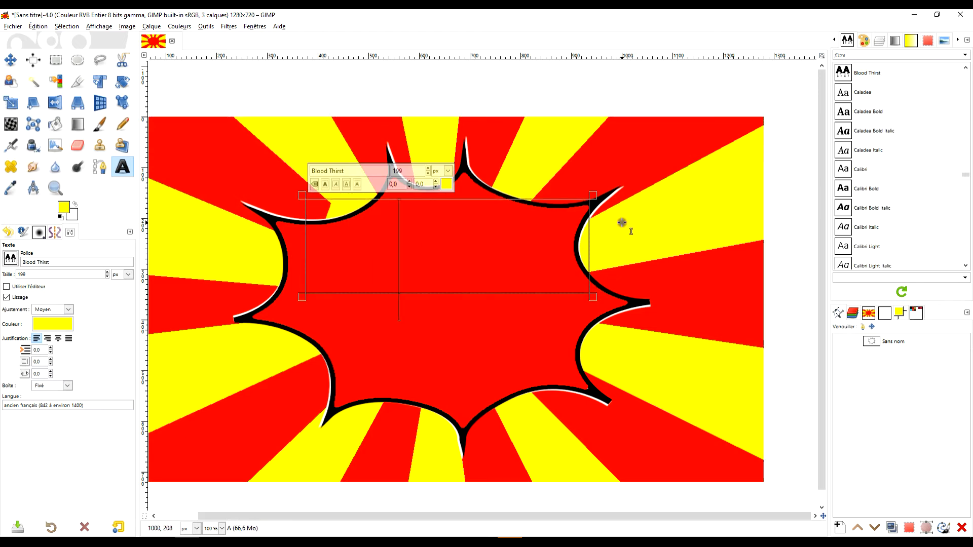
pyautogui.write('SAISIR')
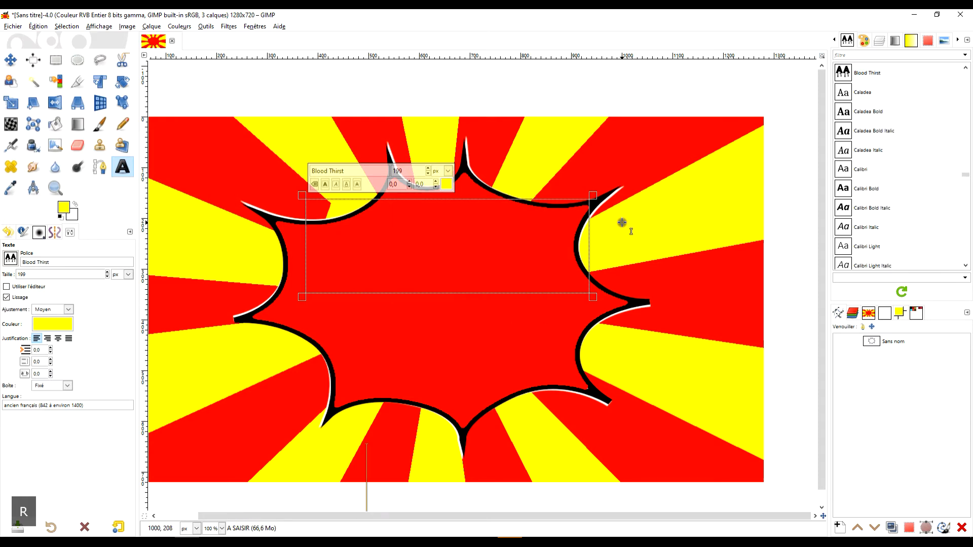
# Select all of the "A SAISIR" text and set its size to 100 px.
pyautogui.hotkey('ctrl', 'a')
pyautogui.moveTo(413, 169); pyautogui.dragTo(369, 167)
pyautogui.write('50')
pyautogui.press('Return')
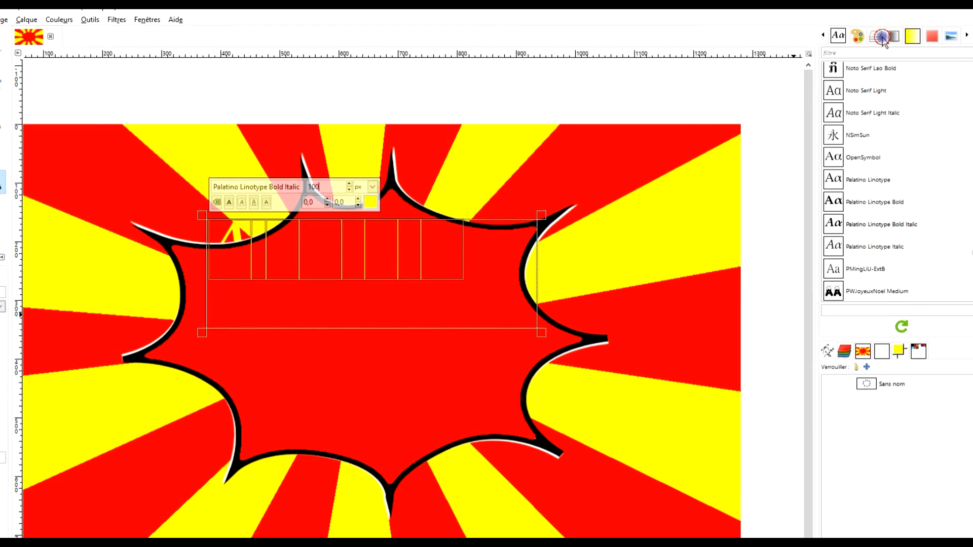
# Raise the A SAISIR text layer above the starburst layer.
pyautogui.click(881, 38)
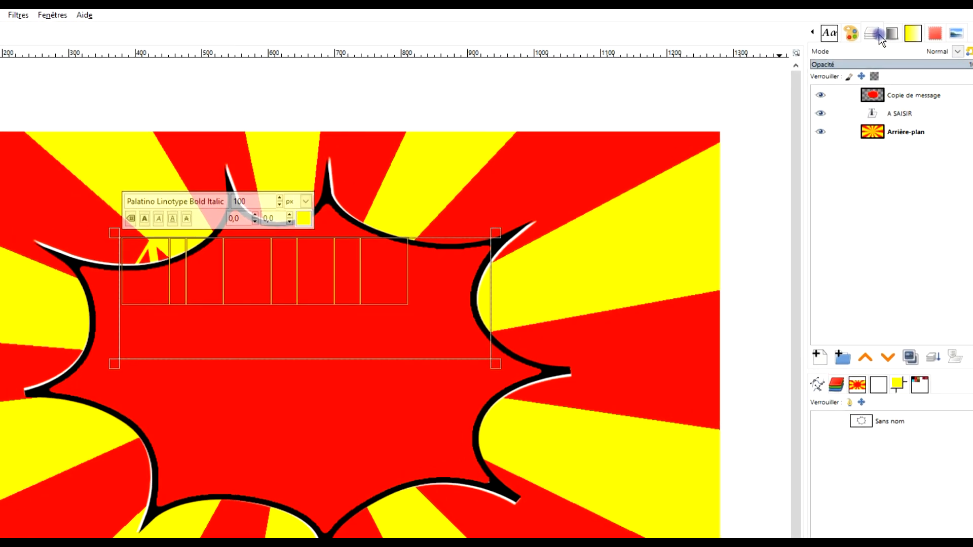
pyautogui.click(907, 109)
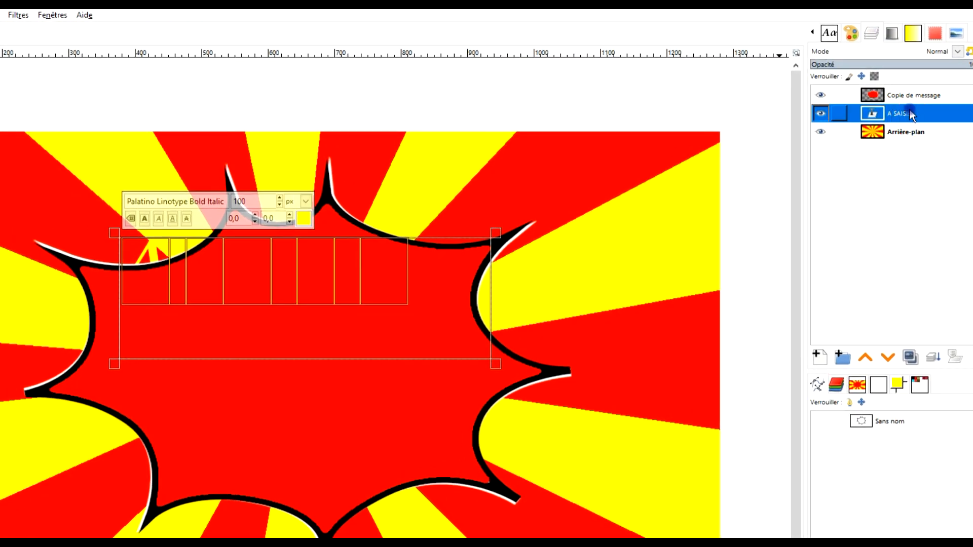
pyautogui.click(868, 360)
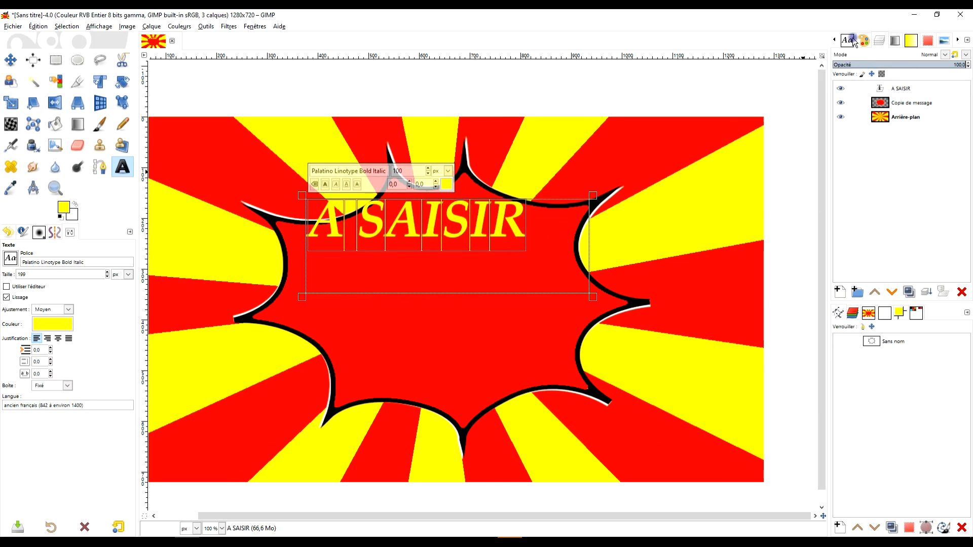
# Try out fonts on the "A SAISIR" text, going from Palatino Linotype Bold Italic and OpenSymbol down to Scary Monsters.
pyautogui.click(848, 40)
pyautogui.click(872, 204)
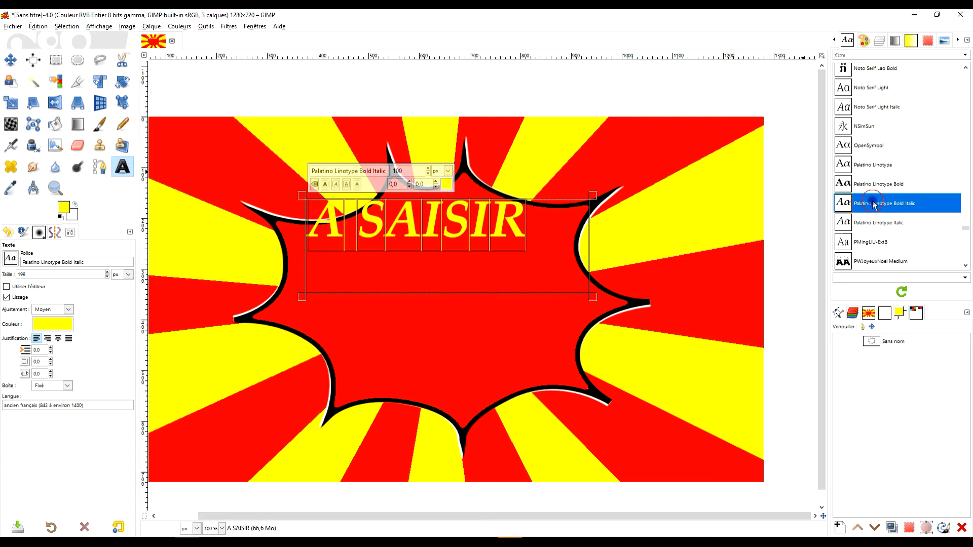
pyautogui.click(878, 147)
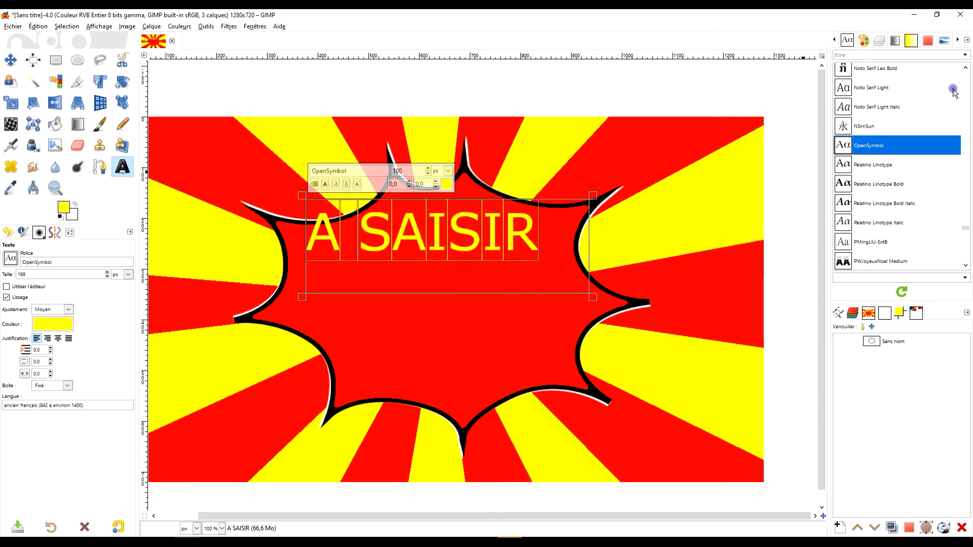
pyautogui.press('Down')
pyautogui.press('Down')
pyautogui.press('Down')
pyautogui.press('Down')
pyautogui.press('Down')
pyautogui.press('Down')
pyautogui.press('Down')
pyautogui.press('Down')
pyautogui.press('Down')
pyautogui.press('Down')
pyautogui.press('Down')
pyautogui.press('Down')
pyautogui.press('Down')
pyautogui.press('Down')
pyautogui.press('Down')
pyautogui.press('Down')
pyautogui.press('Down')
pyautogui.press('Down')
pyautogui.press('Down')
pyautogui.press('Down')
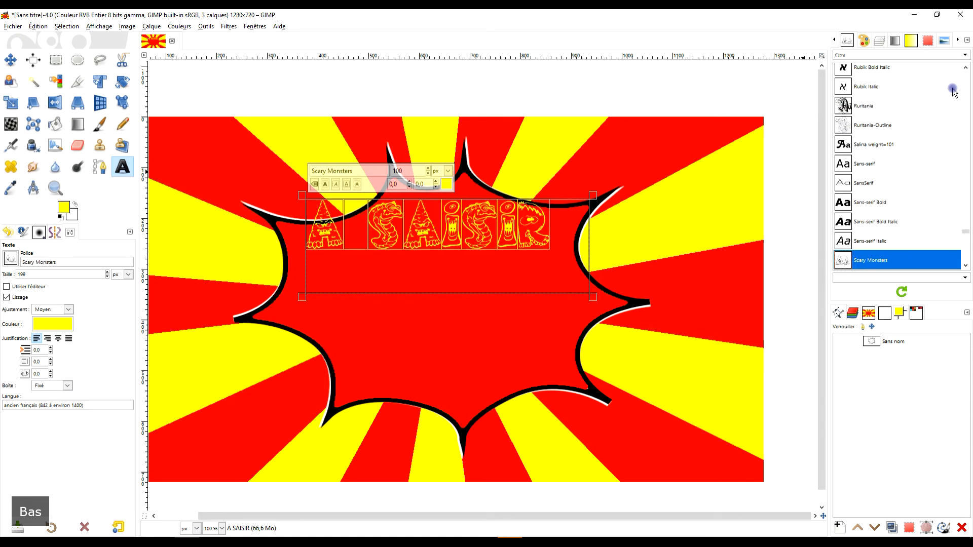
# Preview fonts near the end of the list on the "A SAISIR" text and apply the Yikes! font.
pyautogui.scroll(-5, 949, 144)
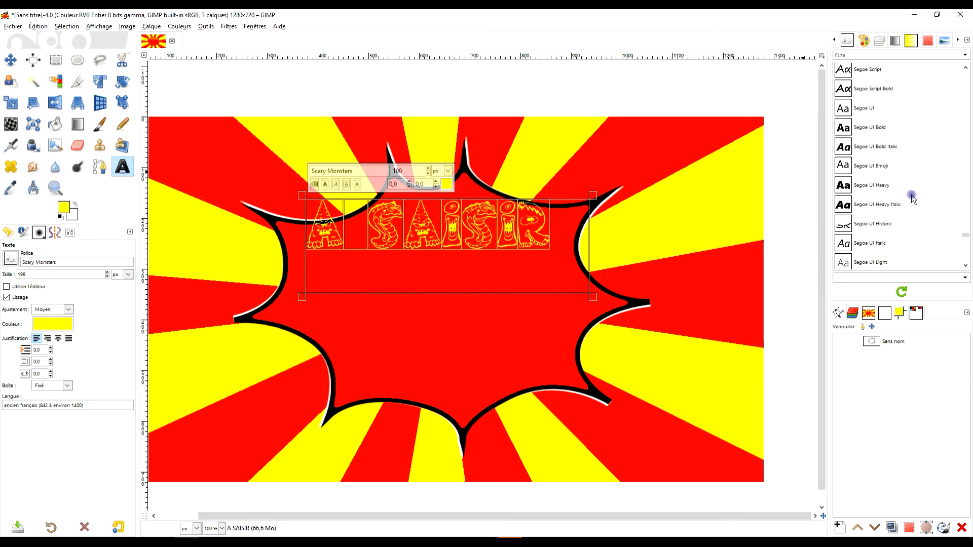
pyautogui.scroll(-10, 965, 241)
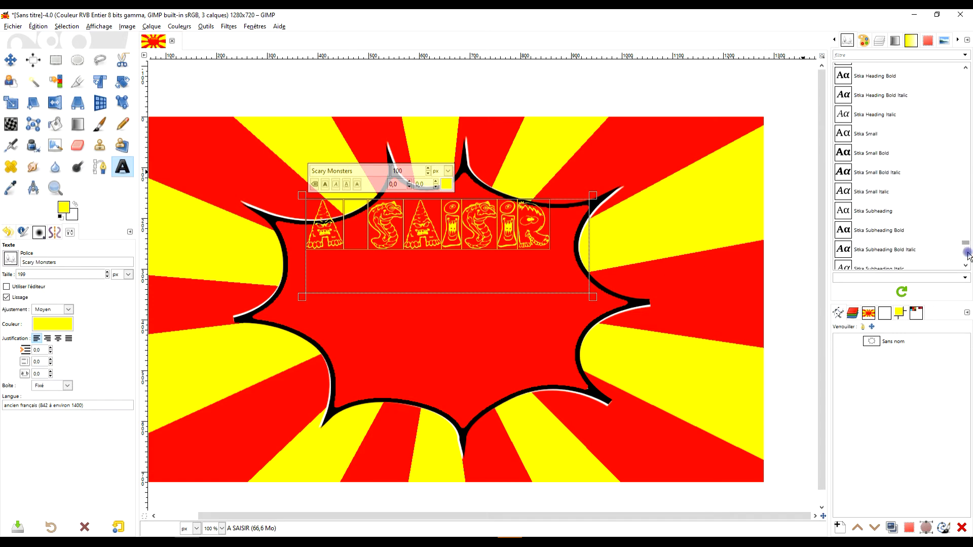
pyautogui.scroll(-8, 905, 226)
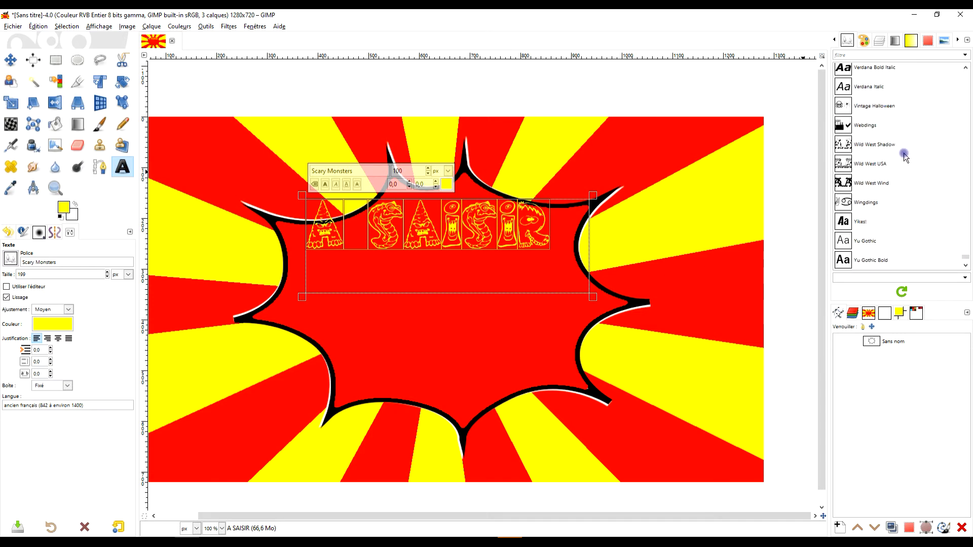
pyautogui.click(900, 150)
pyautogui.press('Down')
pyautogui.press('Down')
pyautogui.press('Down')
pyautogui.press('Down')
pyautogui.press('Down')
pyautogui.press('Down')
pyautogui.press('Down')
pyautogui.press('Down')
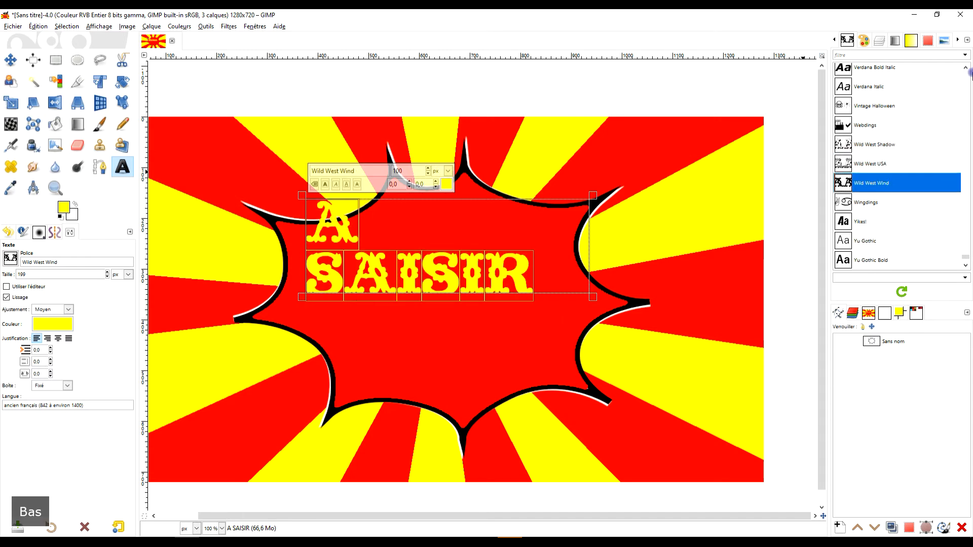
pyautogui.press('Down')
pyautogui.press('Down')
pyautogui.press('Down')
pyautogui.press('Down')
pyautogui.press('Down')
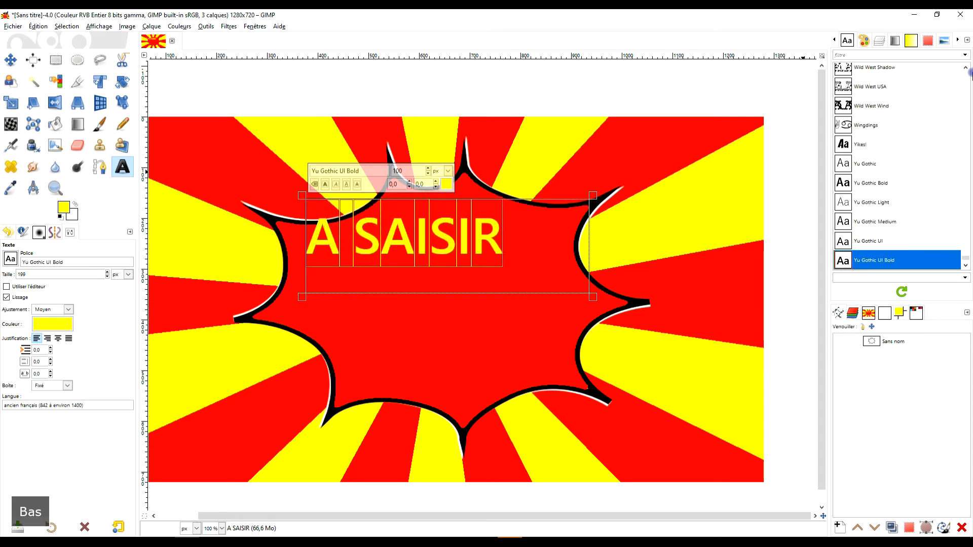
pyautogui.press('Up')
pyautogui.press('Up')
pyautogui.press('Up')
pyautogui.press('Up')
pyautogui.press('Up')
pyautogui.press('Up')
pyautogui.press('Up')
pyautogui.press('Up')
pyautogui.press('Up')
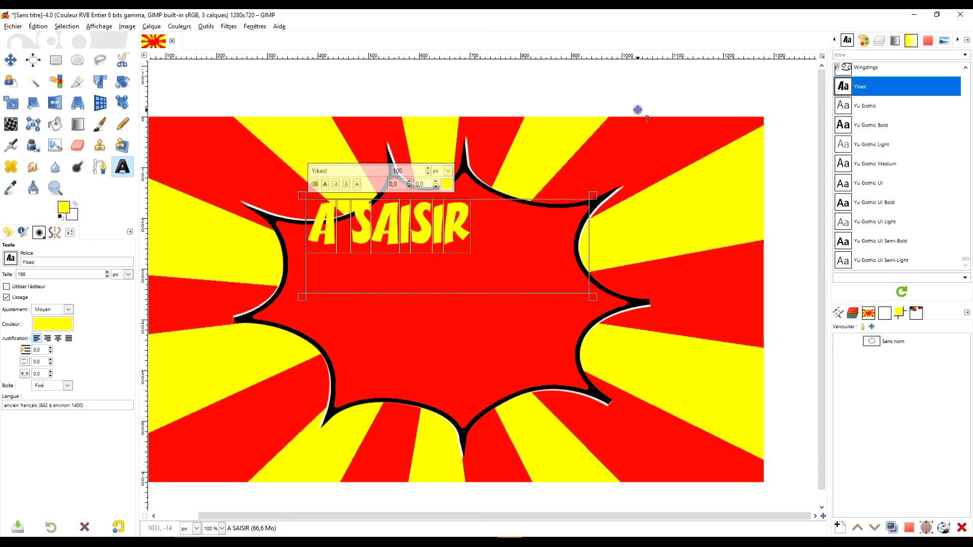
# Set the "A SAISIR" text size to 180 px and enlarge its text box so the words fit on one line.
pyautogui.click(474, 223)
pyautogui.hotkey('ctrl', 'a')
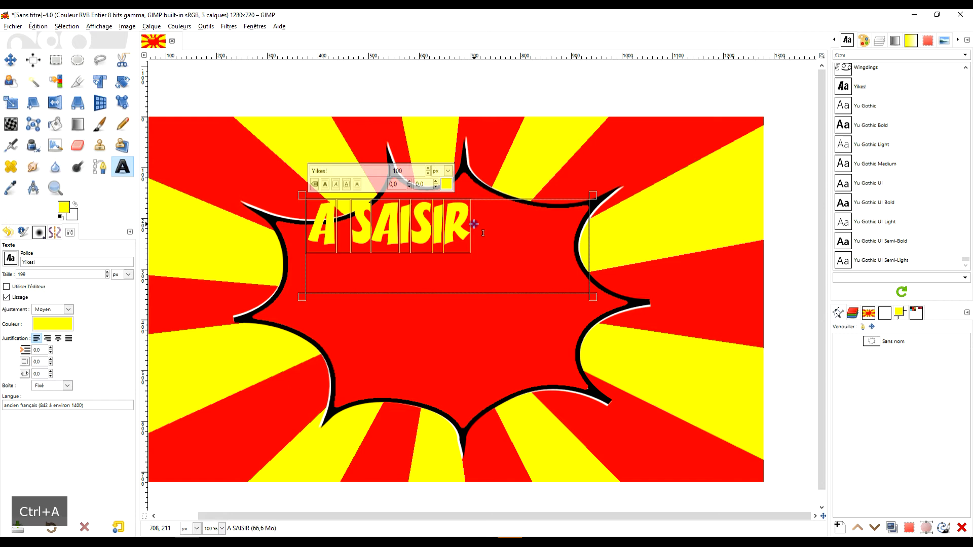
pyautogui.click(408, 177)
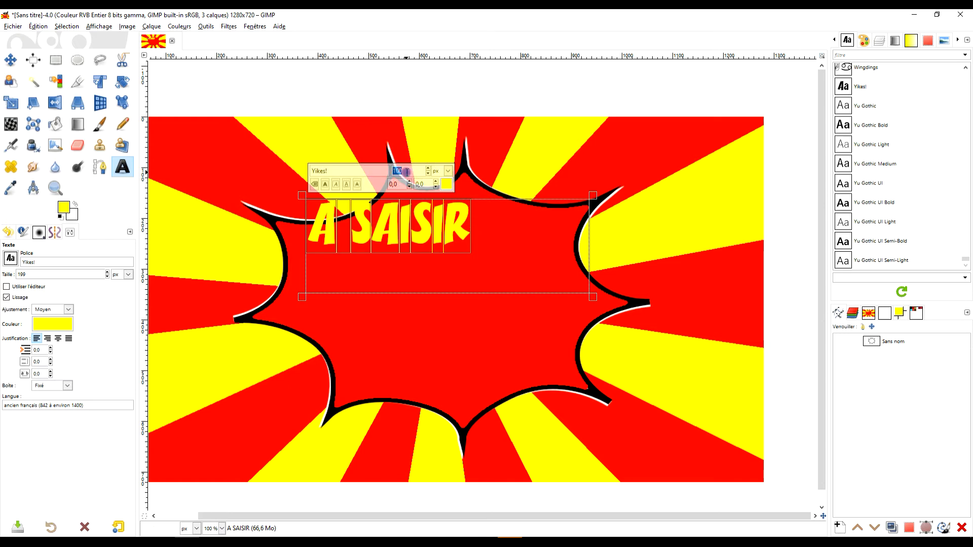
pyautogui.write('180')
pyautogui.press('Return')
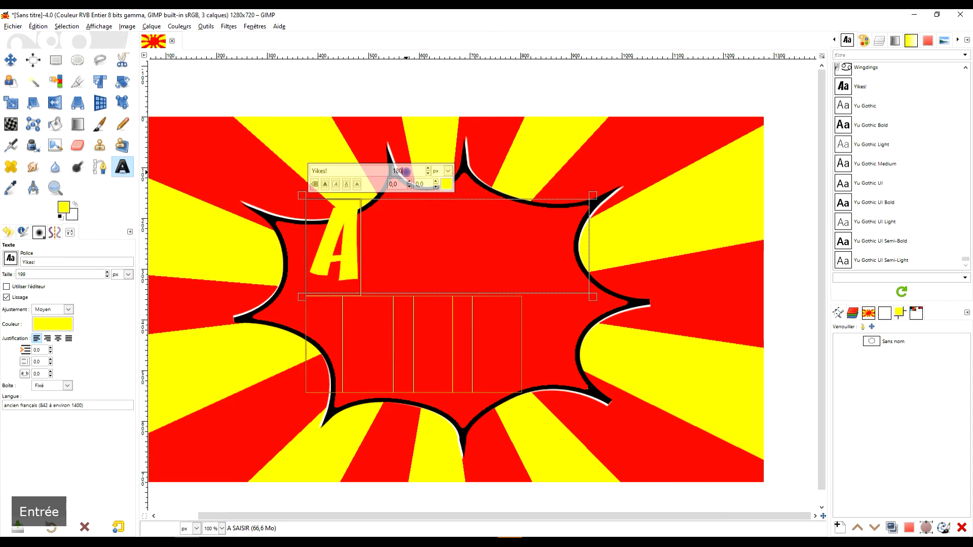
pyautogui.moveTo(592, 296); pyautogui.dragTo(713, 383)
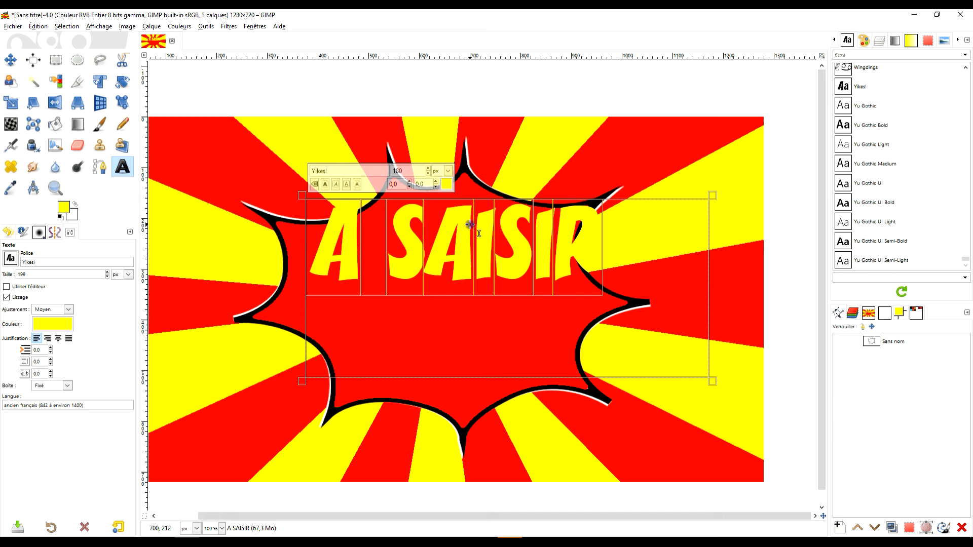
# Set the Move tool to act on layers and shift the "A SAISIR" text slightly left and down over the starburst.
pyautogui.scroll(-1, 435, 225)
pyautogui.click(11, 59)
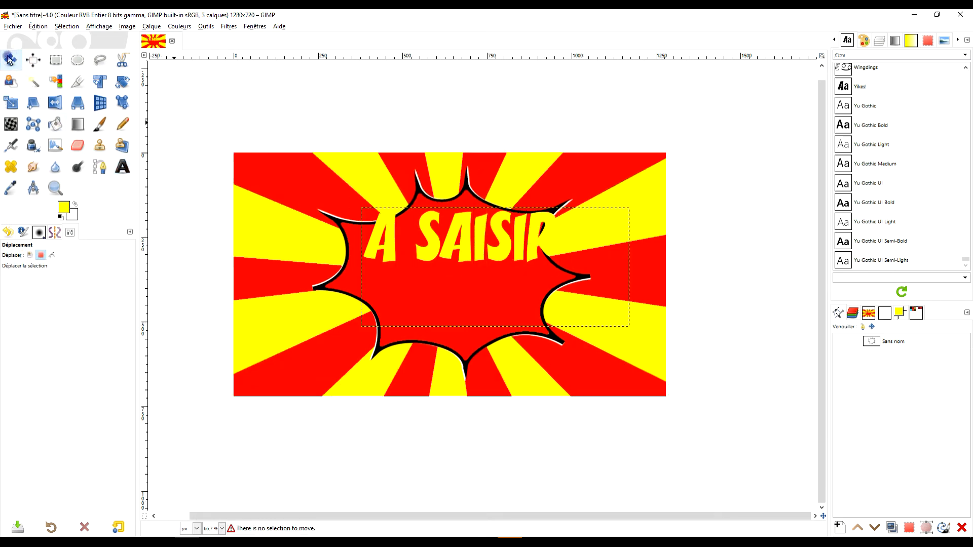
pyautogui.click(30, 256)
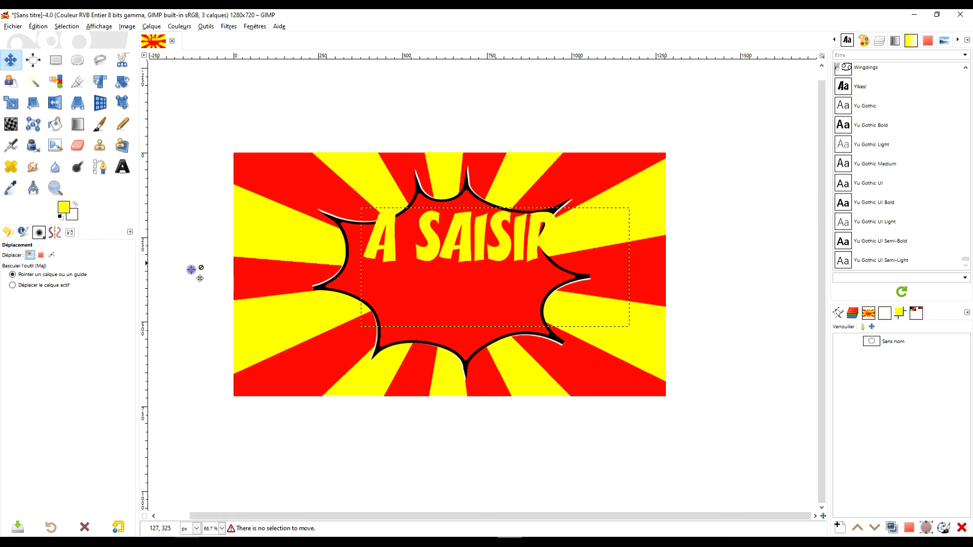
pyautogui.moveTo(469, 249); pyautogui.dragTo(457, 257)
pyautogui.keyDown('ctrl'); pyautogui.scroll(1, 463, 204); pyautogui.keyUp('ctrl')
pyautogui.hscroll(2, 468, 265)
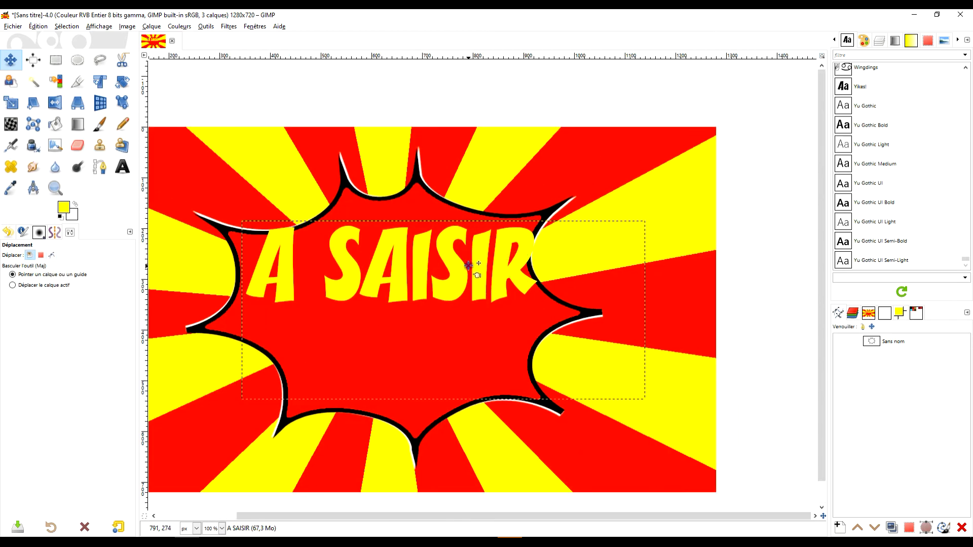
# Duplicate the A SAISIR text layer and select the upper copy.
pyautogui.click(881, 43)
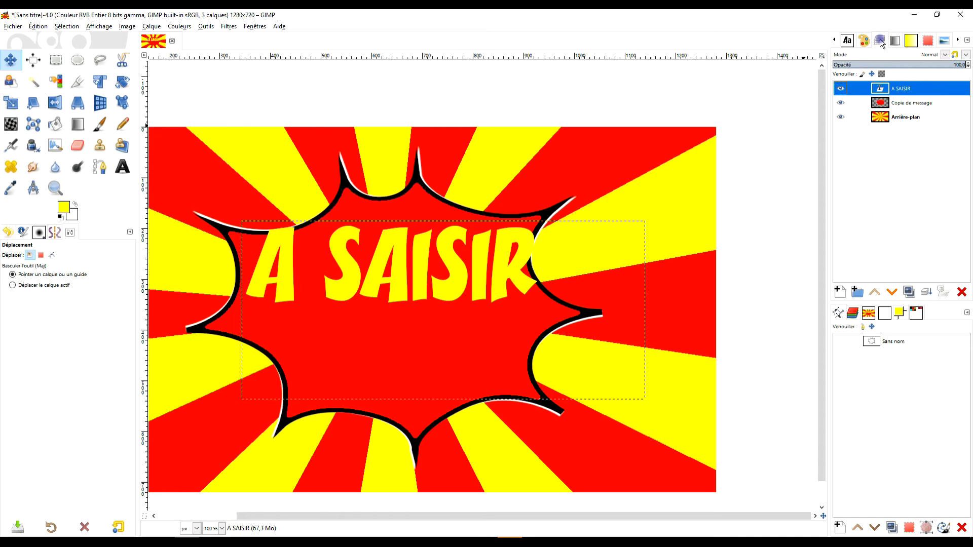
pyautogui.click(909, 292)
pyautogui.moveTo(902, 89); pyautogui.dragTo(904, 95)
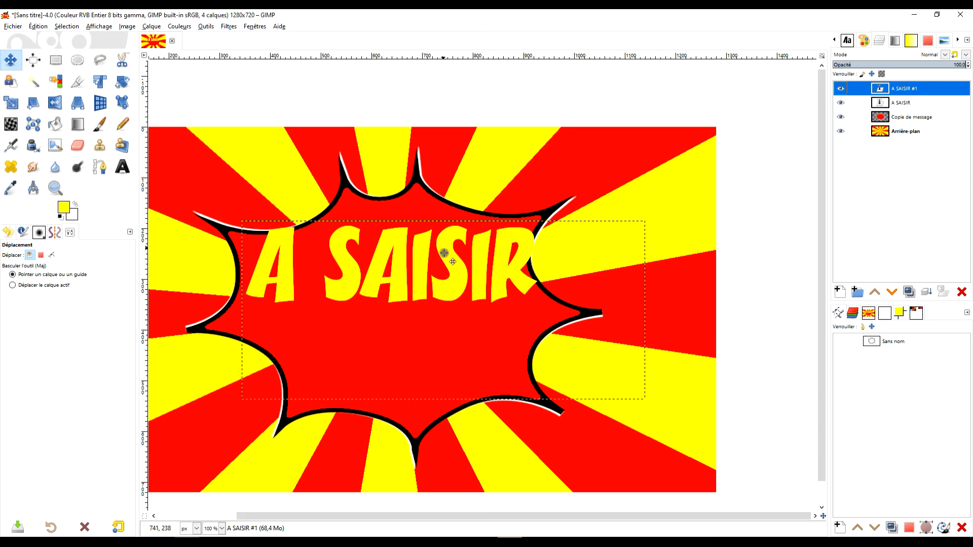
# Move the duplicated "A SAISIR #1" text layer beneath the background layer, hide it, and select the visible "A SAISIR" layer.
pyautogui.moveTo(884, 88); pyautogui.dragTo(847, 137)
pyautogui.click(841, 133)
pyautogui.click(894, 89)
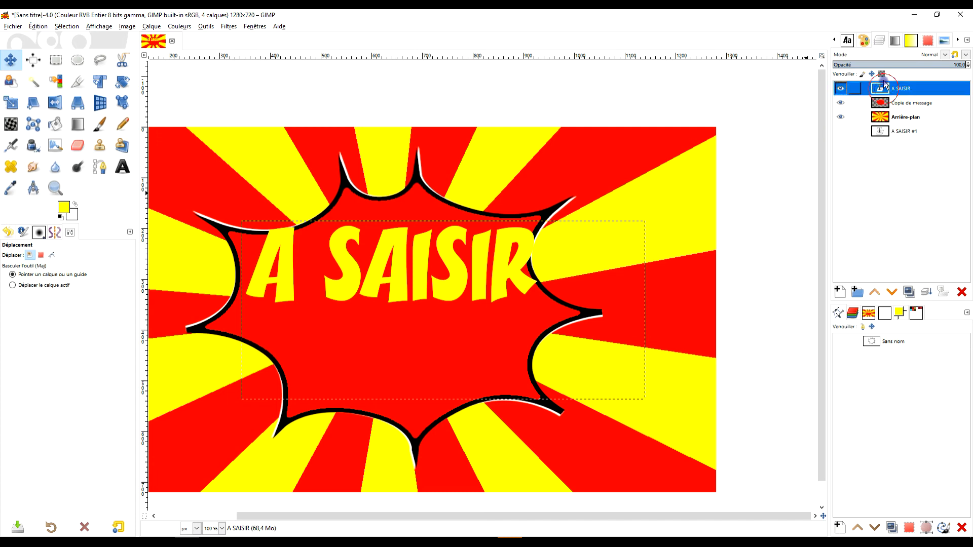
# Apply a black drop shadow to the "A SAISIR" layer with opacity 2.000, blur radius 2.71 and X and Y offsets of 11.852.
pyautogui.click(203, 27)
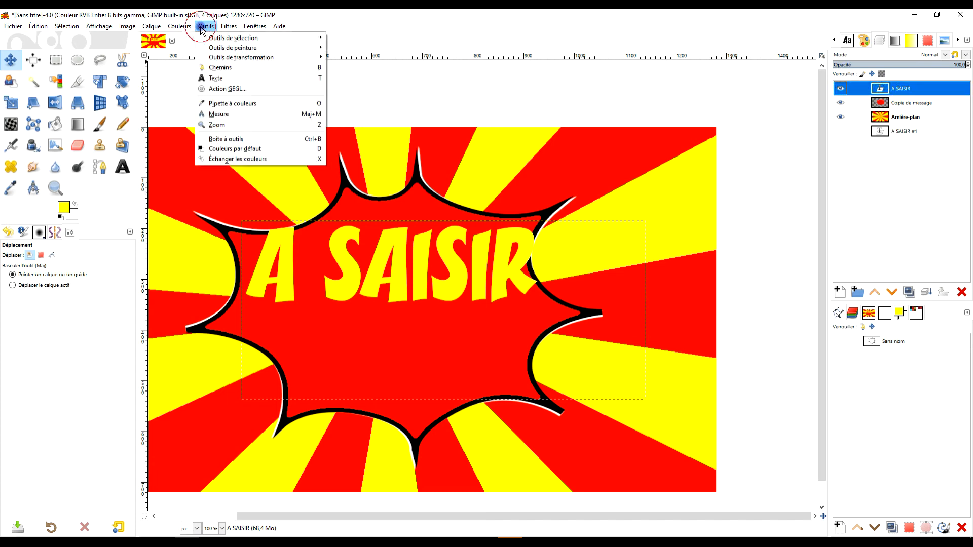
pyautogui.click(221, 28)
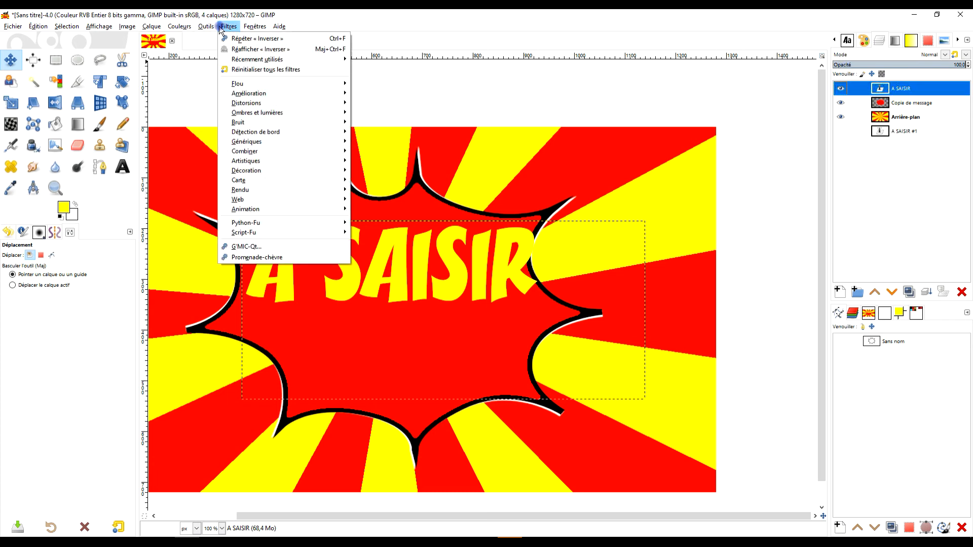
pyautogui.click(280, 114)
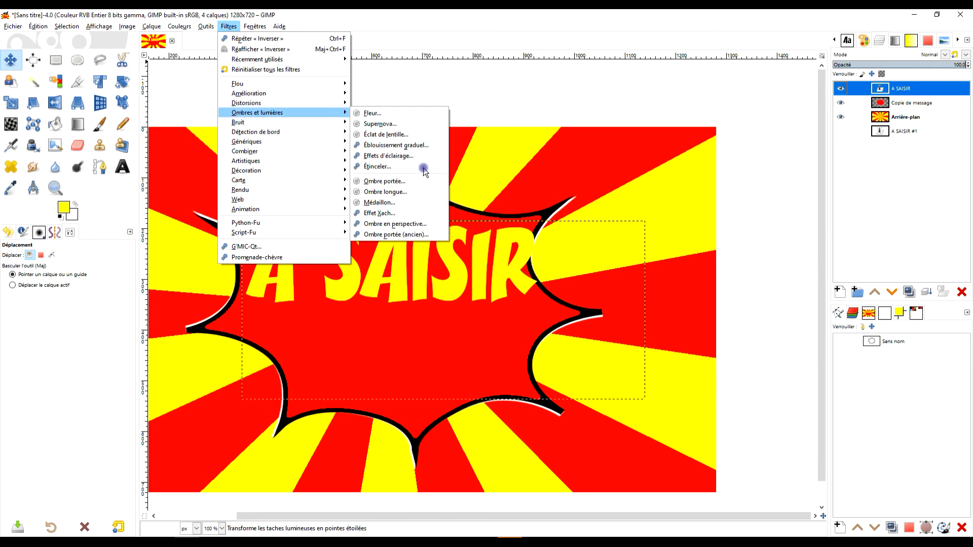
pyautogui.click(412, 181)
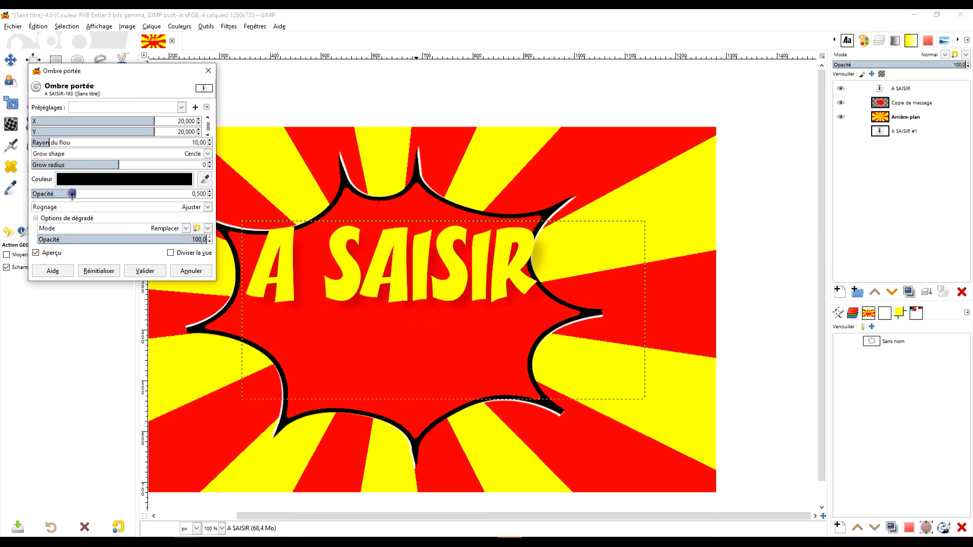
pyautogui.moveTo(72, 194); pyautogui.dragTo(410, 167)
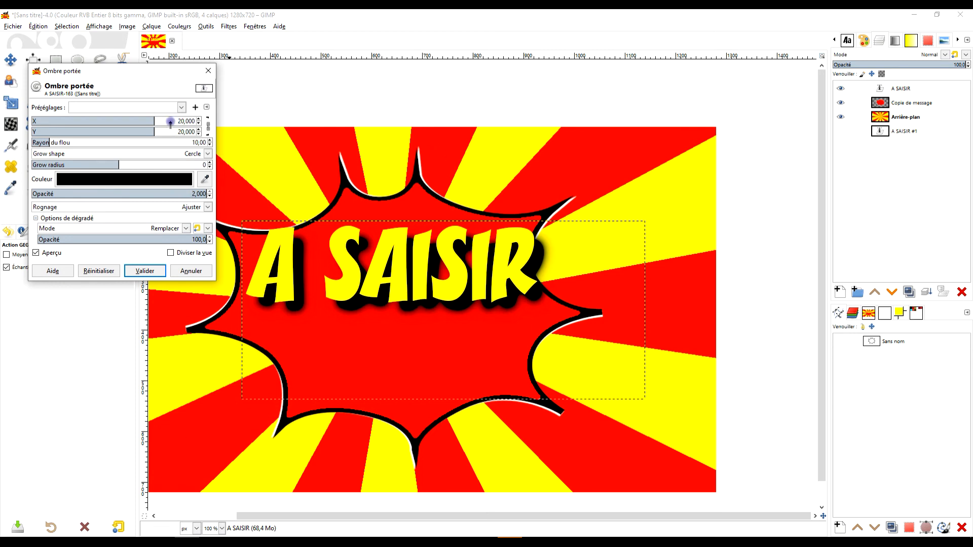
pyautogui.moveTo(51, 143); pyautogui.dragTo(39, 138)
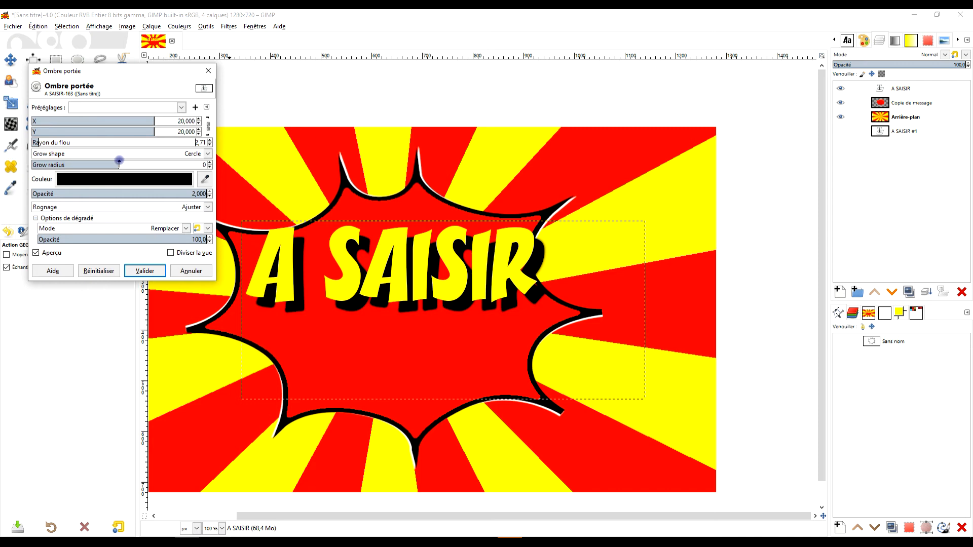
pyautogui.moveTo(153, 120); pyautogui.dragTo(137, 120)
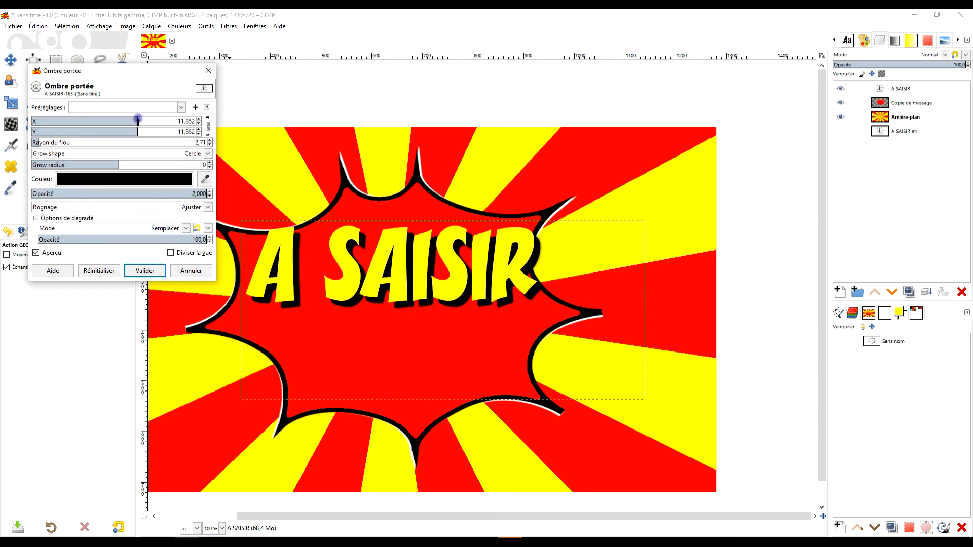
pyautogui.click(150, 272)
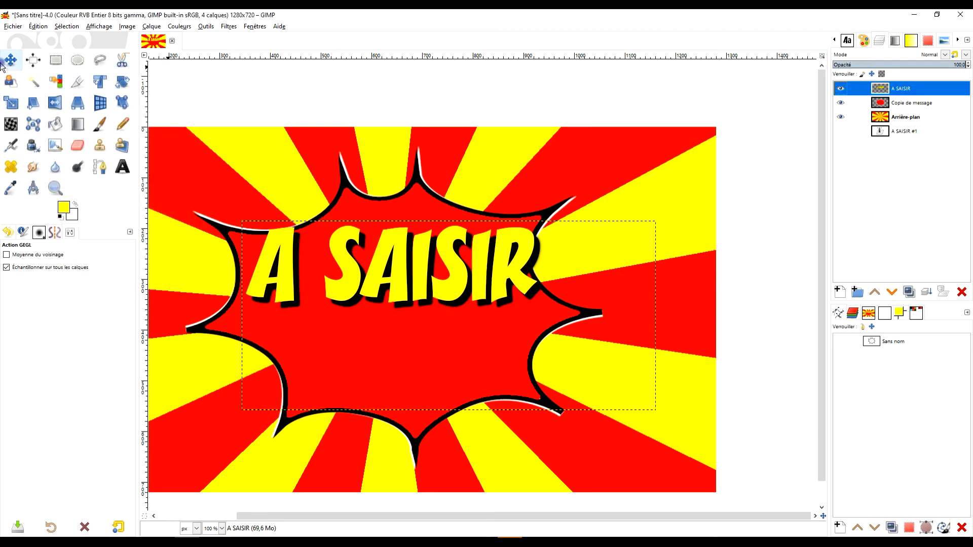
# Shift the shadowed "A SAISIR" text slightly up on the starburst, and make Arrière-plan the active layer.
pyautogui.click(15, 61)
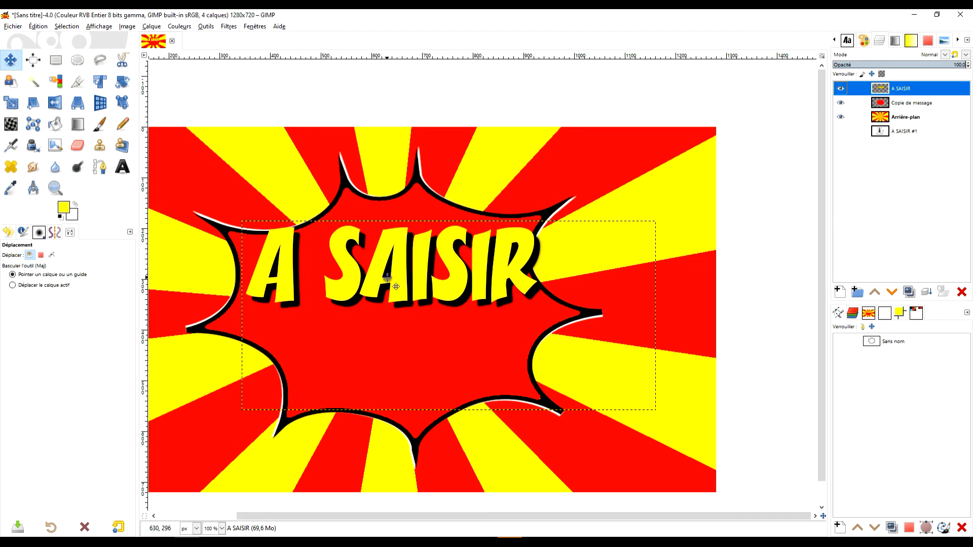
pyautogui.moveTo(399, 267); pyautogui.dragTo(400, 254)
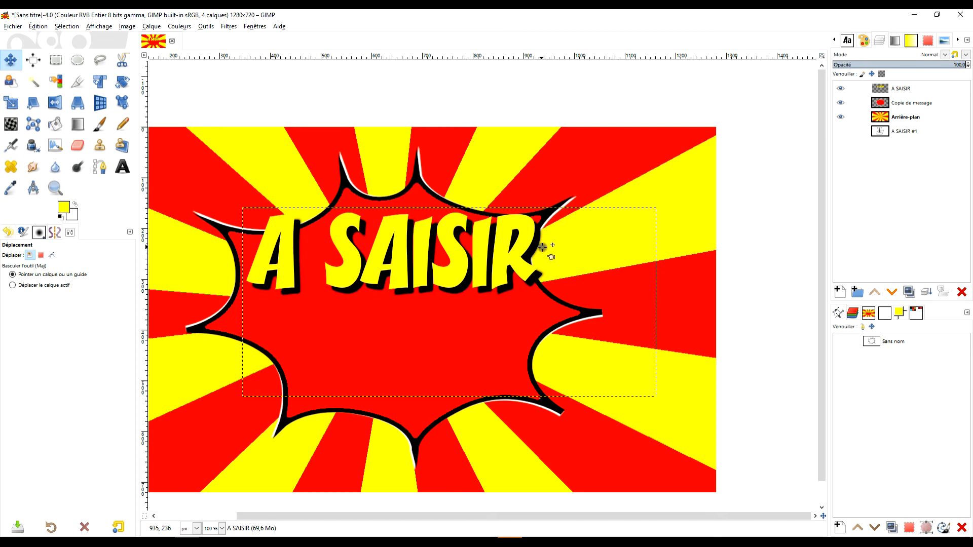
pyautogui.click(900, 117)
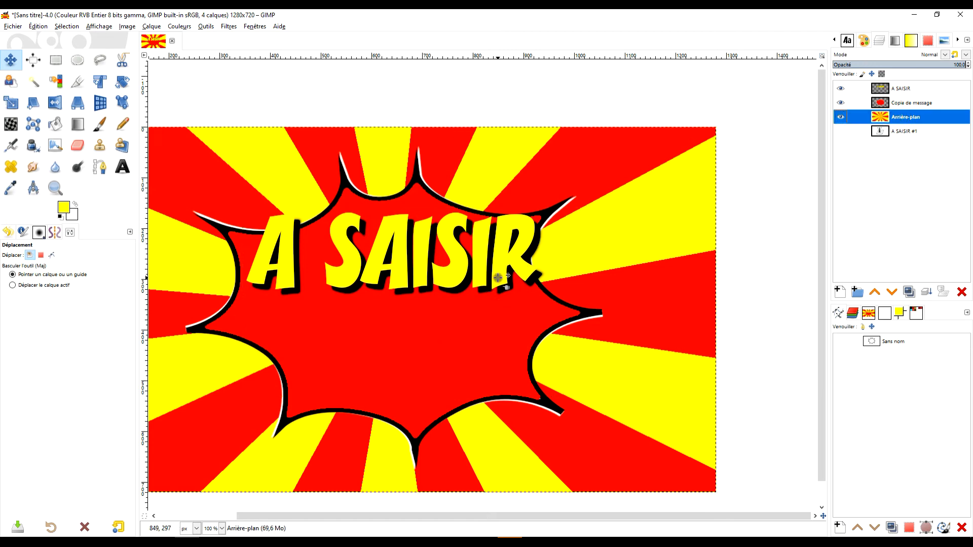
pyautogui.scroll(-1, 489, 268)
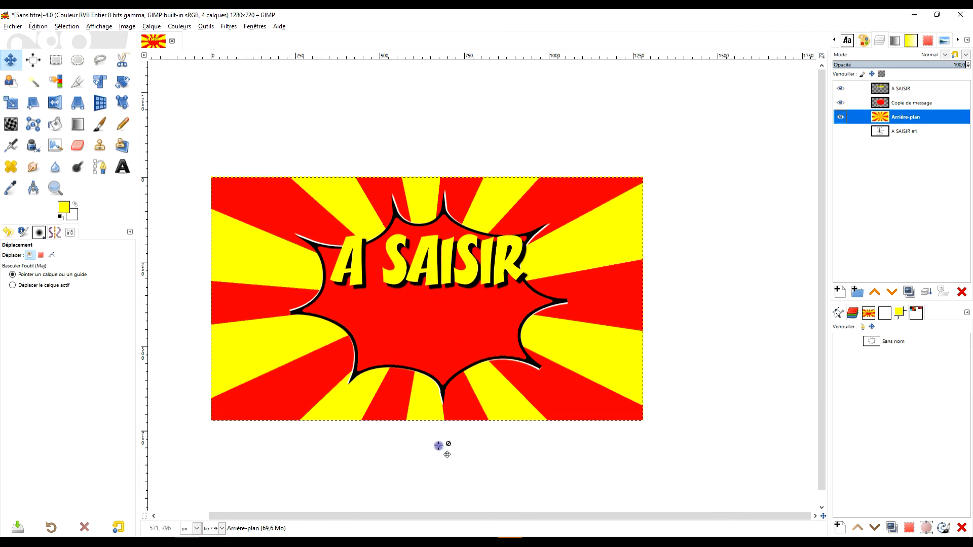
# Switch to the Photos app and copy the open picture of toilet rolls on a wooden table.
pyautogui.click(481, 541)
pyautogui.rightClick(462, 320)
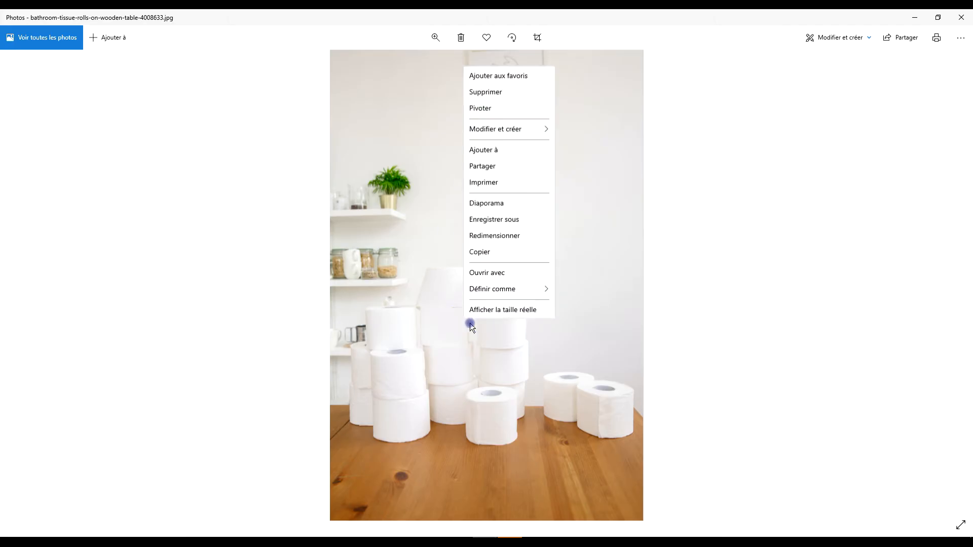
pyautogui.click(489, 231)
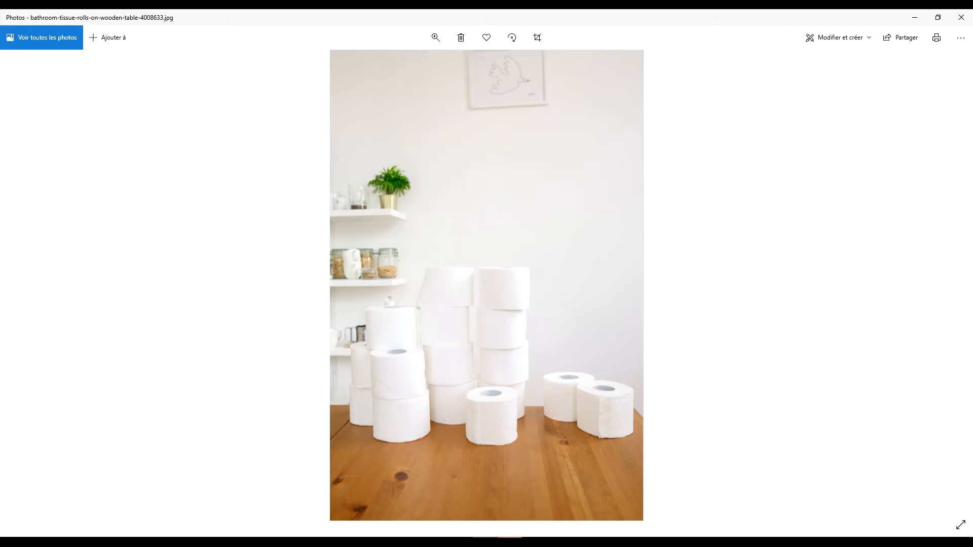
pyautogui.rightClick(467, 177)
pyautogui.click(506, 381)
pyautogui.click(494, 358)
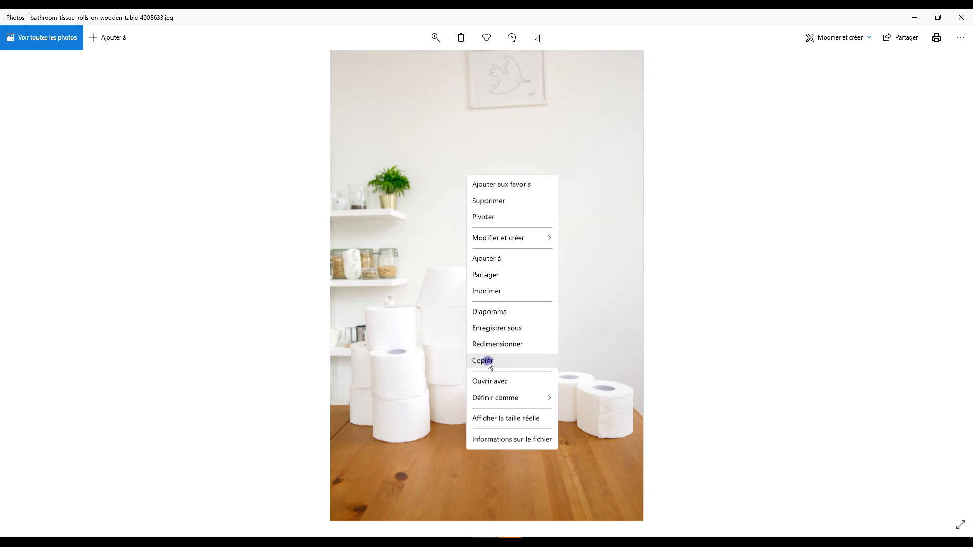
pyautogui.click(487, 360)
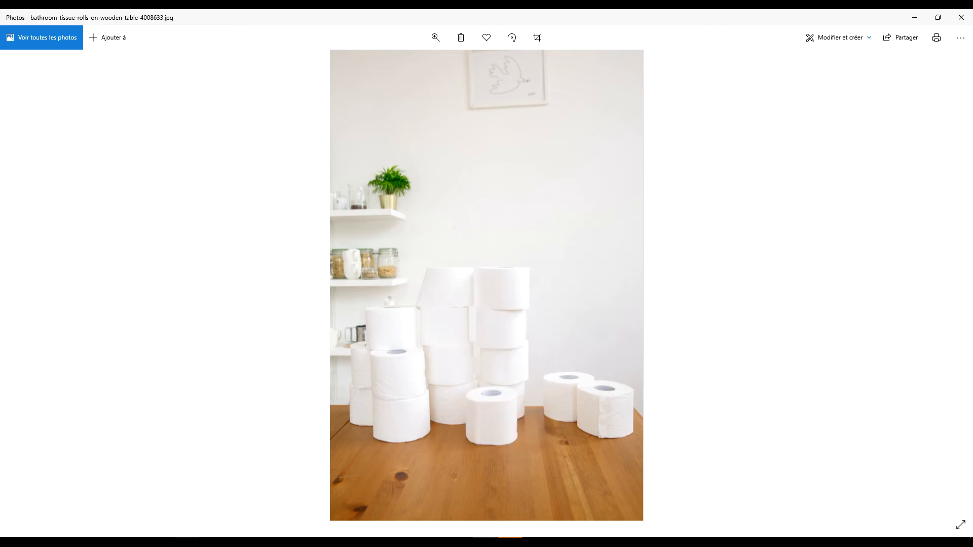
# Switch back to GIMP and paste the copied photo as a new layer above Arrière-plan.
pyautogui.hotkey('alt', 'Tab')
pyautogui.click(38, 26)
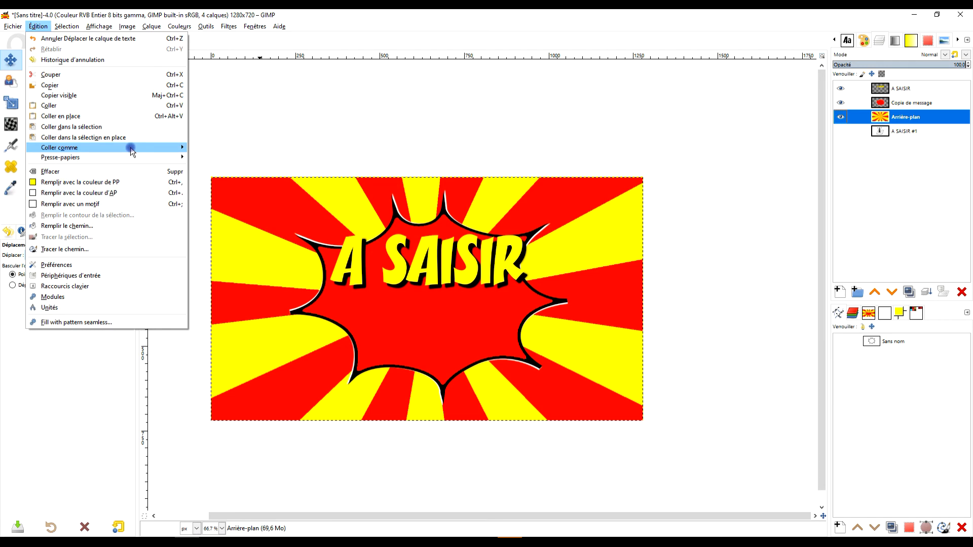
pyautogui.moveTo(175, 148)
pyautogui.click(247, 150)
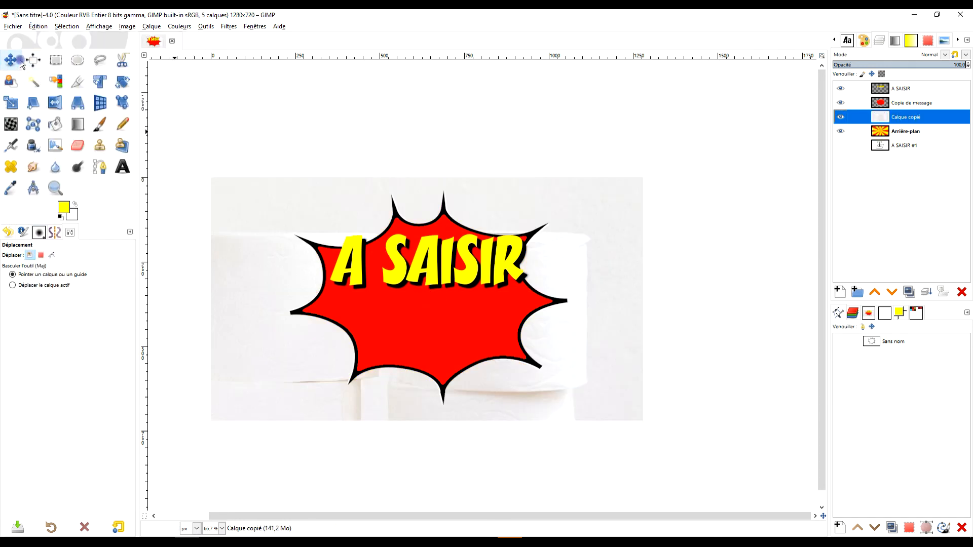
# Move the oversized pasted photo layer up and left until its two side-by-side toilet rolls lie over the canvas.
pyautogui.scroll(-3, 593, 278)
pyautogui.moveTo(610, 316); pyautogui.dragTo(450, 144)
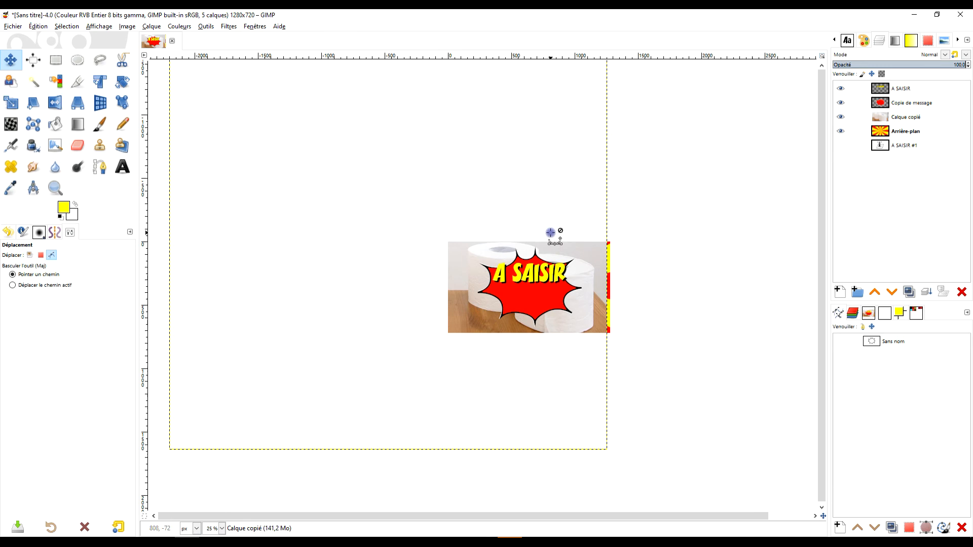
pyautogui.scroll(-2, 550, 232)
pyautogui.moveTo(591, 213); pyautogui.dragTo(584, 246)
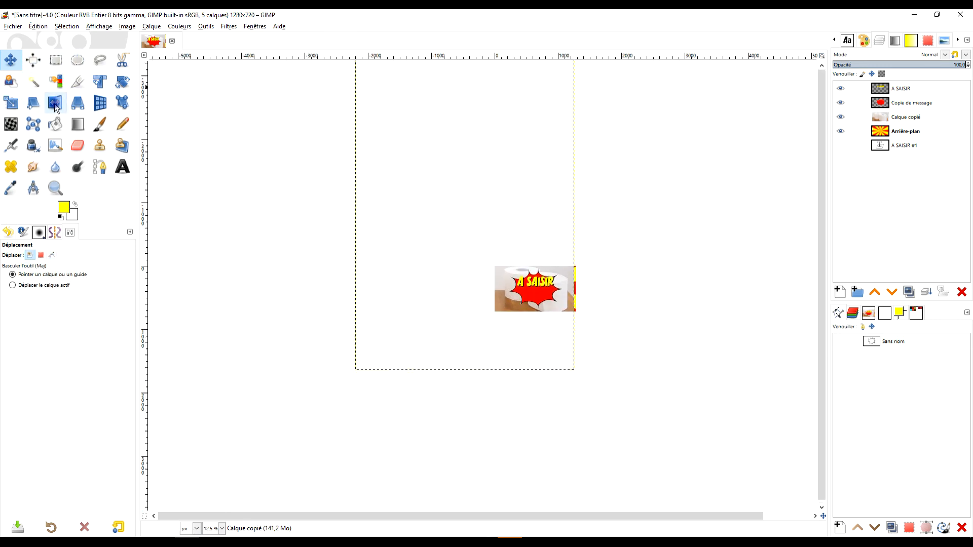
# Scale the pasted photo layer to 1349 x 2023 px with its proportions locked, keeping the toilet rolls over the canvas.
pyautogui.click(10, 103)
pyautogui.scroll(-1, 611, 200)
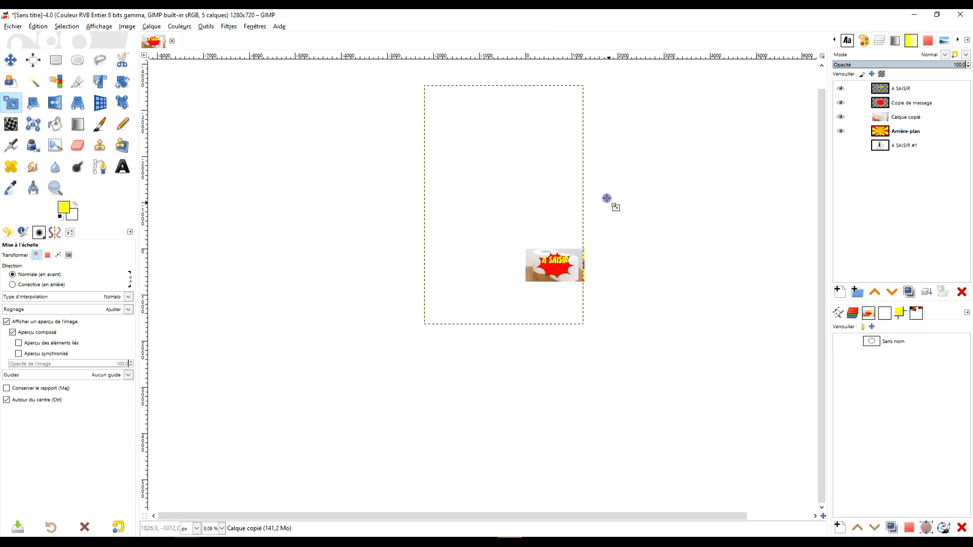
pyautogui.click(490, 163)
pyautogui.moveTo(427, 87); pyautogui.dragTo(512, 241)
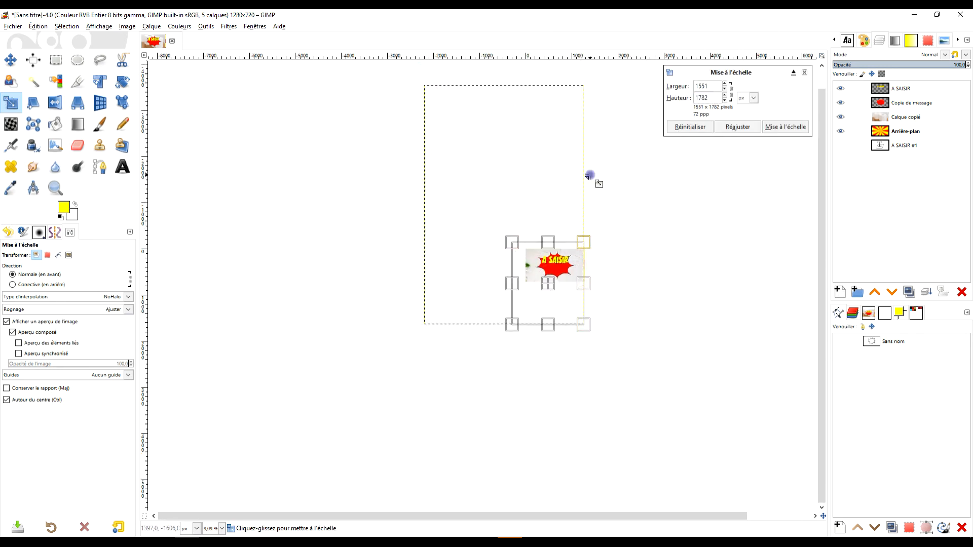
pyautogui.click(687, 127)
pyautogui.click(731, 93)
pyautogui.moveTo(426, 87); pyautogui.dragTo(522, 256)
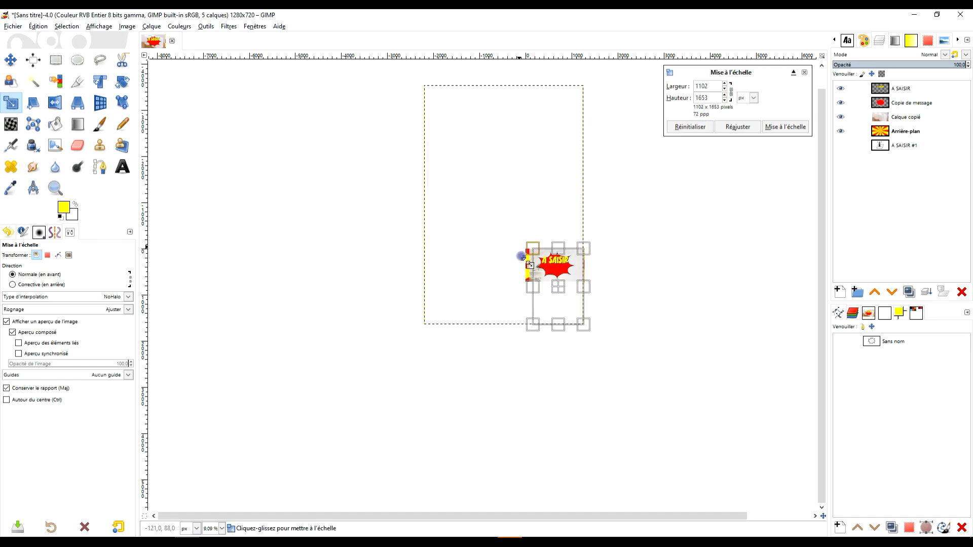
pyautogui.moveTo(553, 289); pyautogui.dragTo(536, 253)
pyautogui.scroll(4, 553, 285)
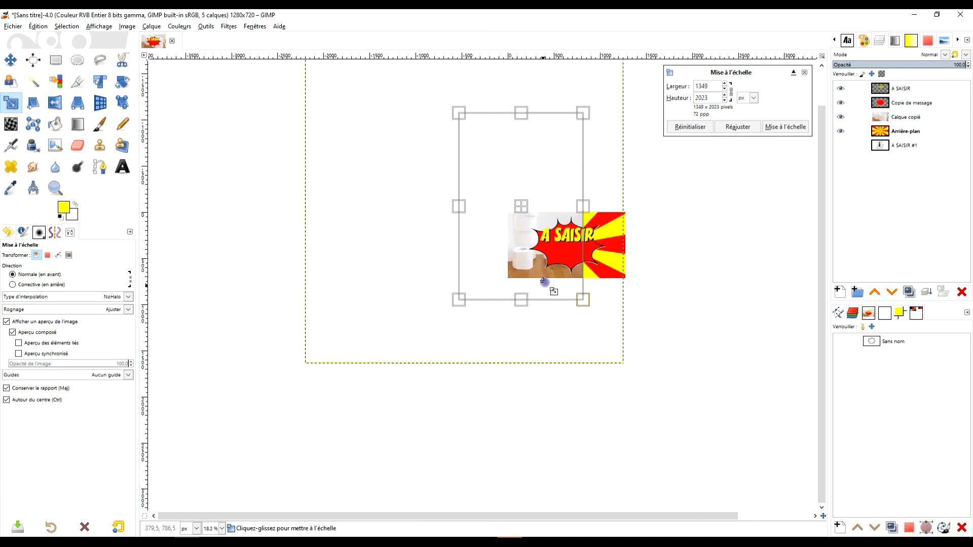
pyautogui.click(785, 126)
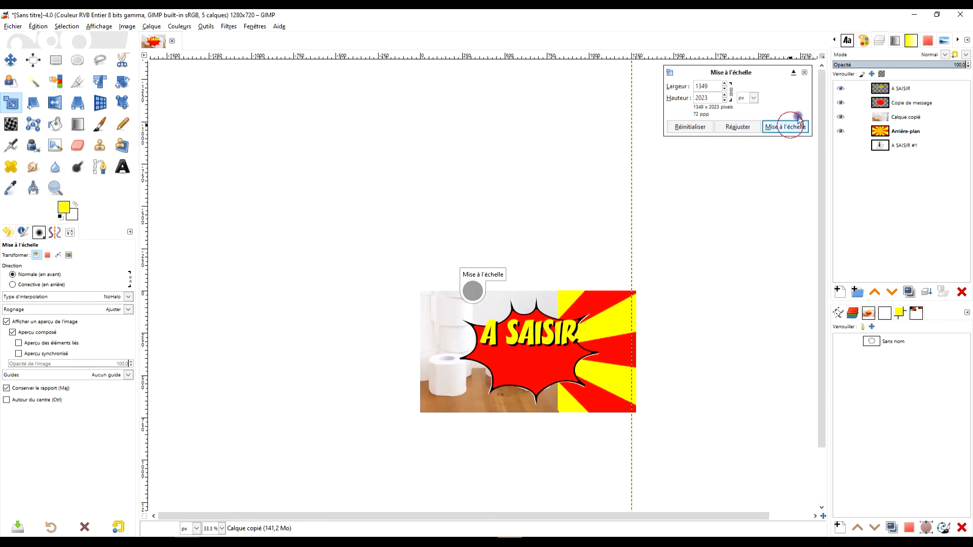
# Raise the pasted photo layer "Calque copié" to the top of the layer stack.
pyautogui.click(901, 118)
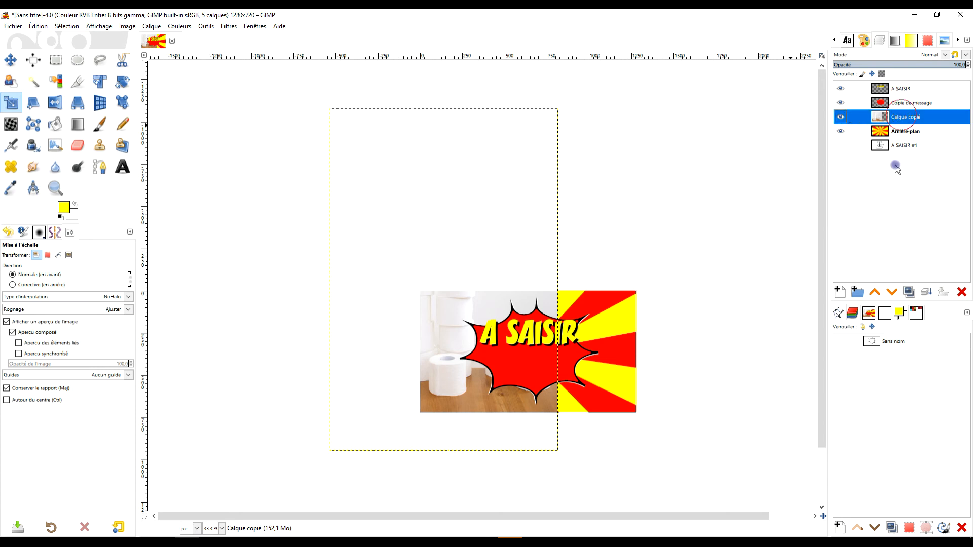
pyautogui.doubleClick(875, 294)
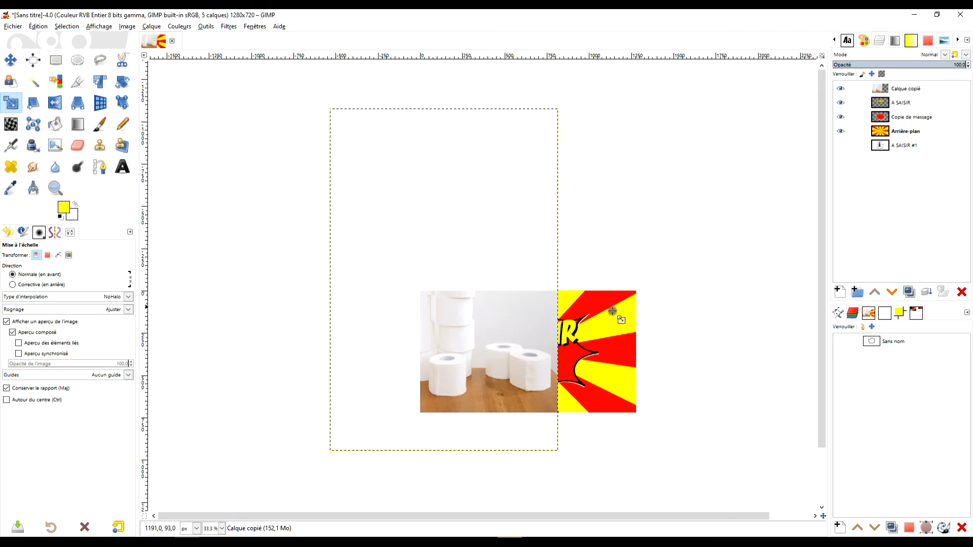
# Trace a closed Free Select outline around the two side-by-side toilet rolls in the photo.
pyautogui.scroll(3, 612, 310)
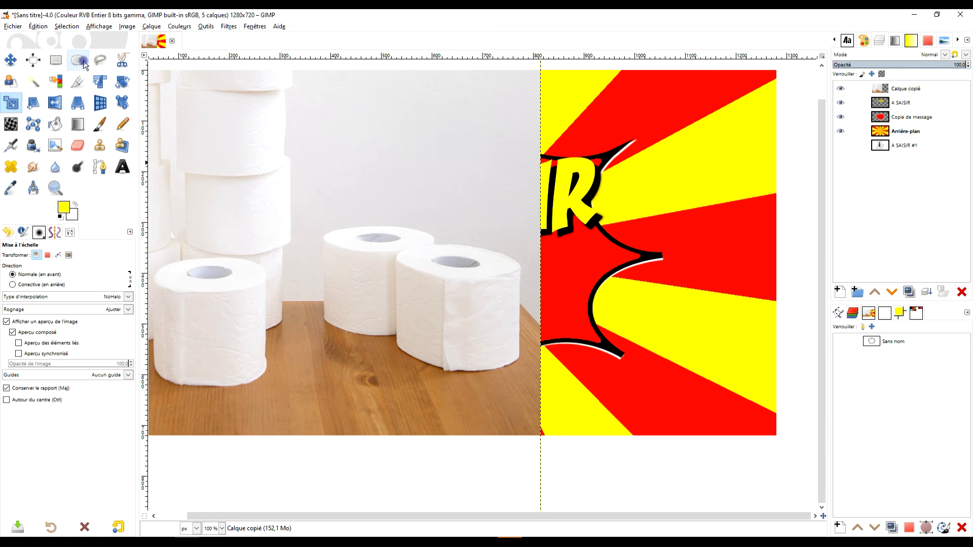
pyautogui.click(100, 60)
pyautogui.scroll(2, 397, 276)
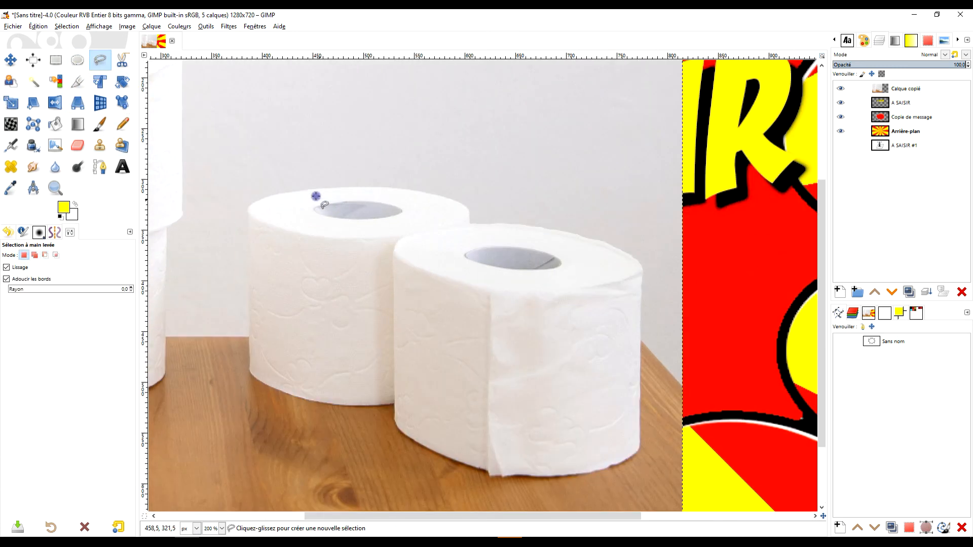
pyautogui.moveTo(264, 197); pyautogui.dragTo(408, 188)
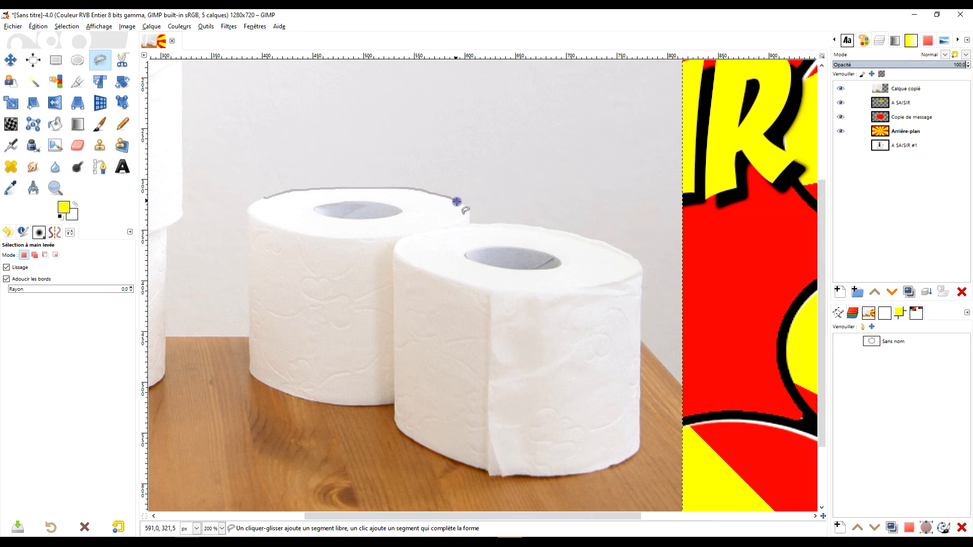
pyautogui.moveTo(508, 223); pyautogui.dragTo(550, 229)
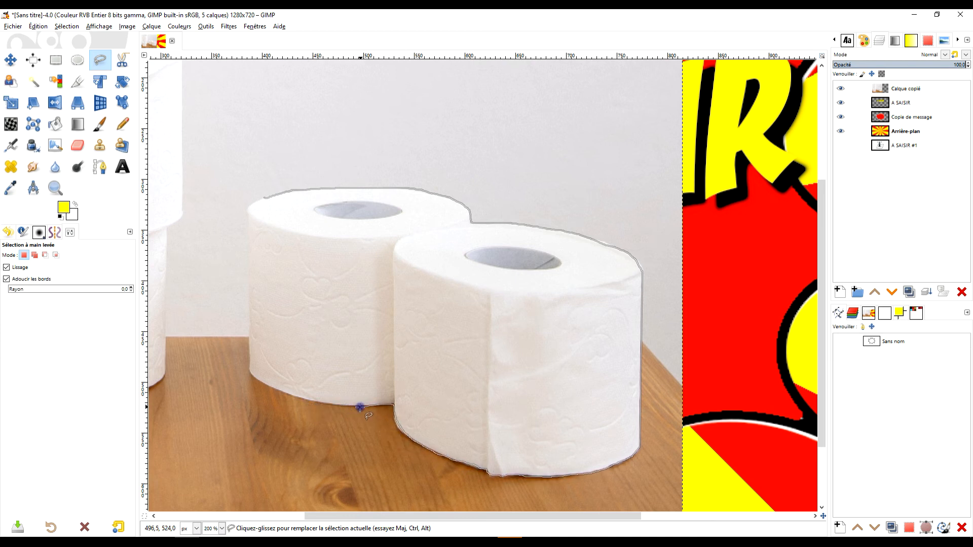
pyautogui.moveTo(347, 407); pyautogui.dragTo(310, 399)
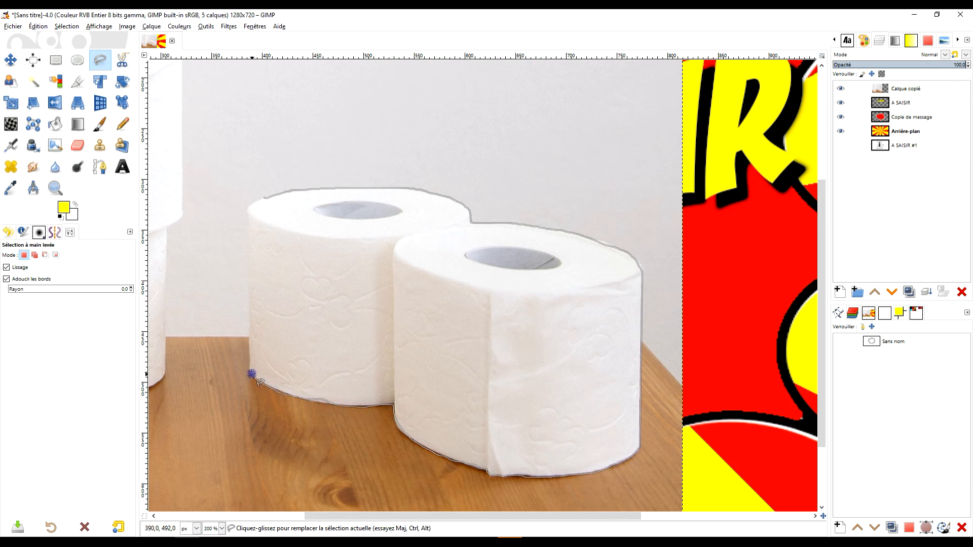
pyautogui.moveTo(247, 345)
pyautogui.mouseDown()
pyautogui.moveTo(257, 239)
pyautogui.moveTo(244, 208)
pyautogui.moveTo(263, 198)
pyautogui.mouseUp()
pyautogui.click(255, 202)
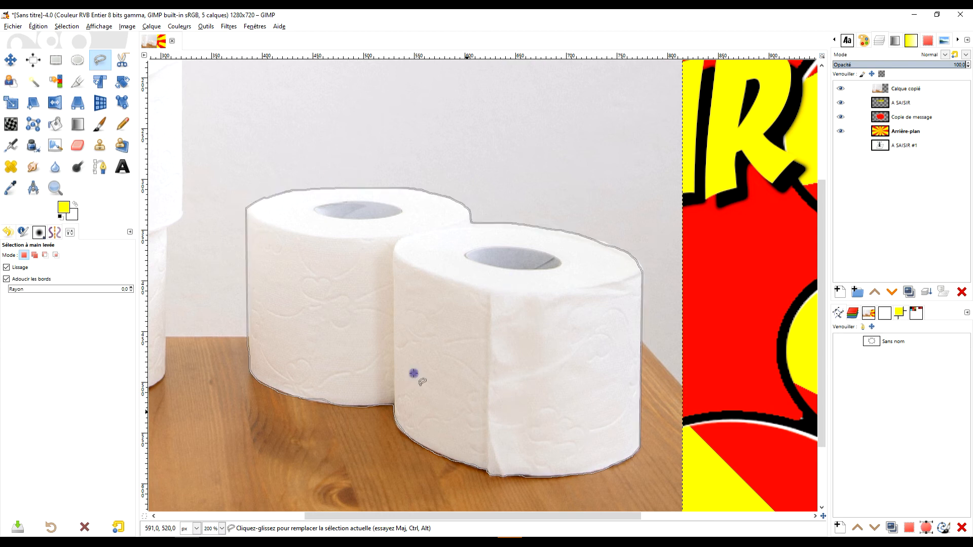
# Turn the traced Free Select outline around the two toilet rolls into an active selection.
pyautogui.scroll(4, 366, 357)
pyautogui.moveTo(358, 412); pyautogui.dragTo(449, 145)
pyautogui.moveTo(386, 289)
pyautogui.mouseDown()
pyautogui.moveTo(476, 299)
pyautogui.moveTo(477, 341)
pyautogui.mouseUp()
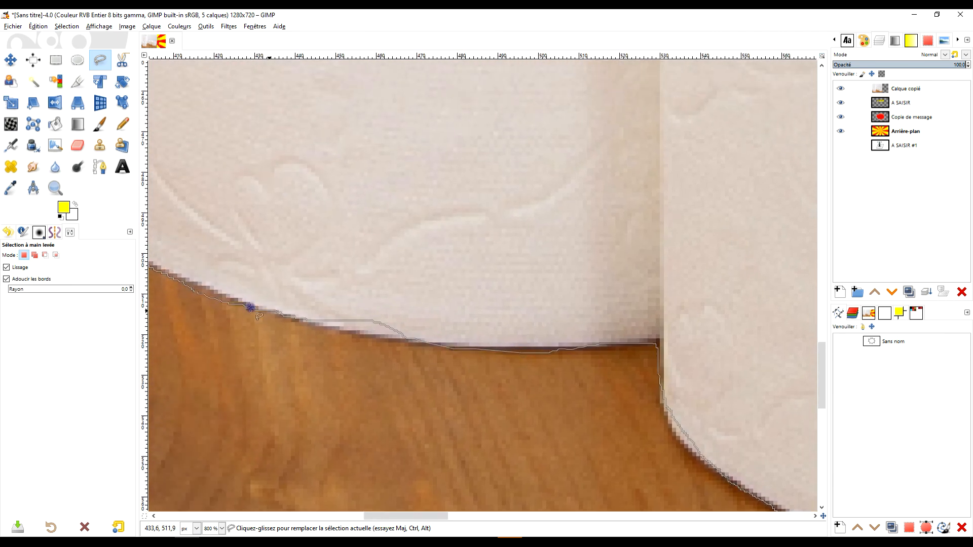
pyautogui.click(351, 295)
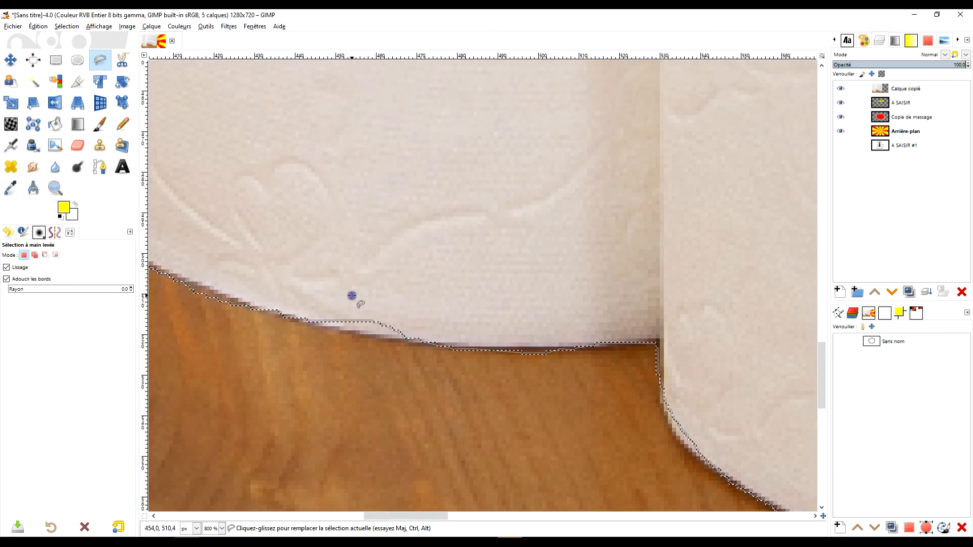
pyautogui.press('Return')
# Add the missed strip along the rear roll's lower edge to the selection with a freehand outline in Add mode.
pyautogui.click(34, 255)
pyautogui.click(24, 256)
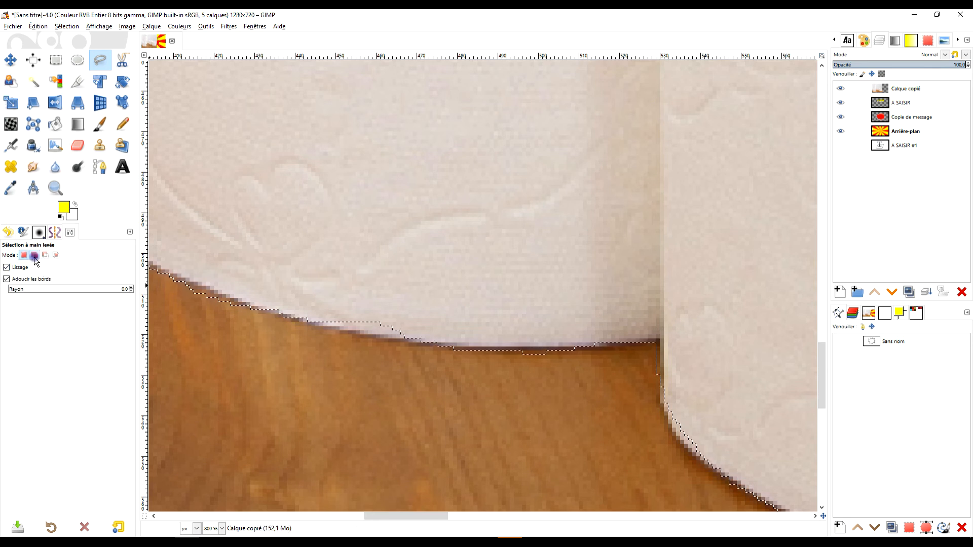
pyautogui.keyDown('shift'); pyautogui.click(284, 309); pyautogui.keyUp('shift')
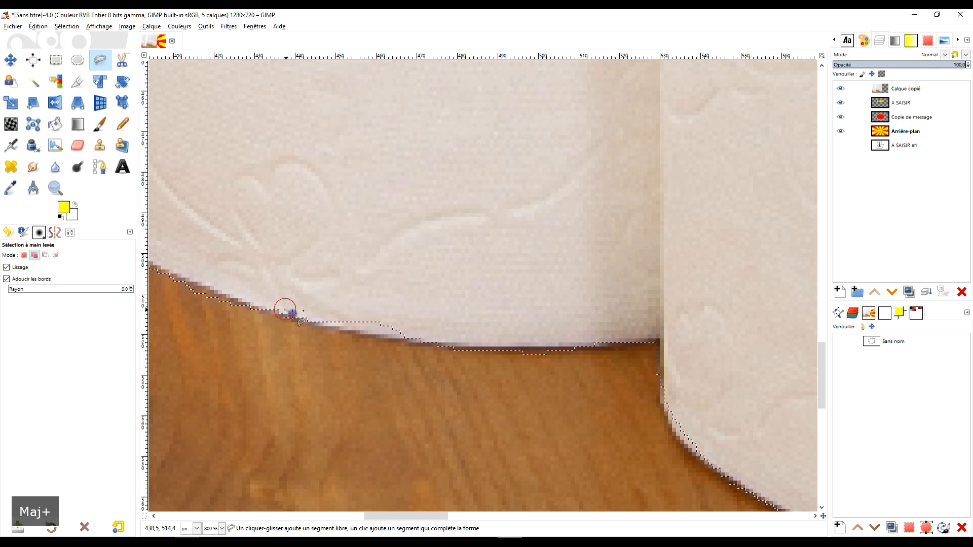
pyautogui.moveTo(336, 327)
pyautogui.mouseDown()
pyautogui.moveTo(423, 343)
pyautogui.moveTo(444, 333)
pyautogui.moveTo(438, 307)
pyautogui.moveTo(399, 278)
pyautogui.moveTo(319, 281)
pyautogui.moveTo(288, 309)
pyautogui.mouseUp()
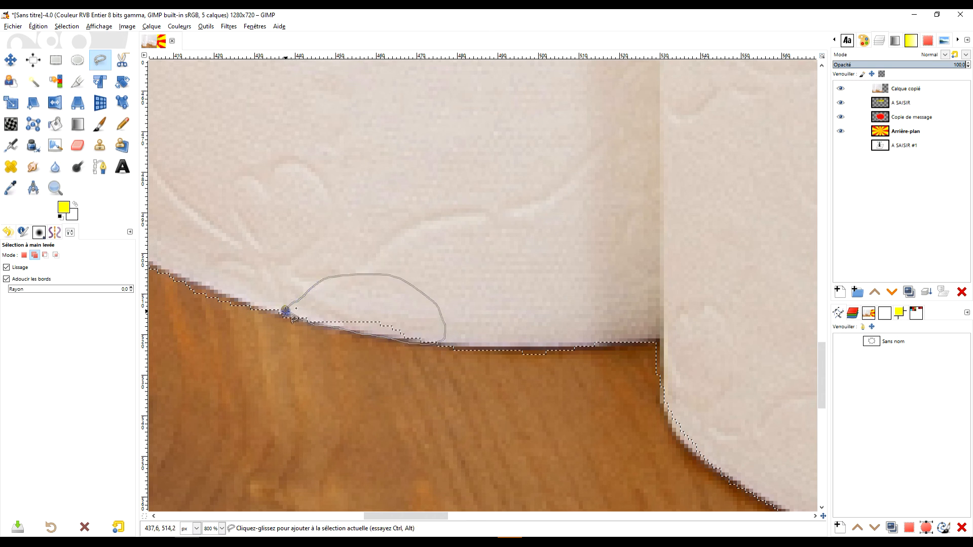
pyautogui.press('Return')
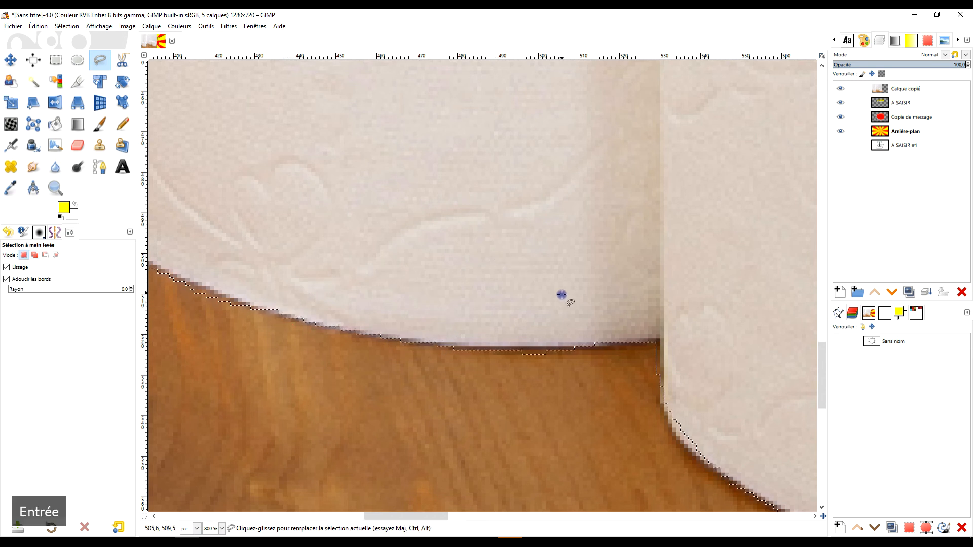
# Add a layer mask to "Calque copié" from the selection so only the two toilet rolls remain visible.
pyautogui.scroll(-5, 560, 293)
pyautogui.moveTo(619, 288); pyautogui.dragTo(541, 326)
pyautogui.moveTo(605, 249); pyautogui.dragTo(528, 272)
pyautogui.rightClick(873, 92)
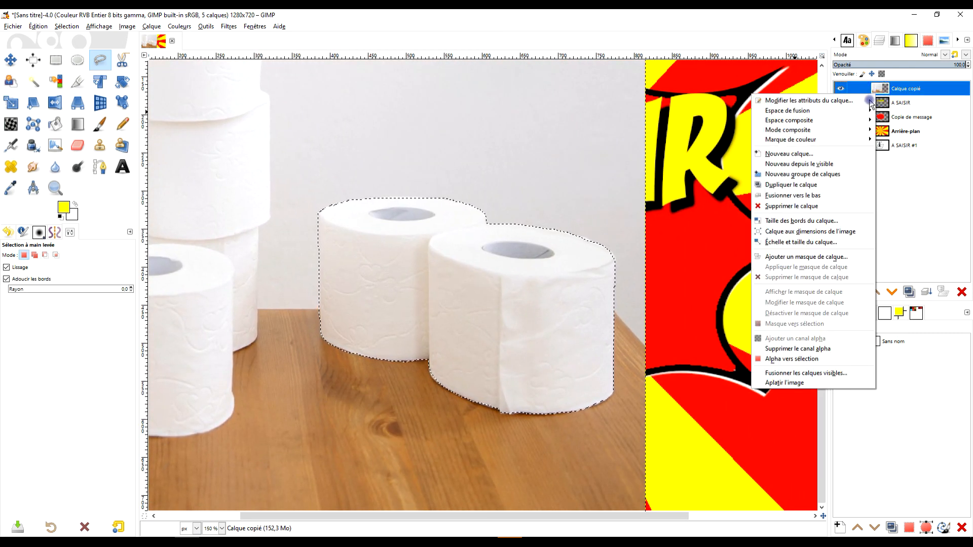
pyautogui.click(803, 256)
pyautogui.click(772, 270)
pyautogui.click(810, 345)
pyautogui.press('1')
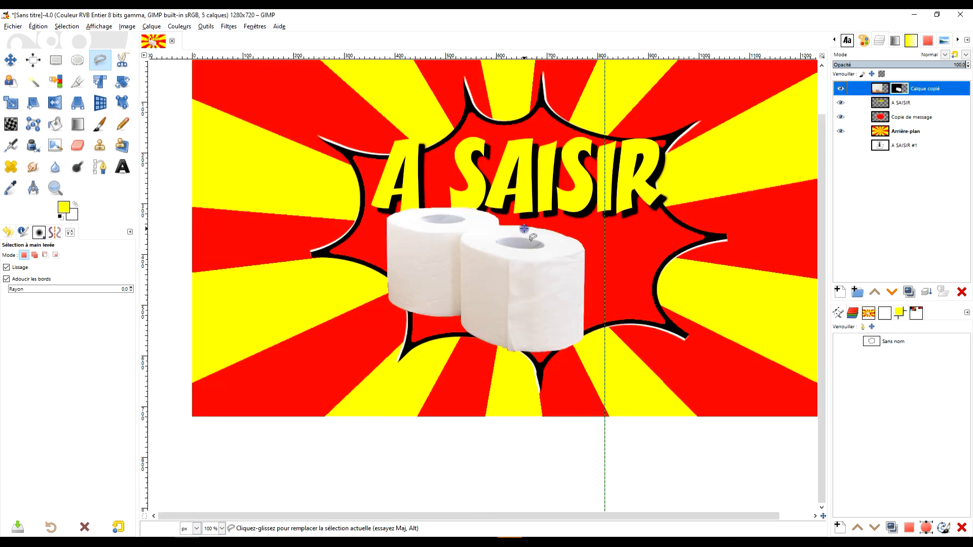
pyautogui.press('-')
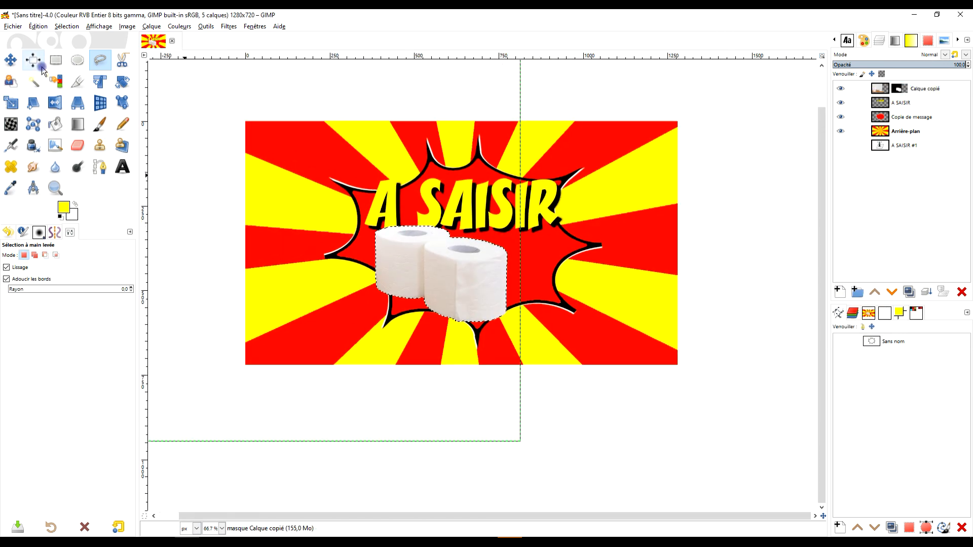
# Apply the layer mask on "Calque copié" and crop the layer to the cut-out toilet rolls.
pyautogui.click(56, 60)
pyautogui.rightClick(897, 90)
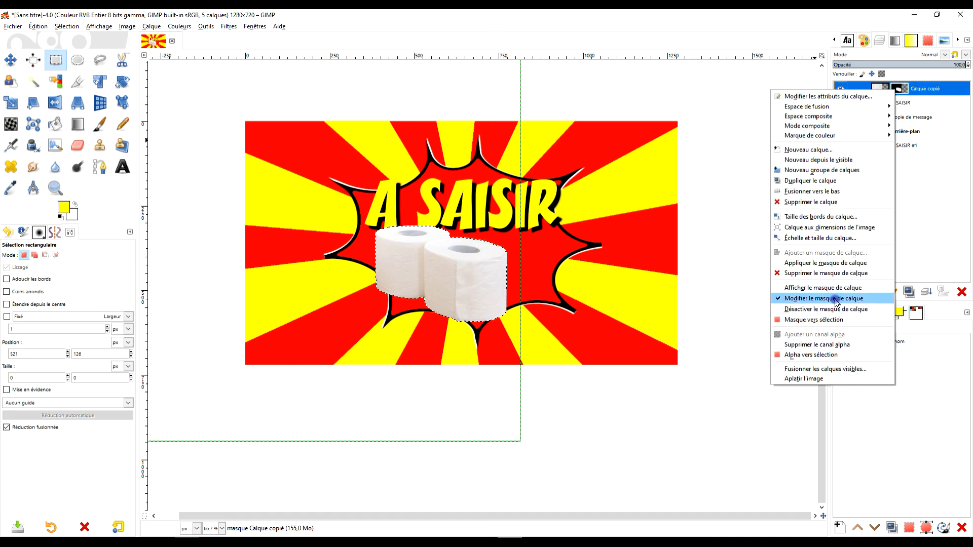
pyautogui.click(831, 263)
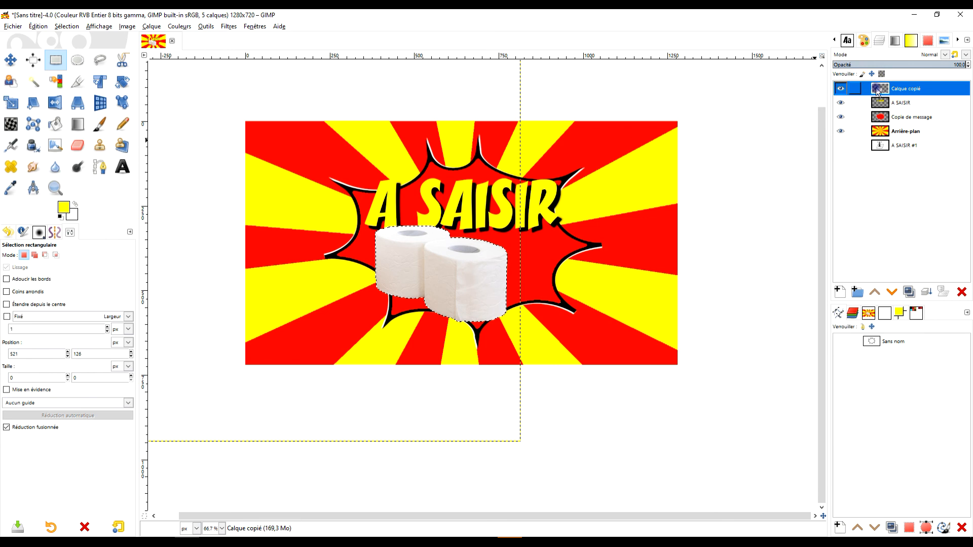
pyautogui.click(152, 26)
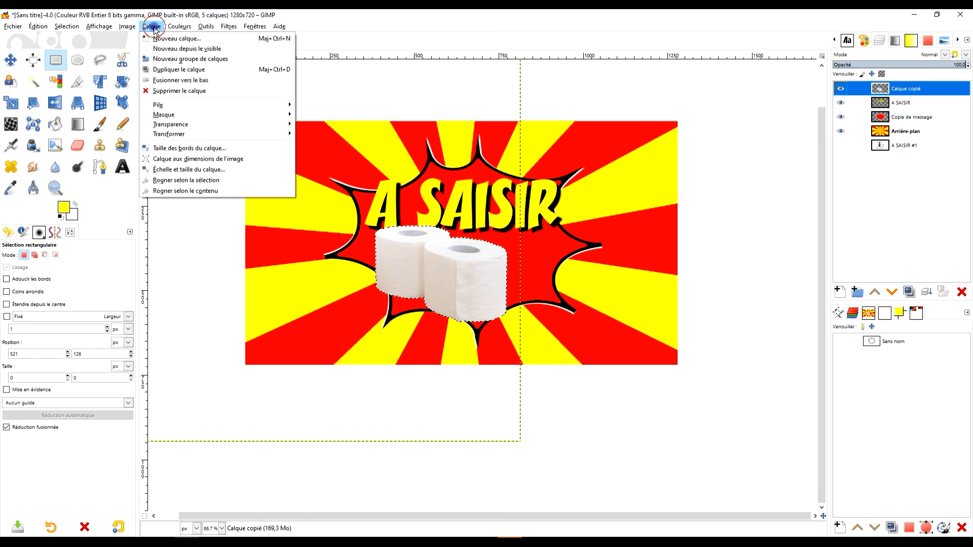
pyautogui.click(196, 185)
pyautogui.keyDown('ctrl'); pyautogui.scroll(2, 495, 269); pyautogui.keyUp('ctrl')
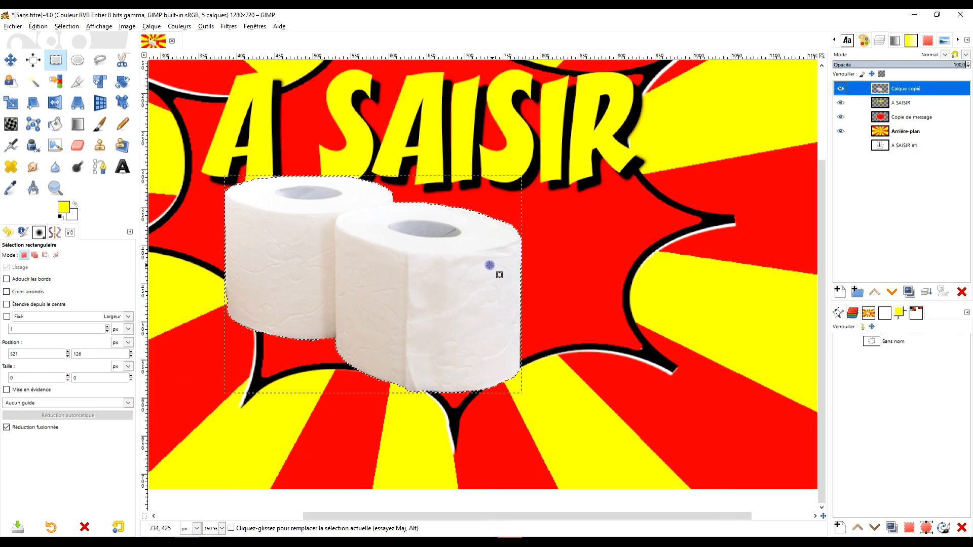
# Move the cut-out toilet rolls slightly right and down below the lettering, and clear the selection.
pyautogui.click(10, 60)
pyautogui.moveTo(436, 293); pyautogui.dragTo(485, 304)
pyautogui.click(11, 102)
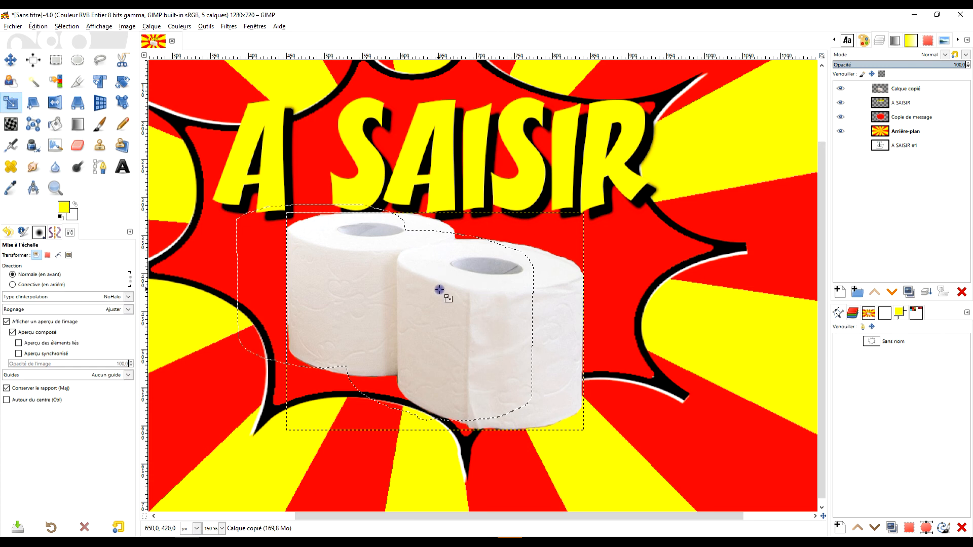
pyautogui.click(67, 26)
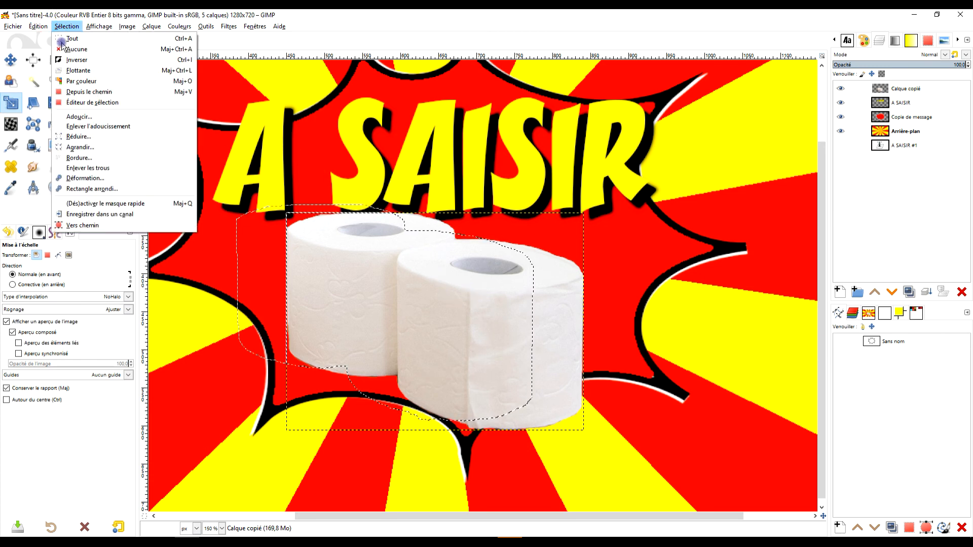
pyautogui.click(71, 48)
# Scale the cut-out toilet rolls down proportionally and place them inside the starburst, just below the "A SAISIR" lettering.
pyautogui.click(525, 317)
pyautogui.moveTo(582, 429); pyautogui.dragTo(531, 391)
pyautogui.moveTo(409, 303); pyautogui.dragTo(435, 318)
pyautogui.moveTo(557, 408); pyautogui.dragTo(550, 402)
pyautogui.click(771, 126)
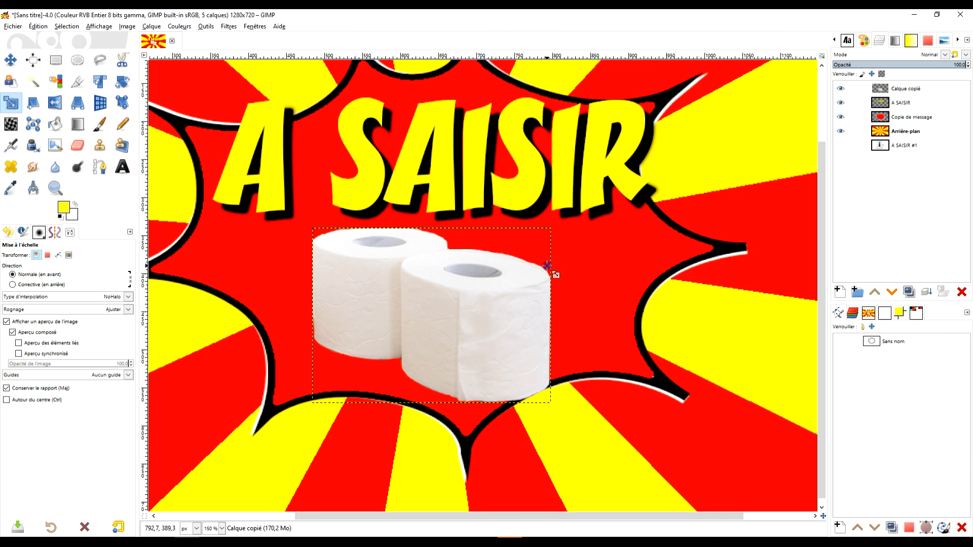
pyautogui.scroll(-2, 546, 266)
pyautogui.moveTo(556, 256); pyautogui.dragTo(547, 264)
pyautogui.click(920, 134)
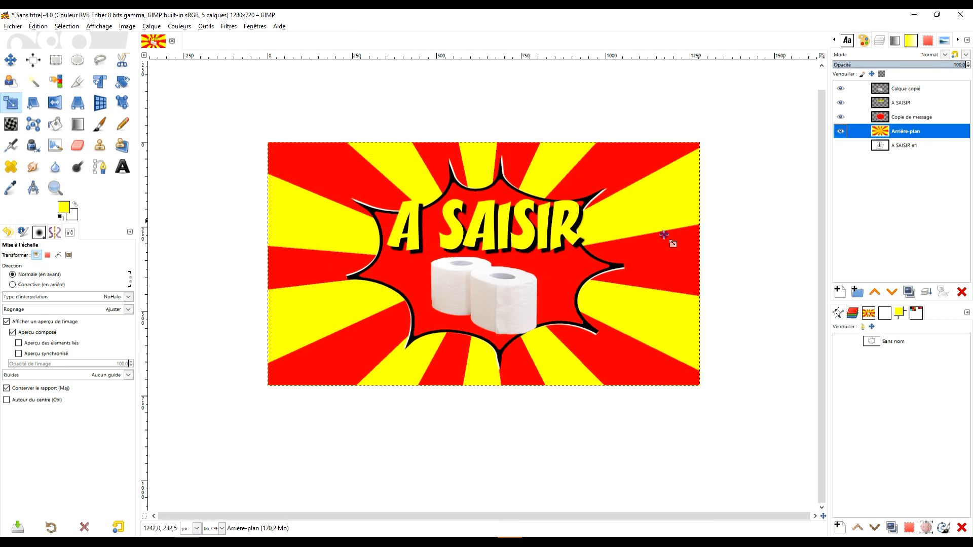
pyautogui.scroll(1, 545, 244)
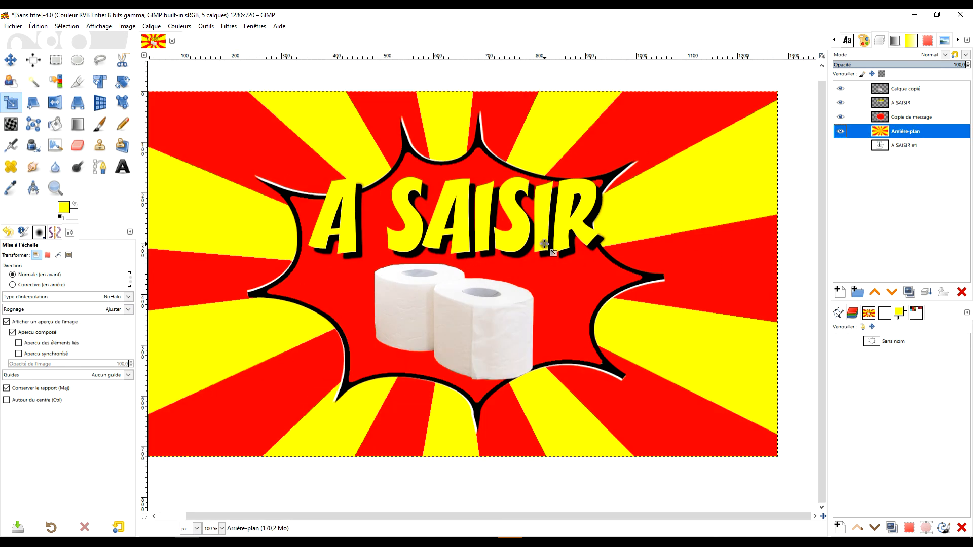
# Extend the bounds of "Calque copié" to a rectangular selection of about 662 x 408 px around the rolls, and clear the selection.
pyautogui.click(905, 89)
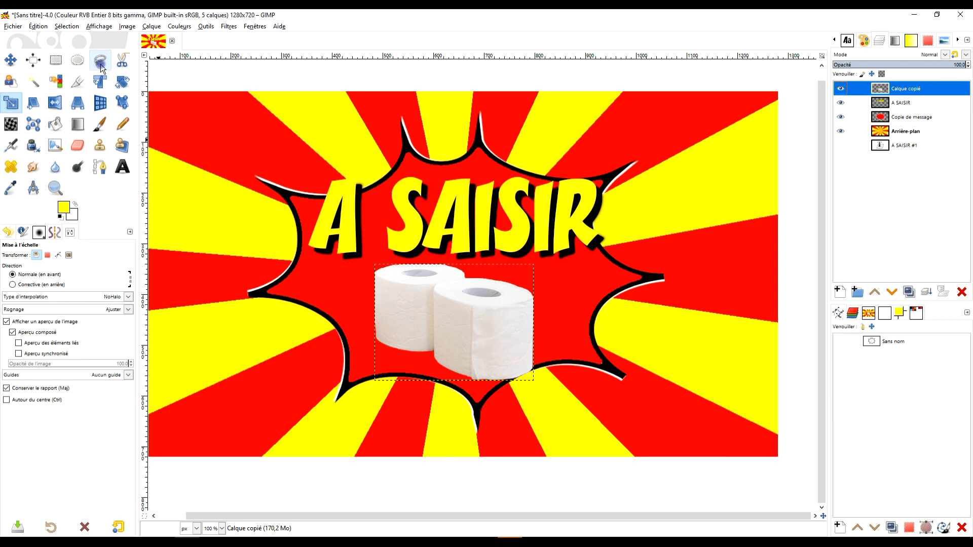
pyautogui.click(56, 60)
pyautogui.moveTo(294, 220); pyautogui.dragTo(630, 426)
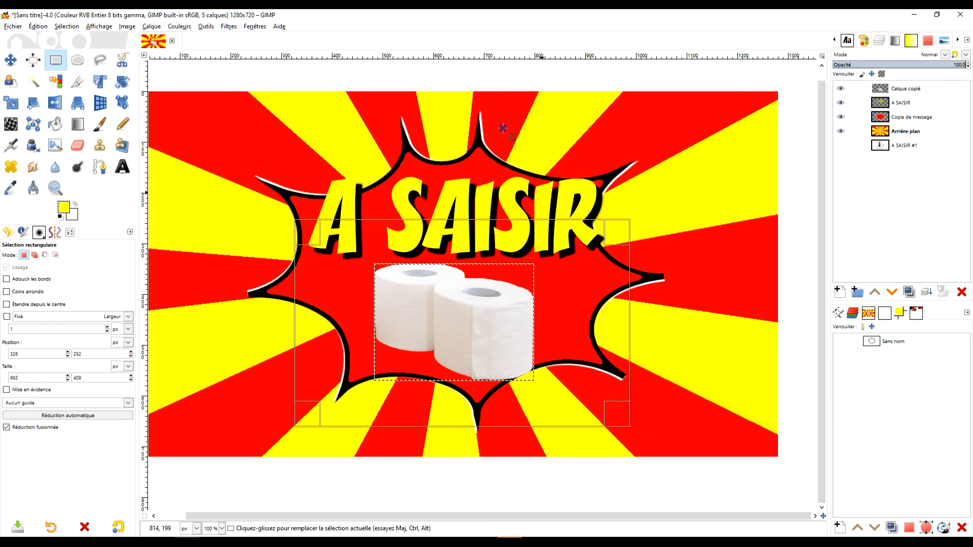
pyautogui.click(152, 26)
pyautogui.click(203, 180)
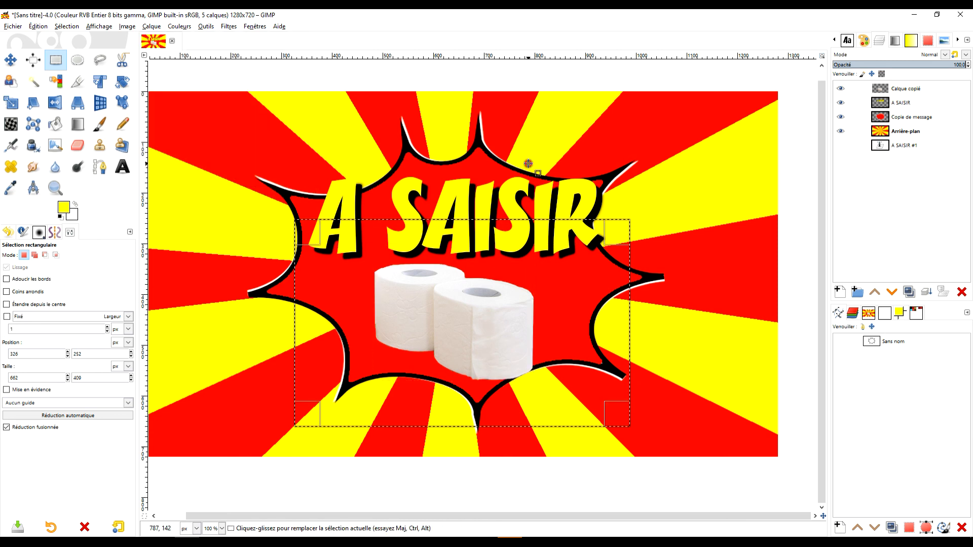
pyautogui.moveTo(650, 253); pyautogui.dragTo(642, 233)
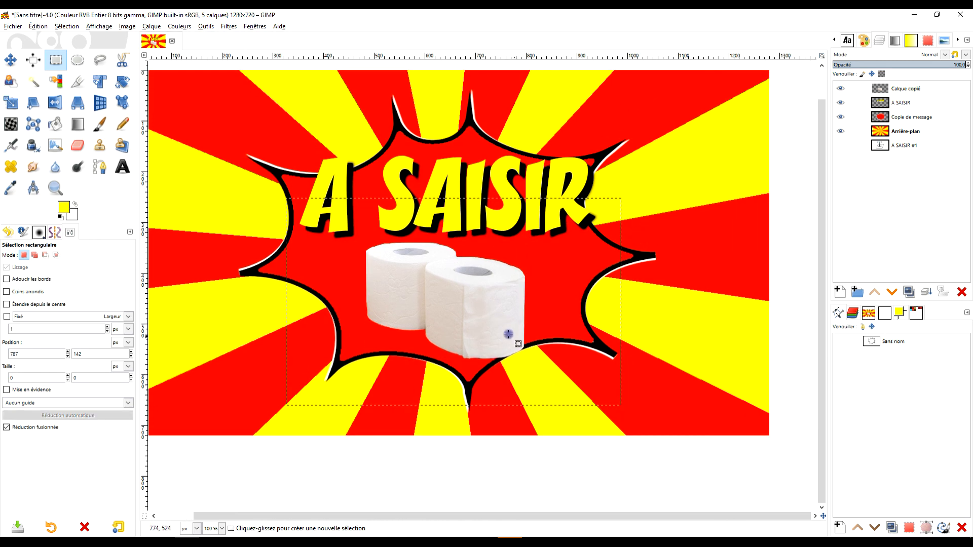
# Create a transparent 1280 x 720 px layer named "OMBRE" directly above the "A SAISIR" layer.
pyautogui.click(904, 104)
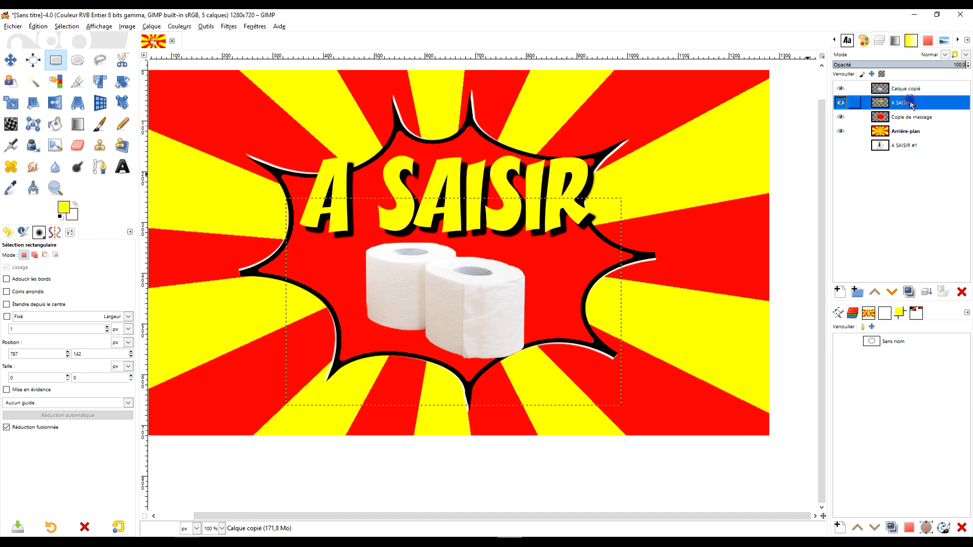
pyautogui.click(840, 291)
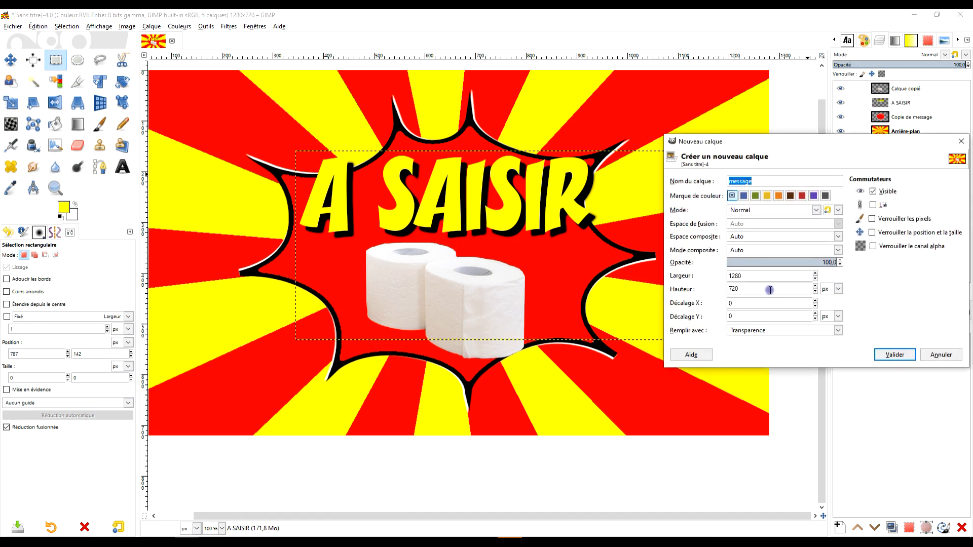
pyautogui.write('OMBRE')
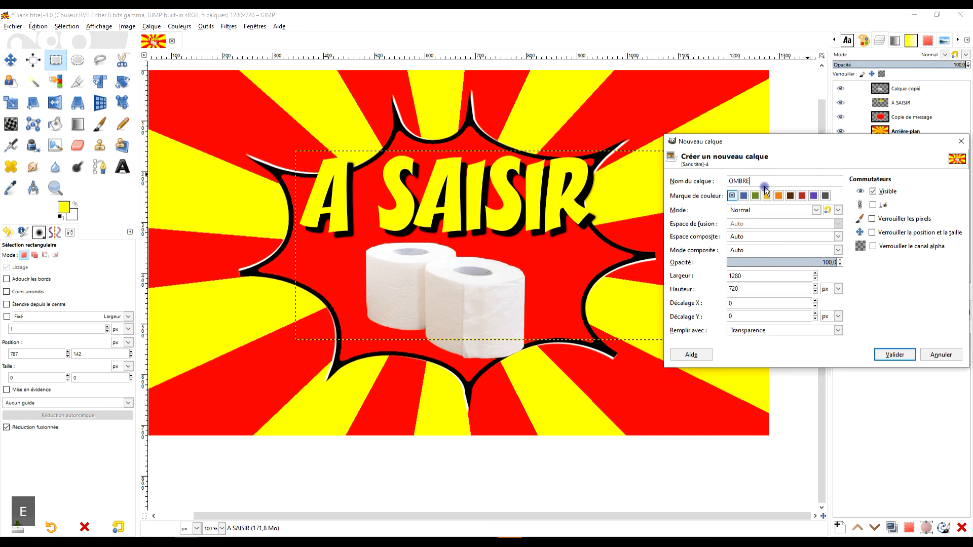
pyautogui.press('Return')
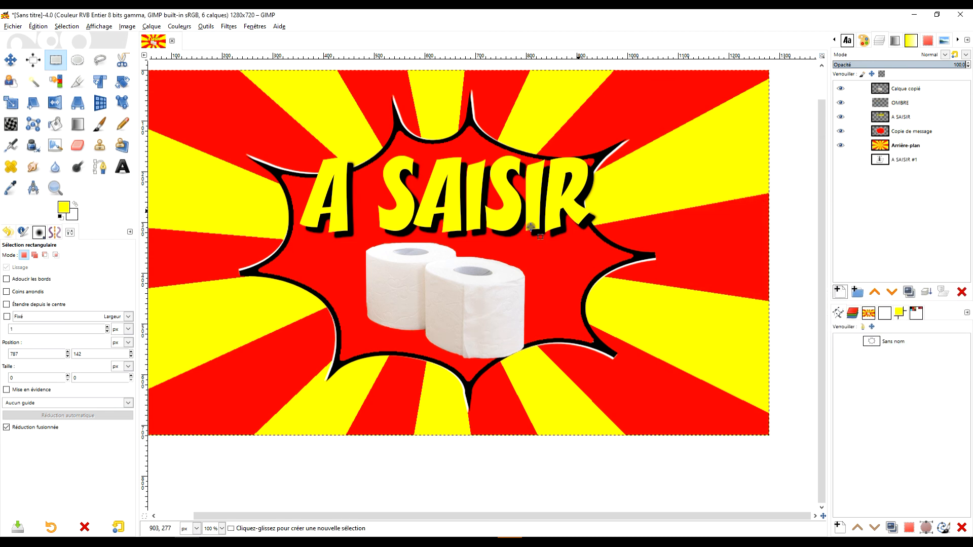
# Select the toilet rolls' shape from the alpha of "Calque copié" and shift only the selection slightly right and down.
pyautogui.rightClick(883, 90)
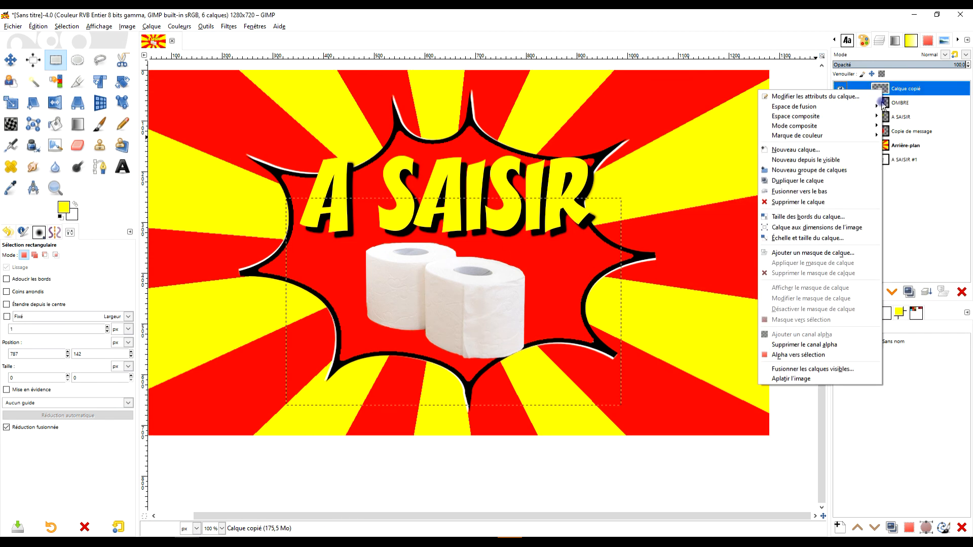
pyautogui.click(814, 355)
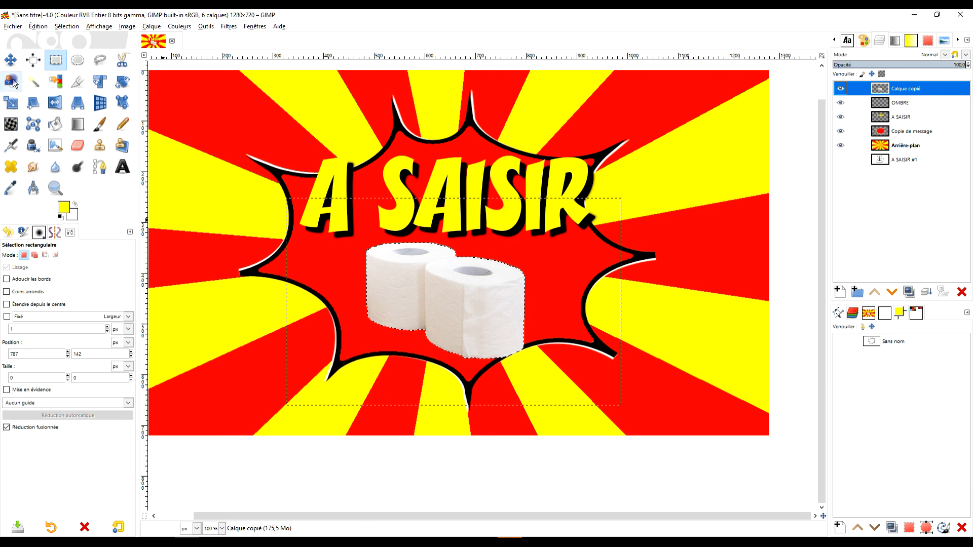
pyautogui.click(10, 59)
pyautogui.click(41, 255)
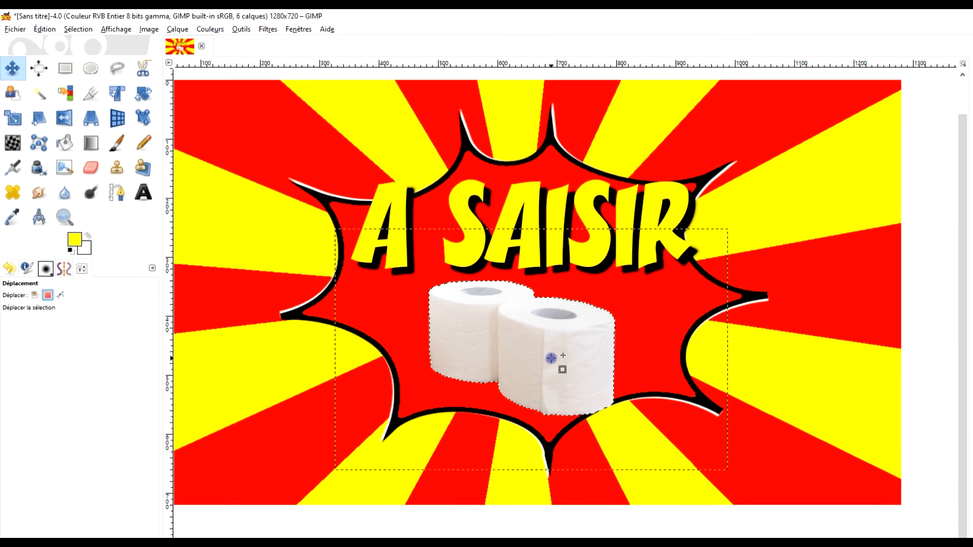
pyautogui.moveTo(686, 443); pyautogui.dragTo(690, 453)
pyautogui.moveTo(473, 314); pyautogui.dragTo(474, 312)
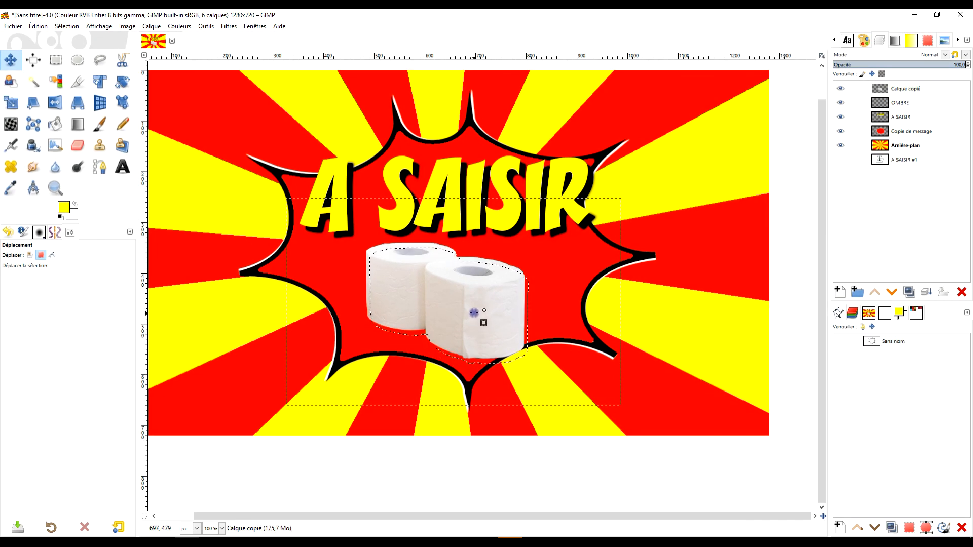
# Paint a black shadow on the "OMBRE" layer along the rolls' lower edges, inside the offset selection, with the 63 px Hardness 050 Paintbrush.
pyautogui.click(923, 103)
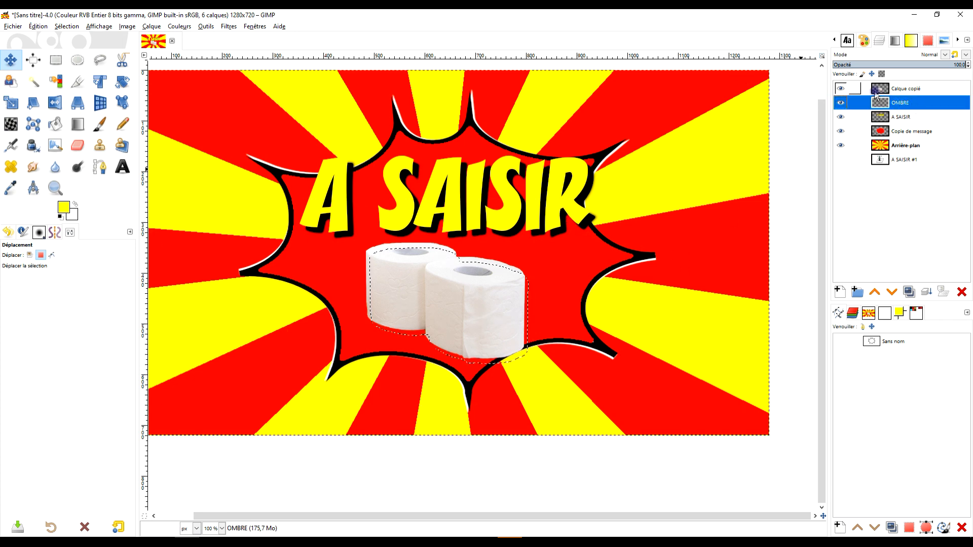
pyautogui.click(100, 124)
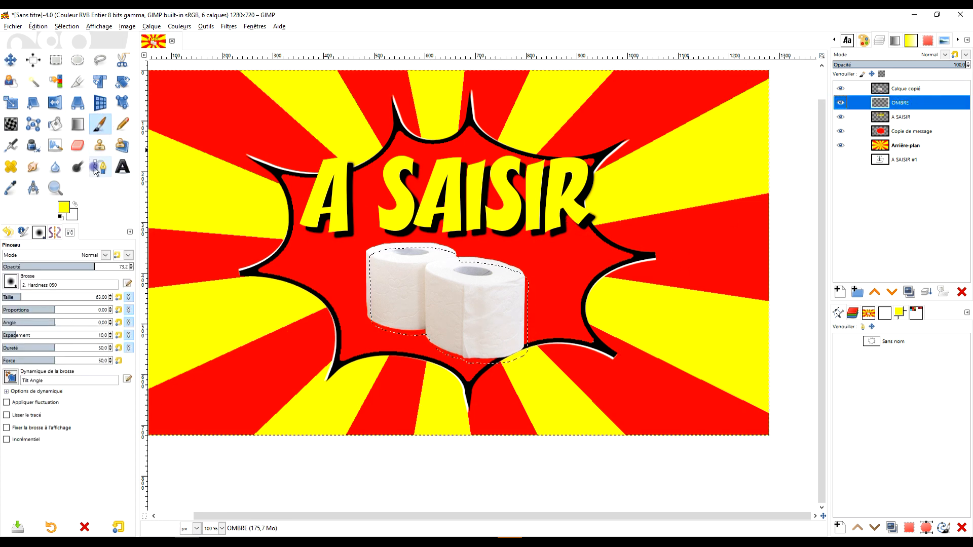
pyautogui.click(60, 218)
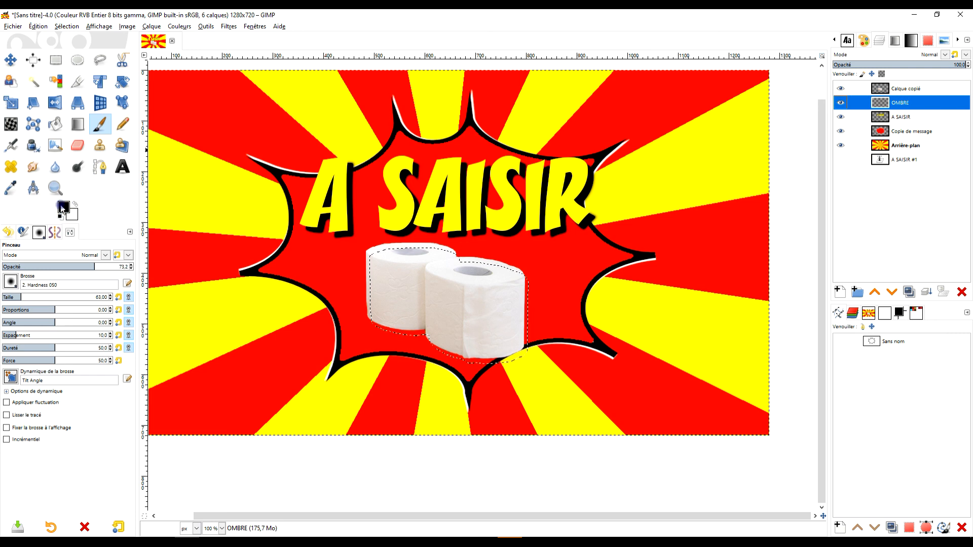
pyautogui.moveTo(373, 324); pyautogui.dragTo(431, 340)
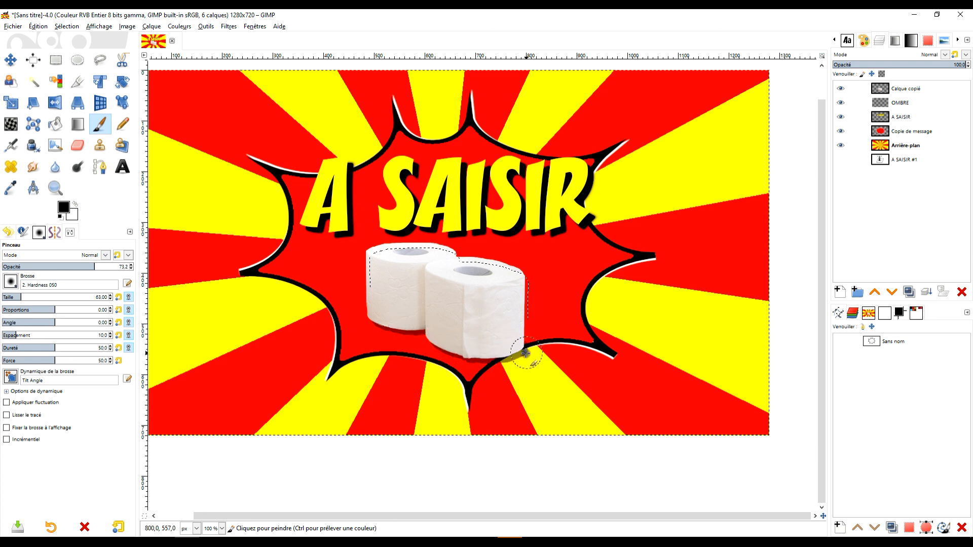
pyautogui.moveTo(429, 358); pyautogui.dragTo(456, 349)
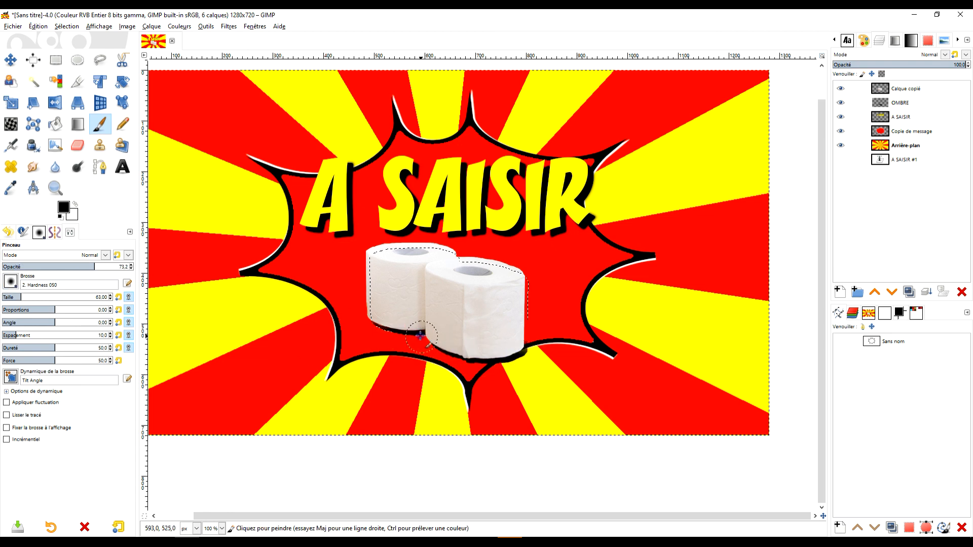
# Clear the rolls' offset selection and lower the "OMBRE" layer's opacity to about 73.8.
pyautogui.click(55, 60)
pyautogui.click(282, 125)
pyautogui.click(932, 102)
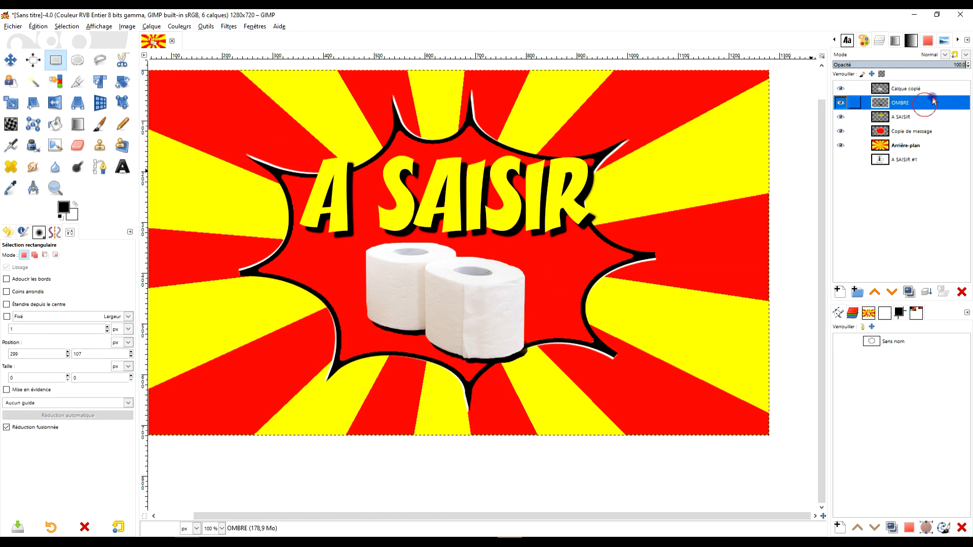
pyautogui.moveTo(932, 65); pyautogui.dragTo(930, 65)
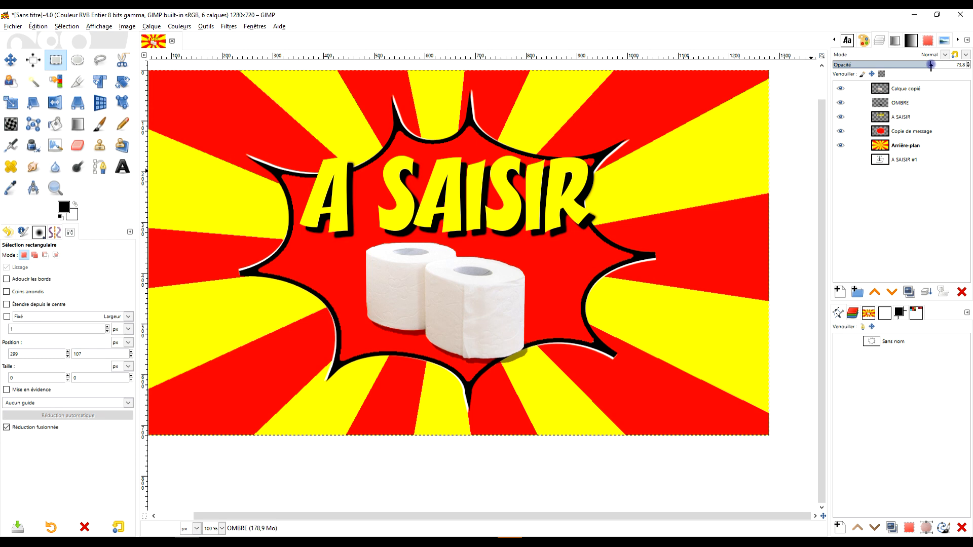
# Erase the part of the shadow spilling past the starburst outline at the front roll's lower right, using the 63 px Hardness 050 Eraser.
pyautogui.scroll(3, 518, 272)
pyautogui.scroll(-1, 509, 297)
pyautogui.scroll(-4, 512, 323)
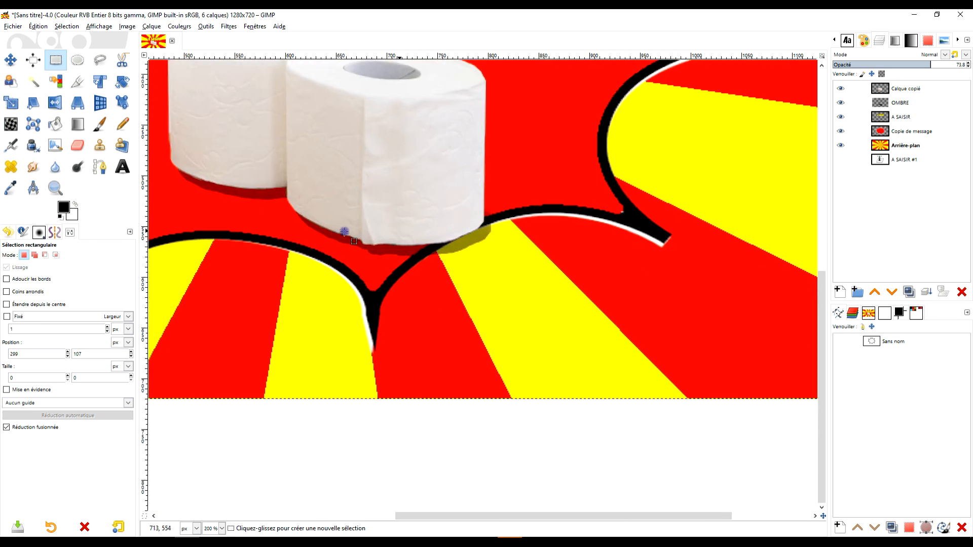
pyautogui.click(77, 146)
pyautogui.moveTo(494, 249)
pyautogui.mouseDown()
pyautogui.moveTo(445, 266)
pyautogui.moveTo(514, 249)
pyautogui.moveTo(505, 207)
pyautogui.moveTo(502, 237)
pyautogui.moveTo(493, 266)
pyautogui.mouseUp()
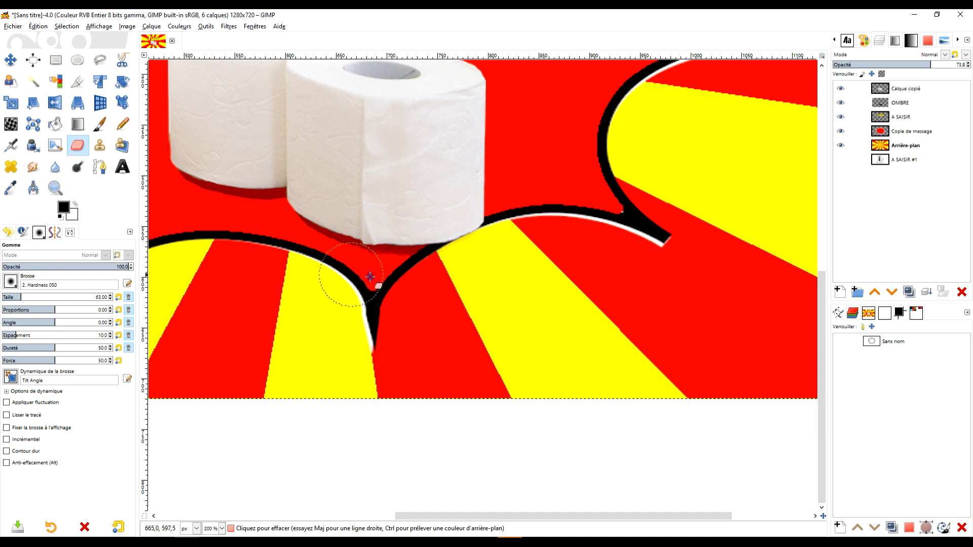
pyautogui.scroll(-1, 488, 300)
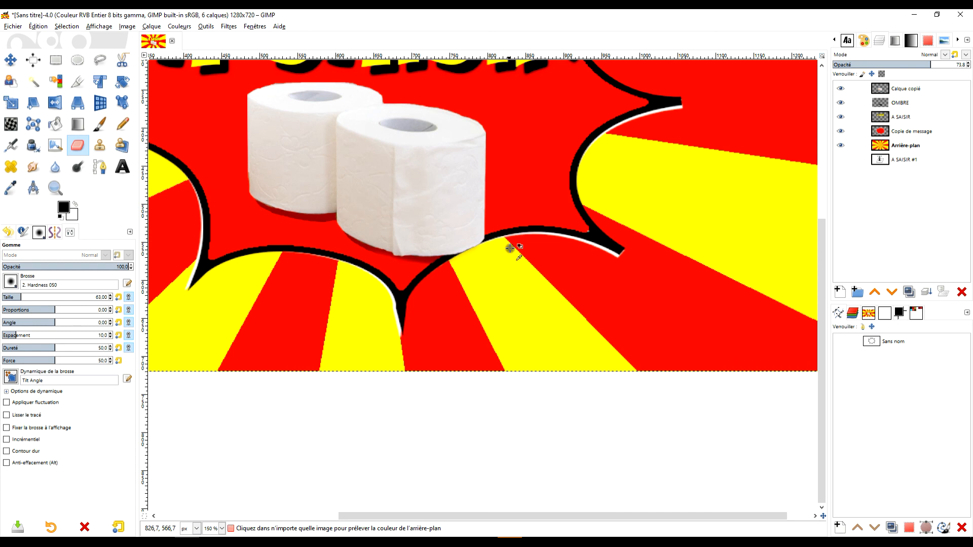
pyautogui.scroll(-1, 522, 228)
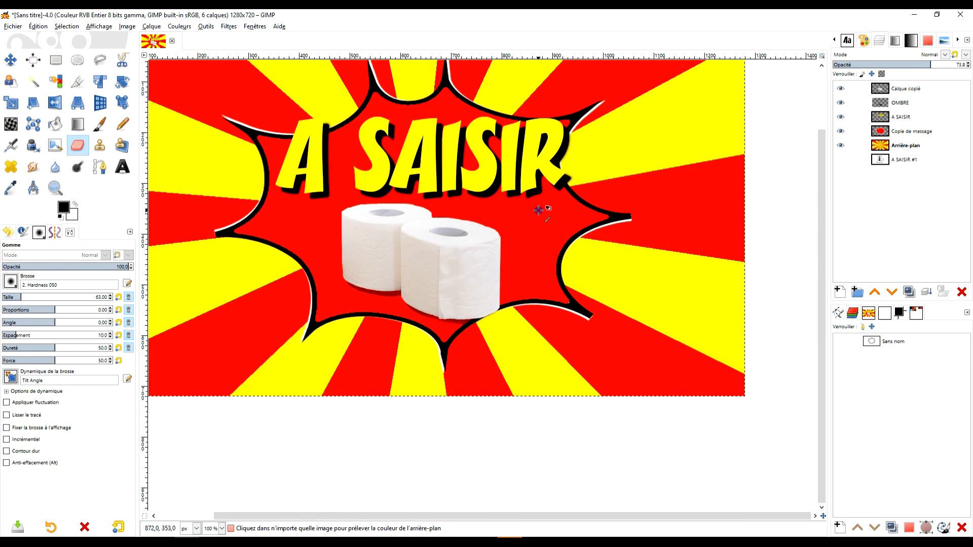
# Make the toilet rolls' layer "Calque copié" the active layer.
pyautogui.click(920, 90)
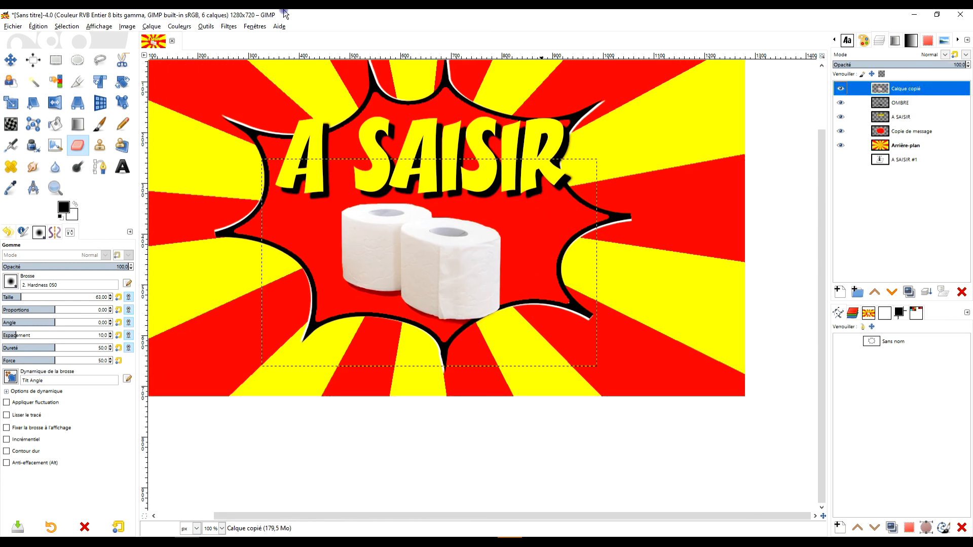